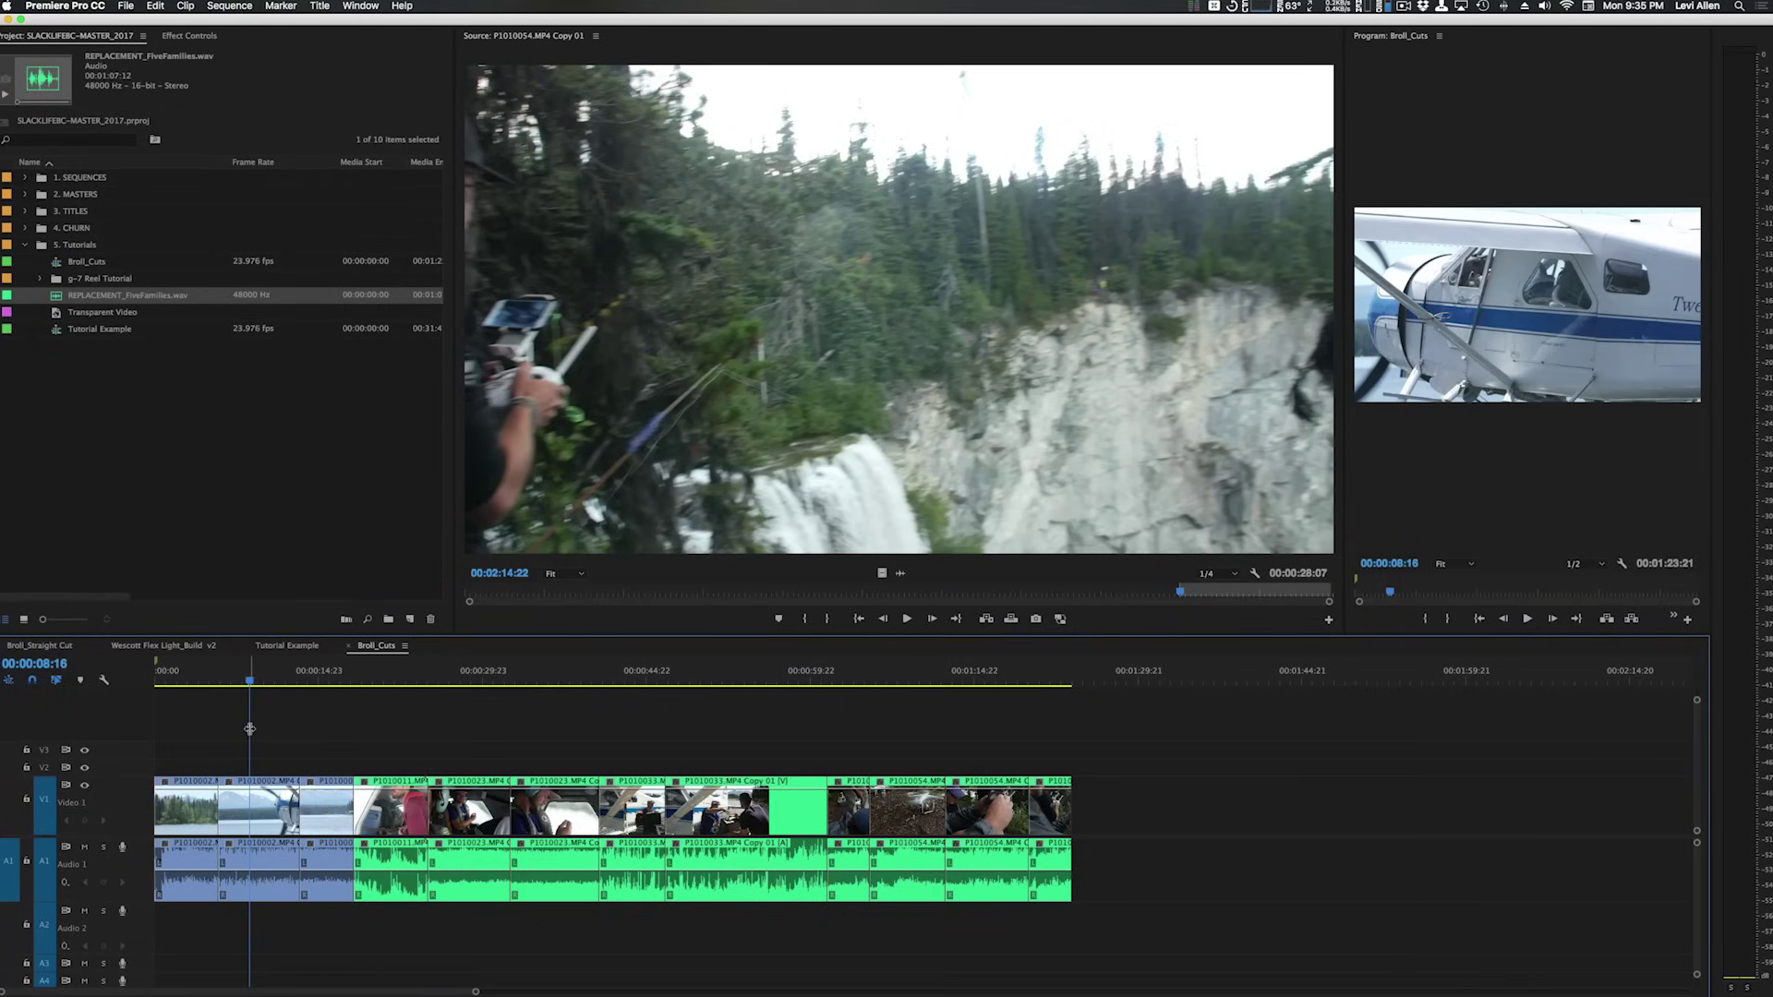
Step: Split the first B-roll clip at 00:00:09:06 and the P1010011 clip at 00:00:21:20
{"action": "left_click", "coordinate": [253, 677]}
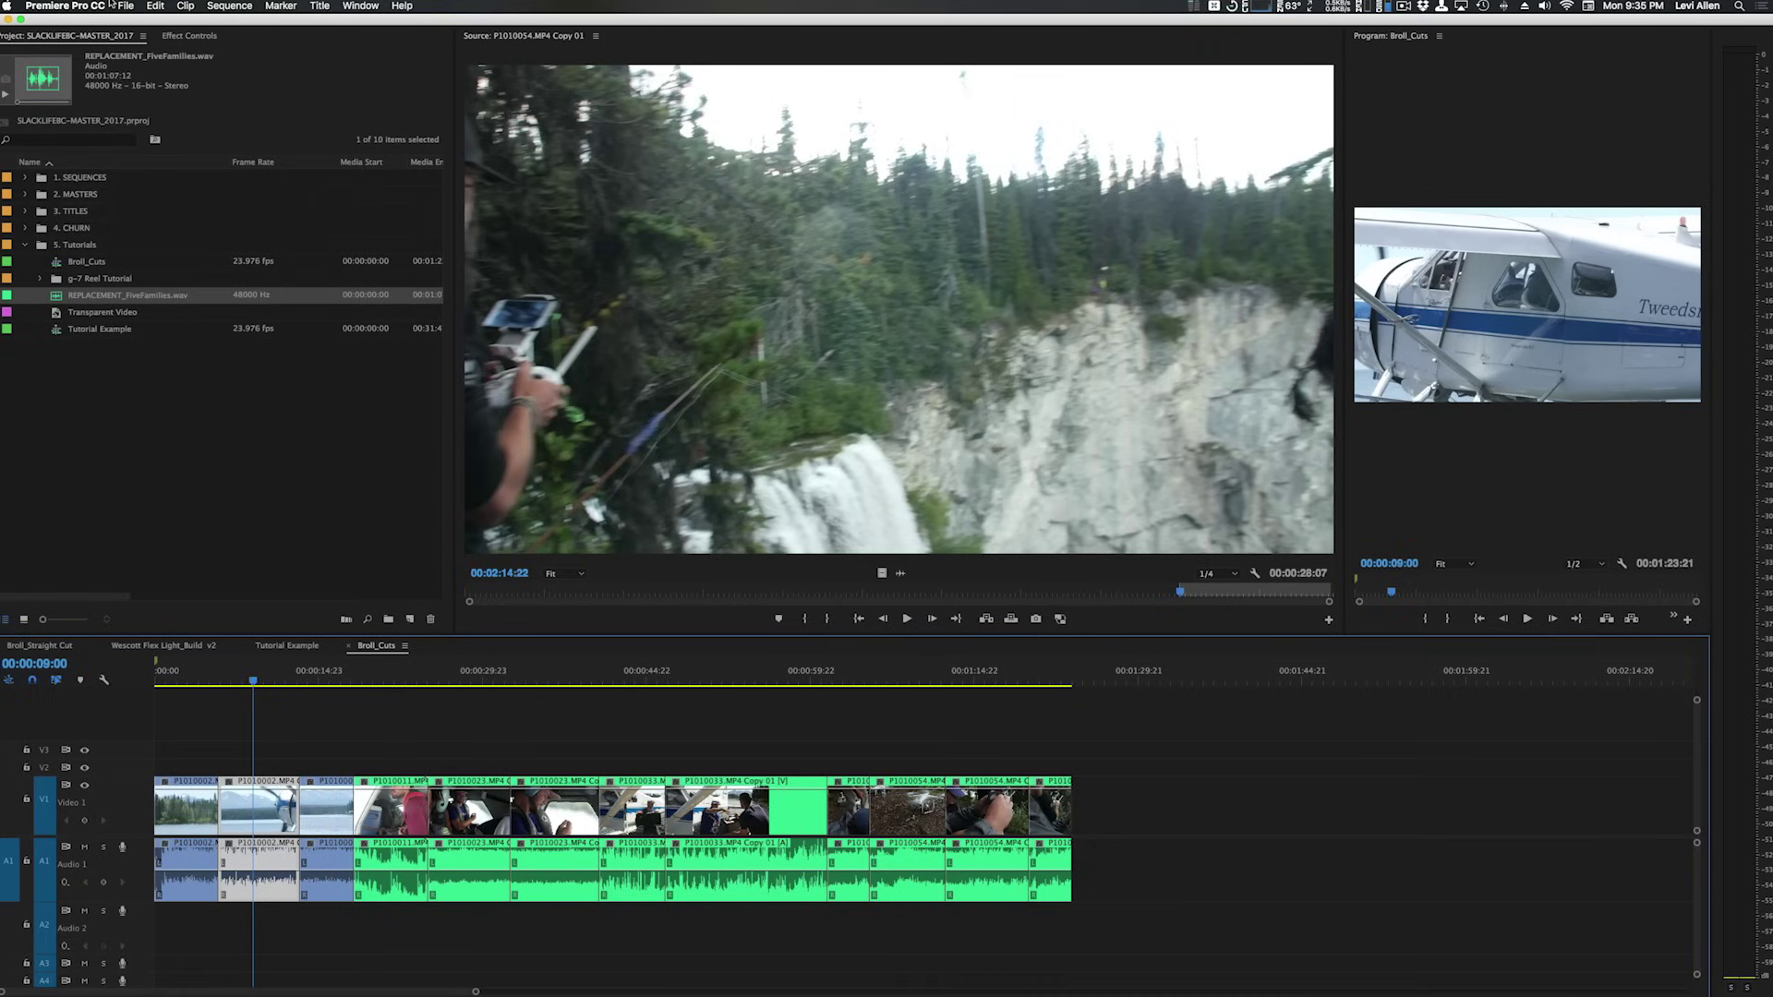
{"action": "left_click", "coordinate": [79, 5]}
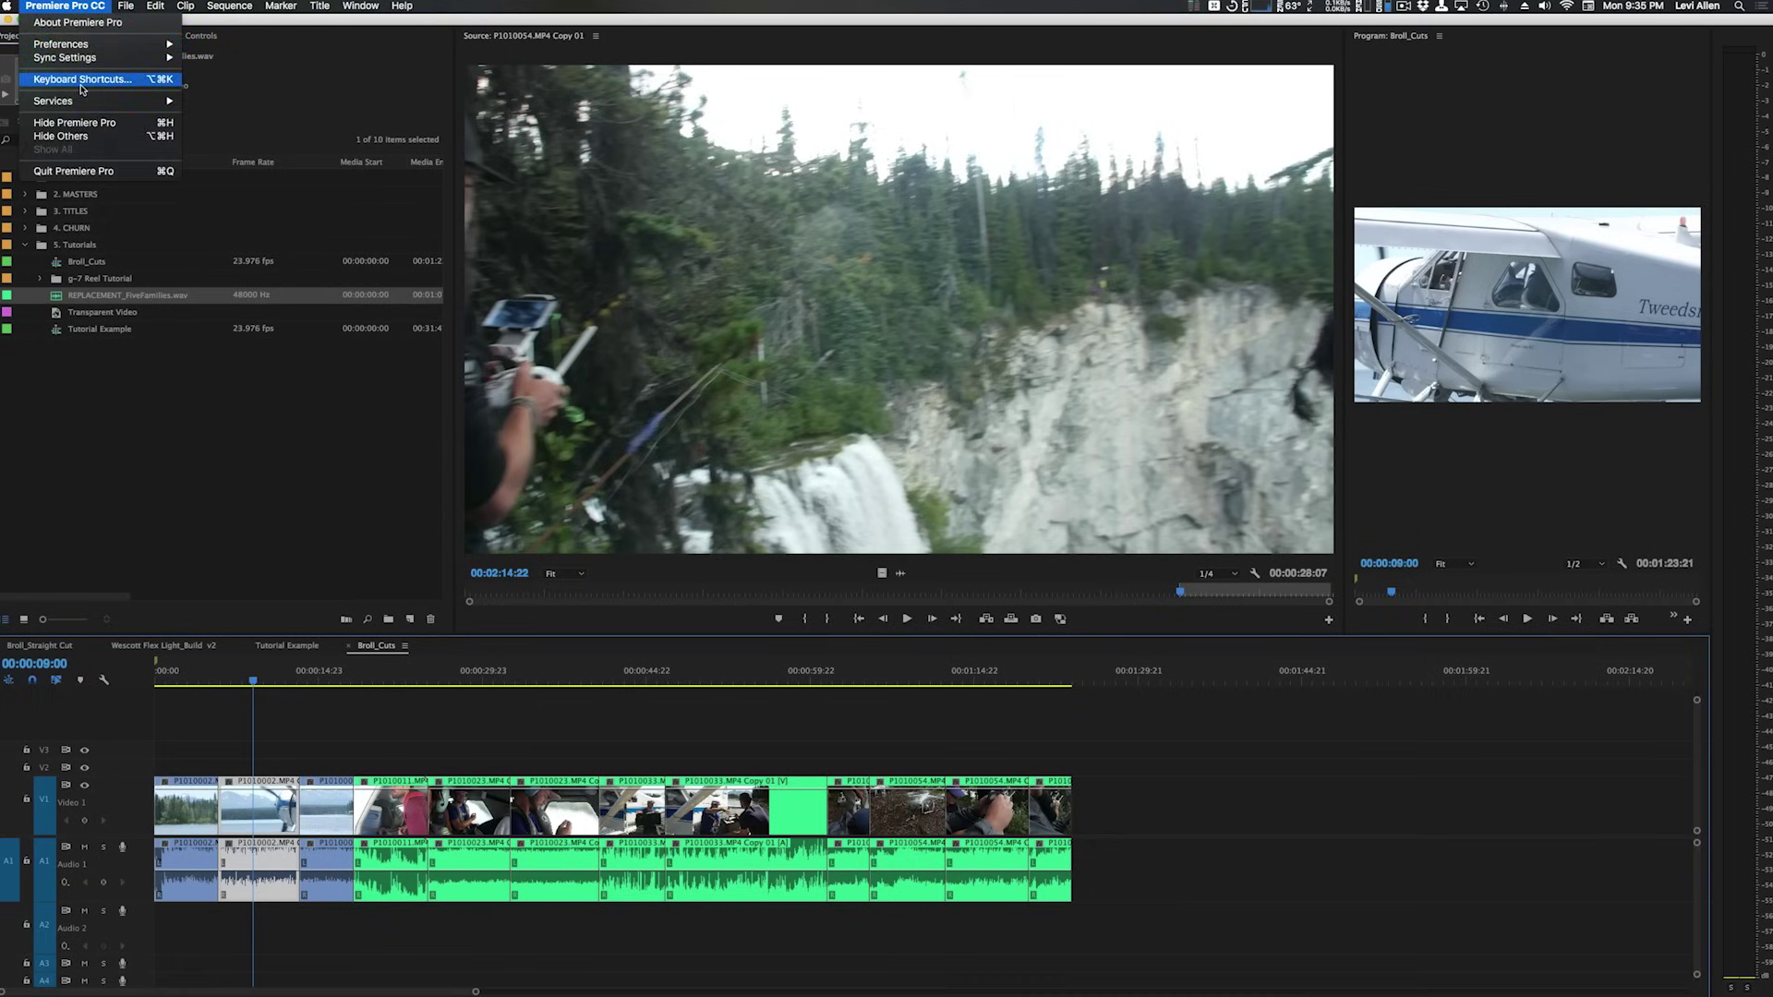
{"action": "left_click", "coordinate": [326, 710]}
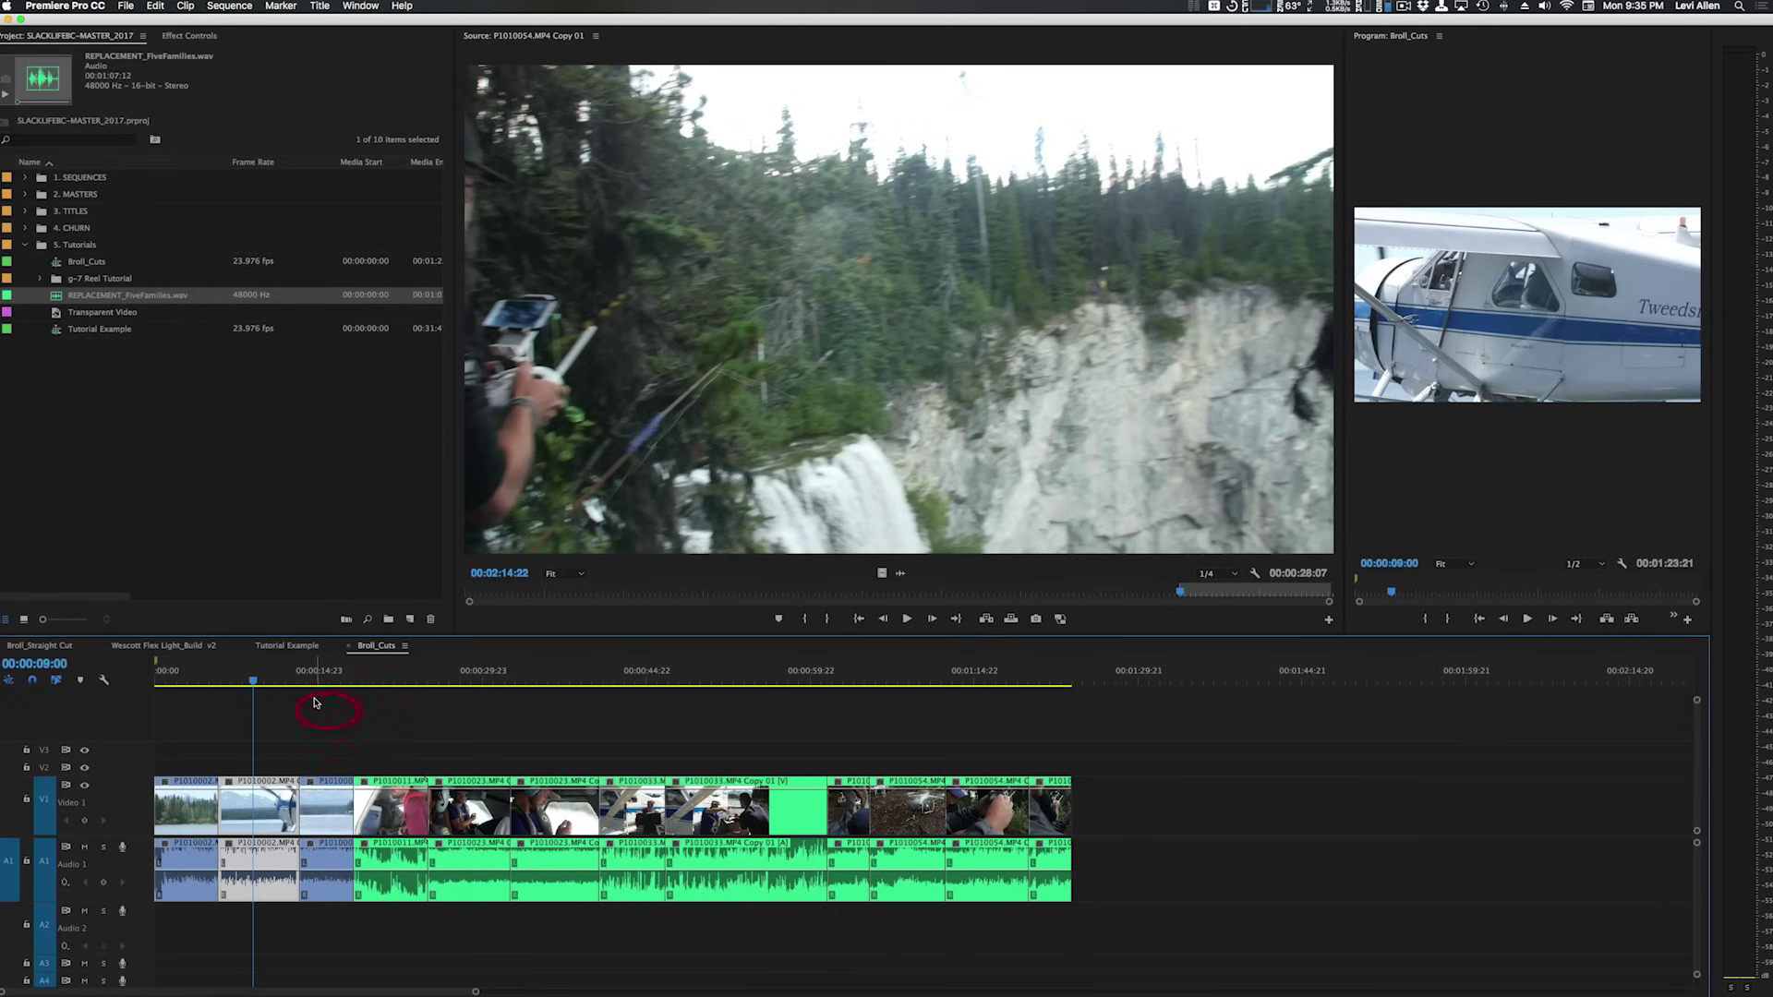
{"action": "left_click", "coordinate": [257, 681]}
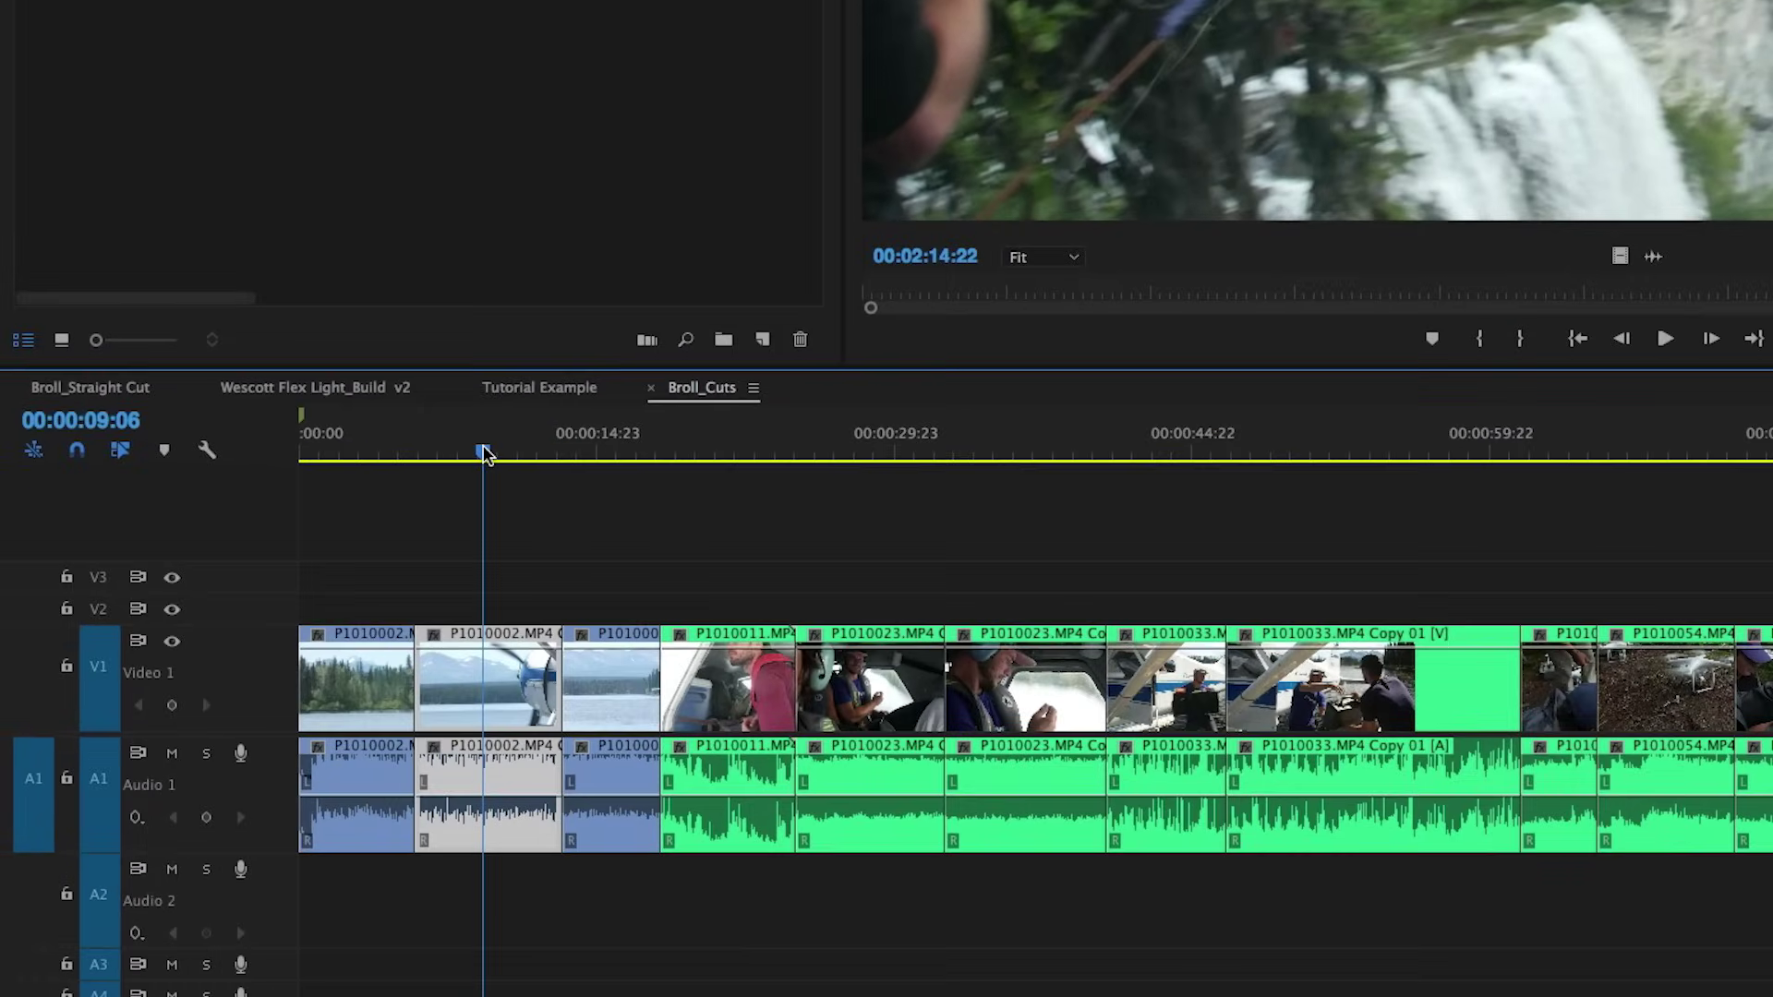
{"action": "key", "text": "s"}
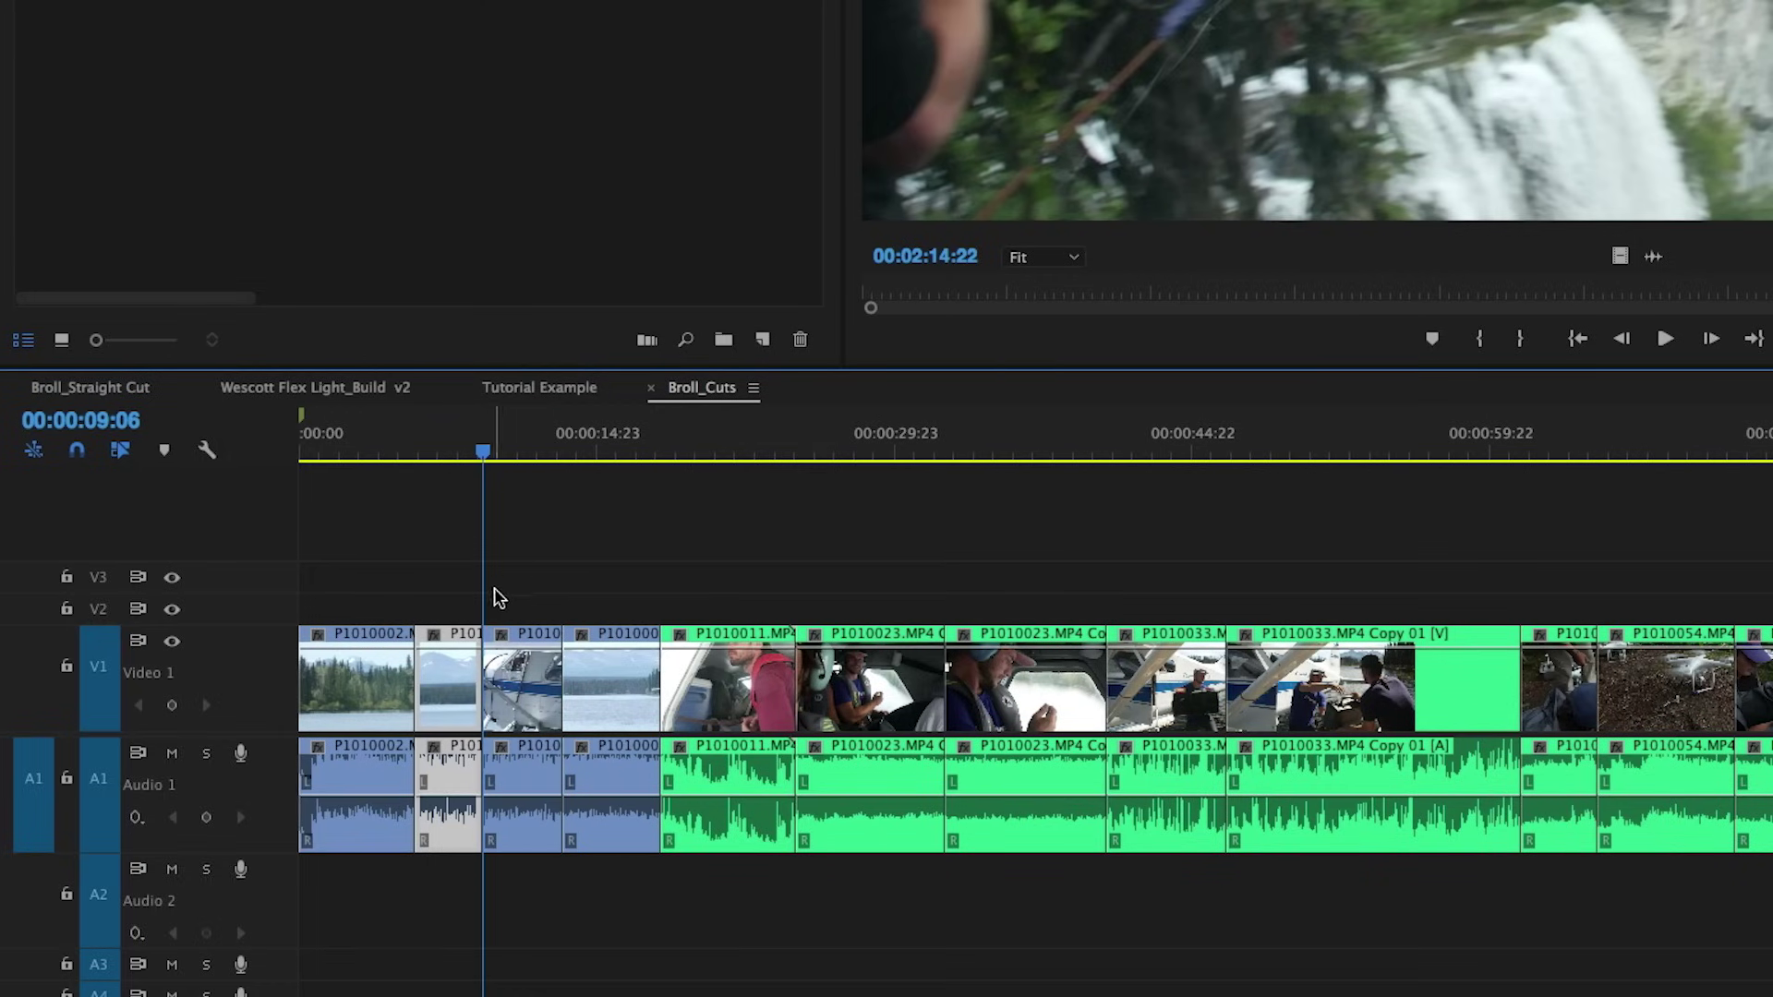
{"action": "left_click", "coordinate": [734, 448]}
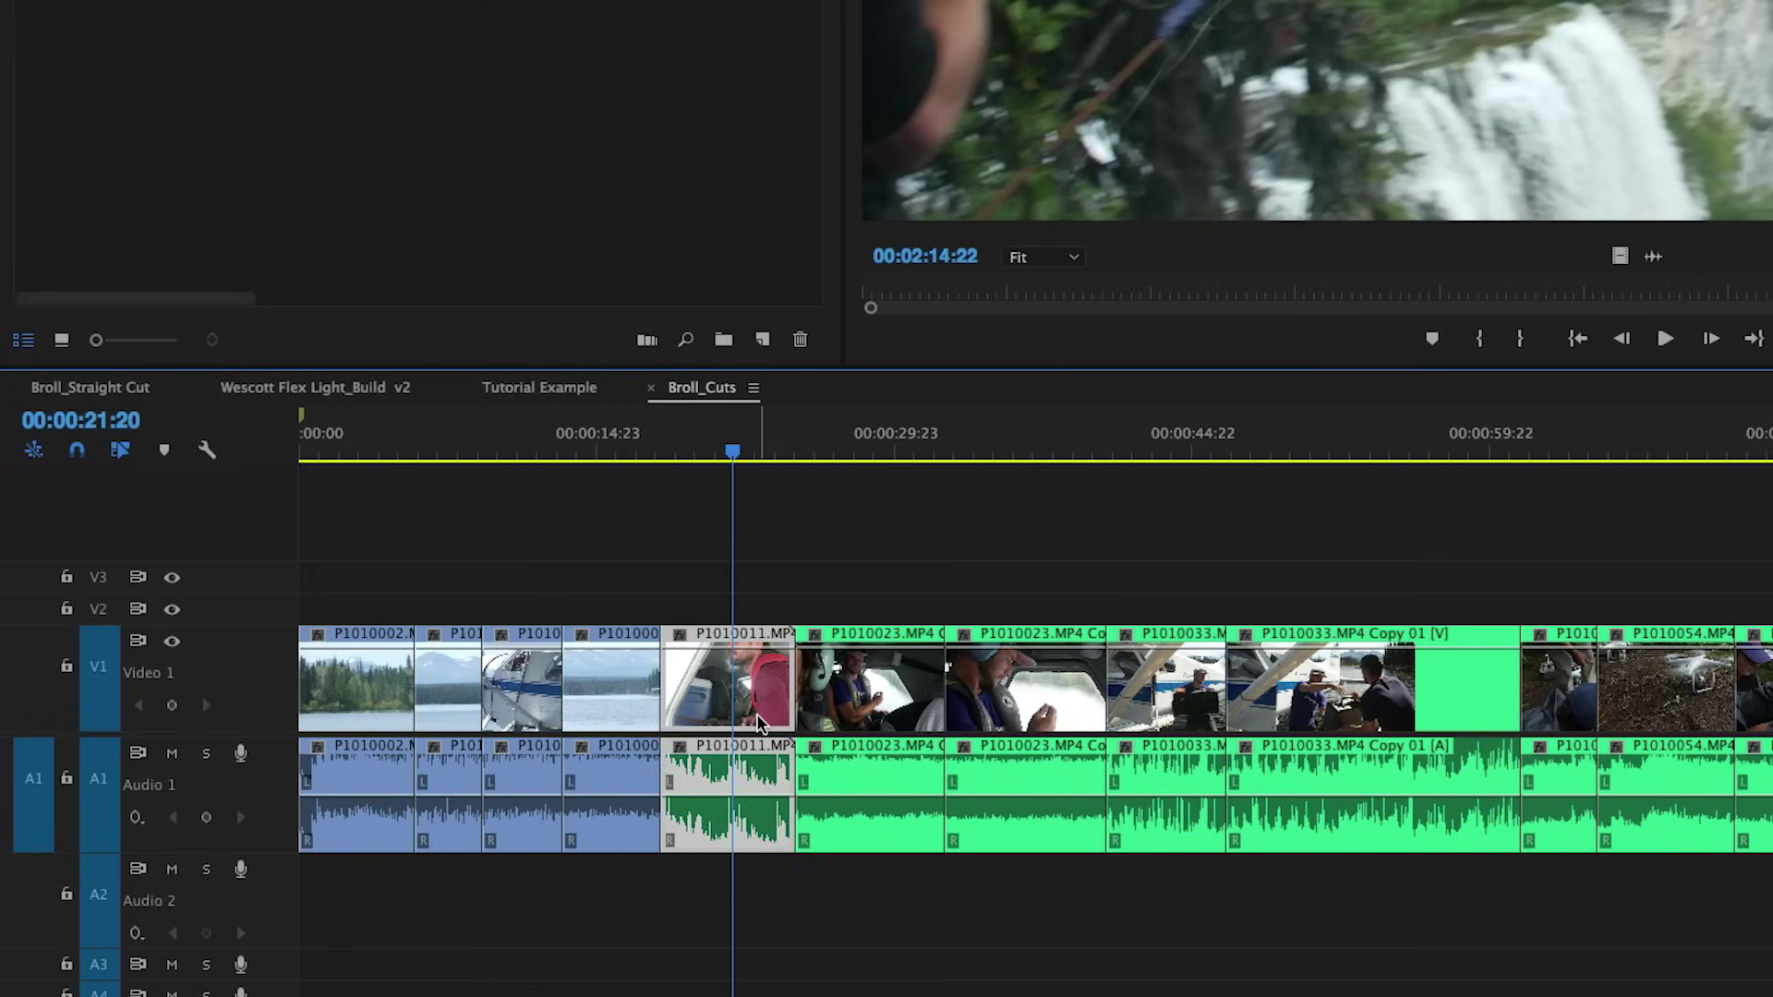
{"action": "key", "text": "s"}
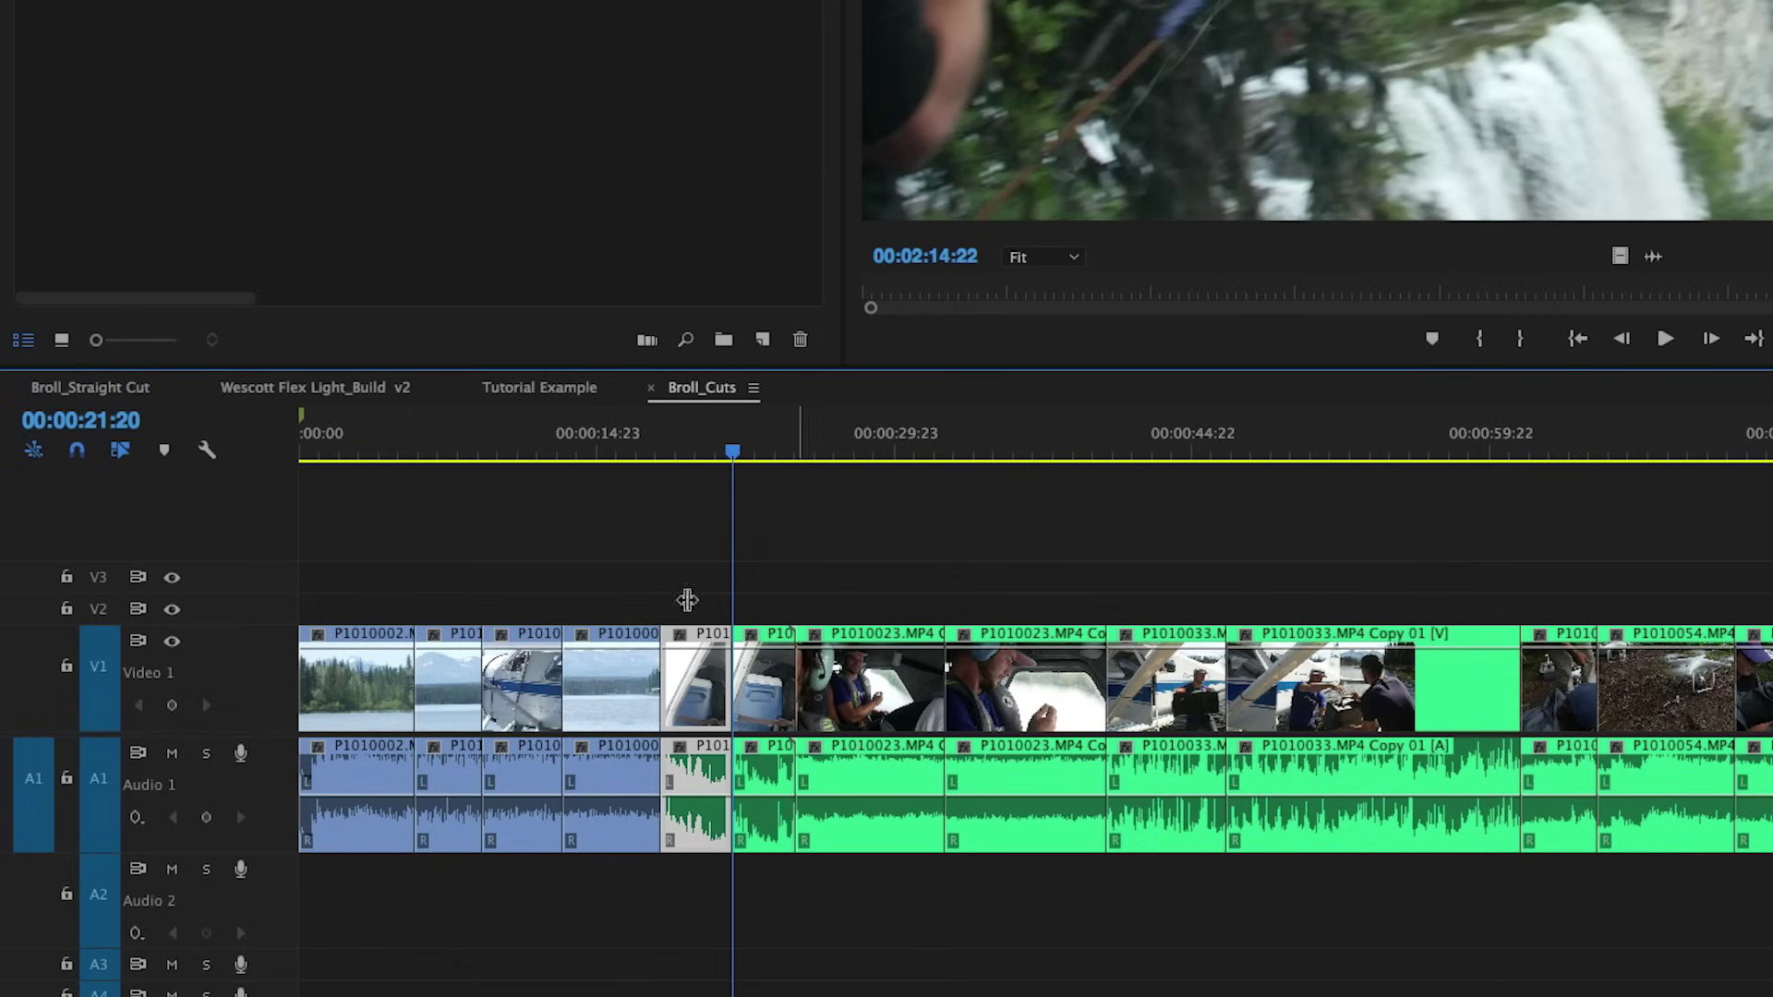
Step: Cut the P1010023 clip with the Razor tool and zoom in on the opening clips
{"action": "key", "text": "c"}
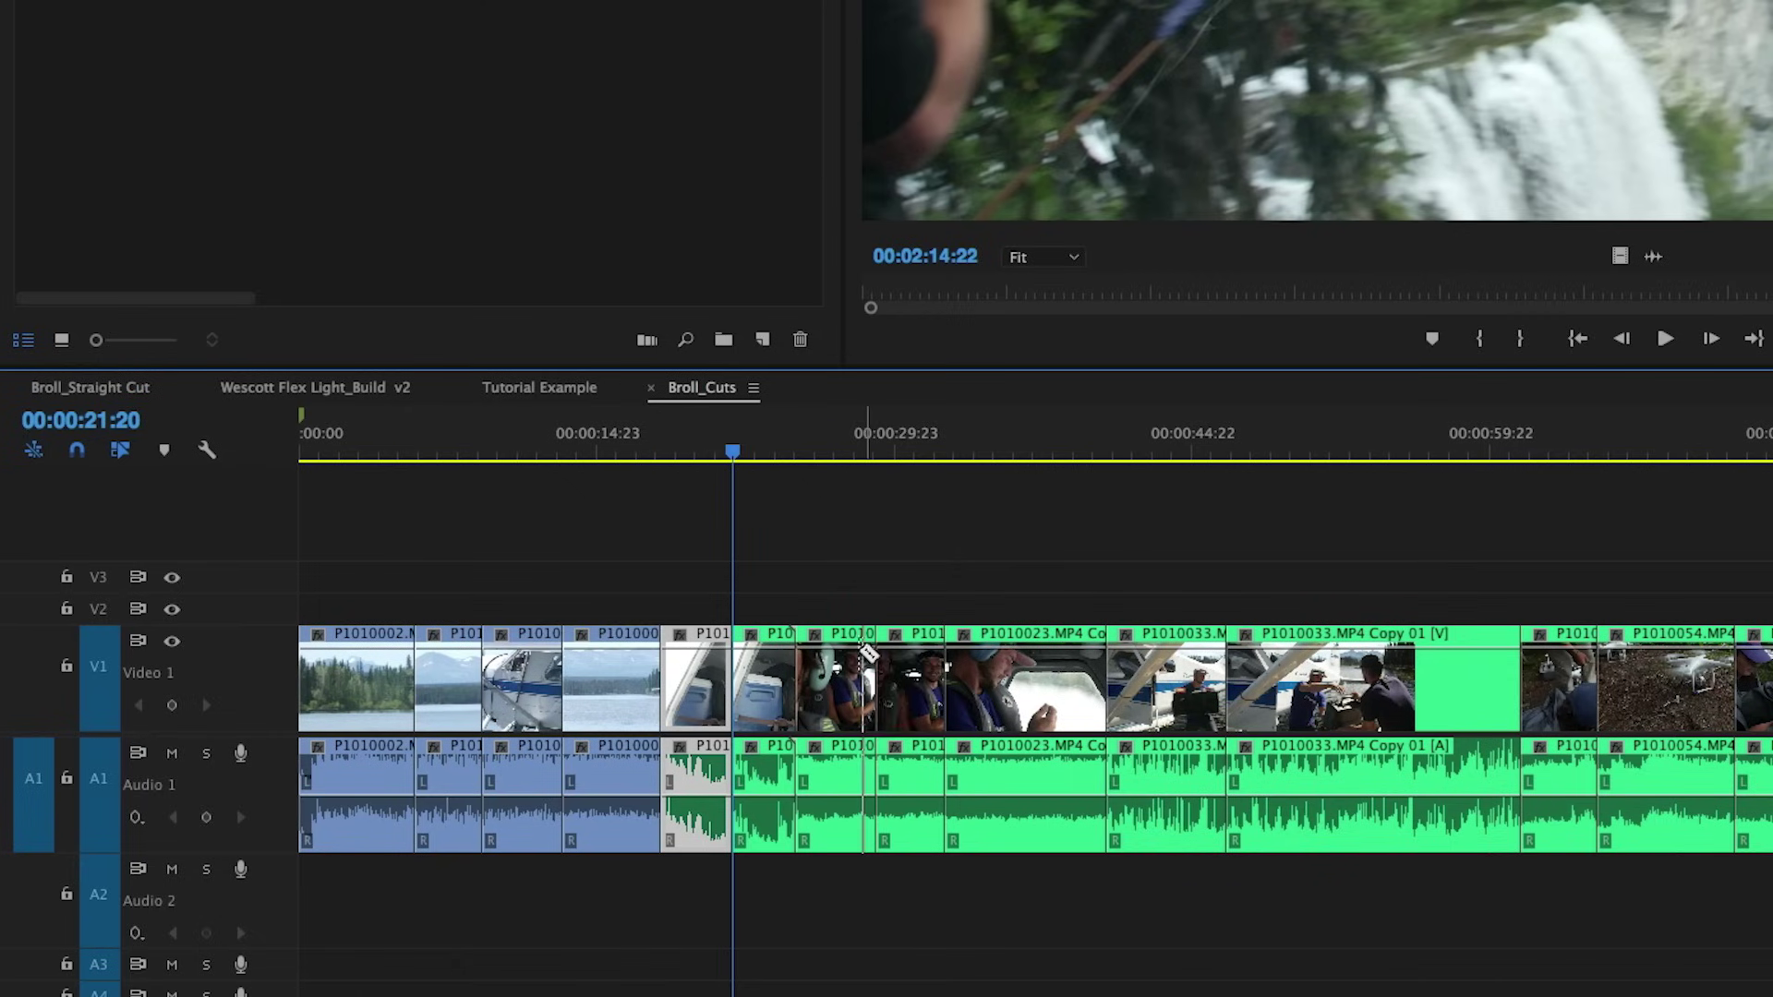
{"action": "left_click", "coordinate": [878, 711]}
{"action": "key", "text": "super+v"}
{"action": "key", "text": "equal"}
{"action": "key", "text": "equal"}
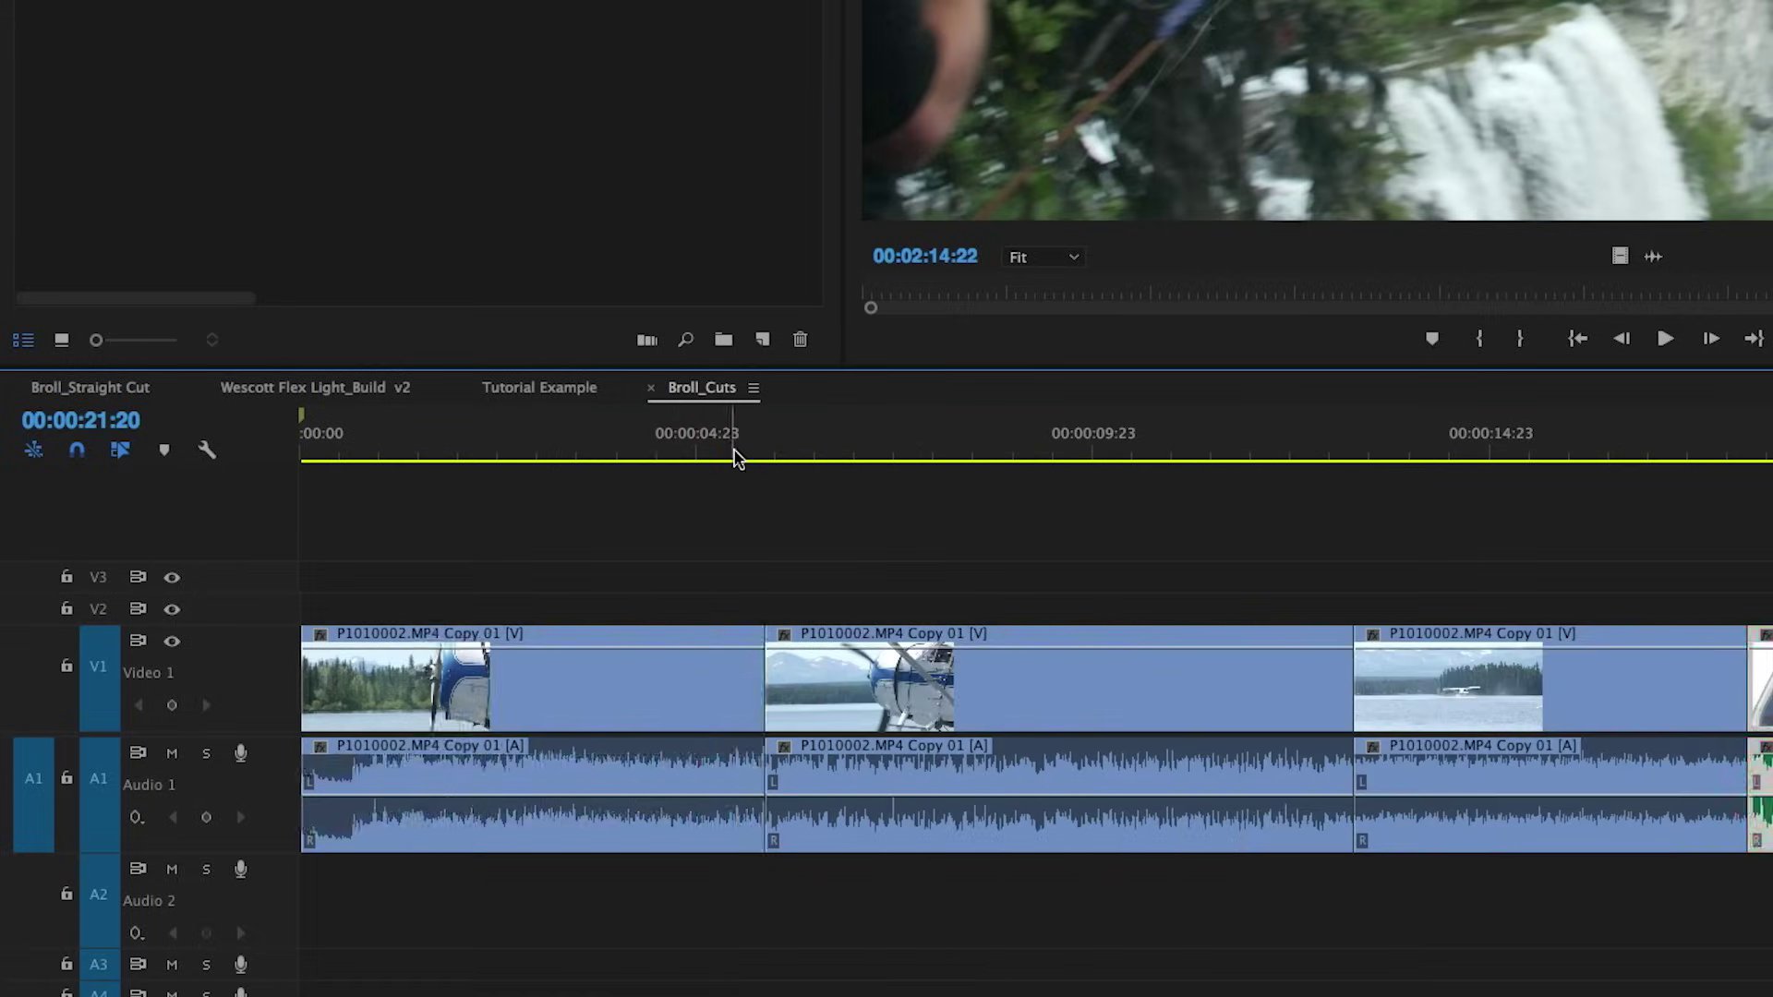
{"action": "left_click", "coordinate": [732, 452]}
{"action": "key", "text": "equal"}
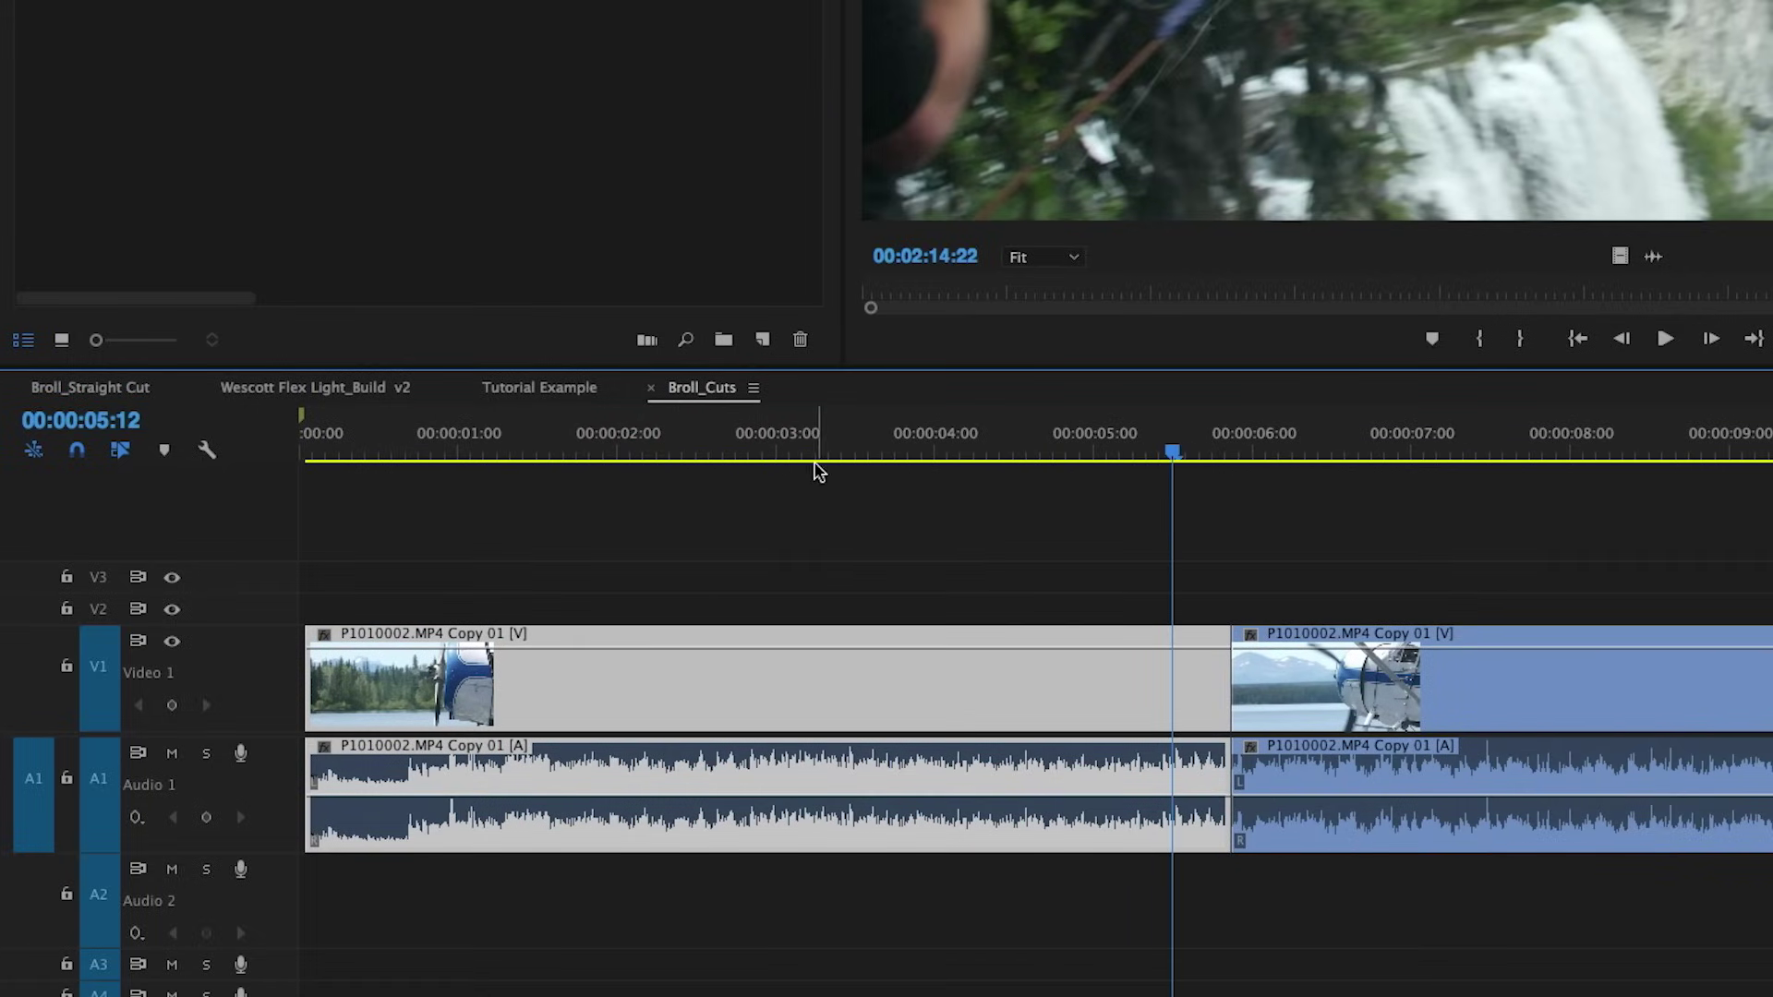
{"action": "left_click", "coordinate": [922, 453]}
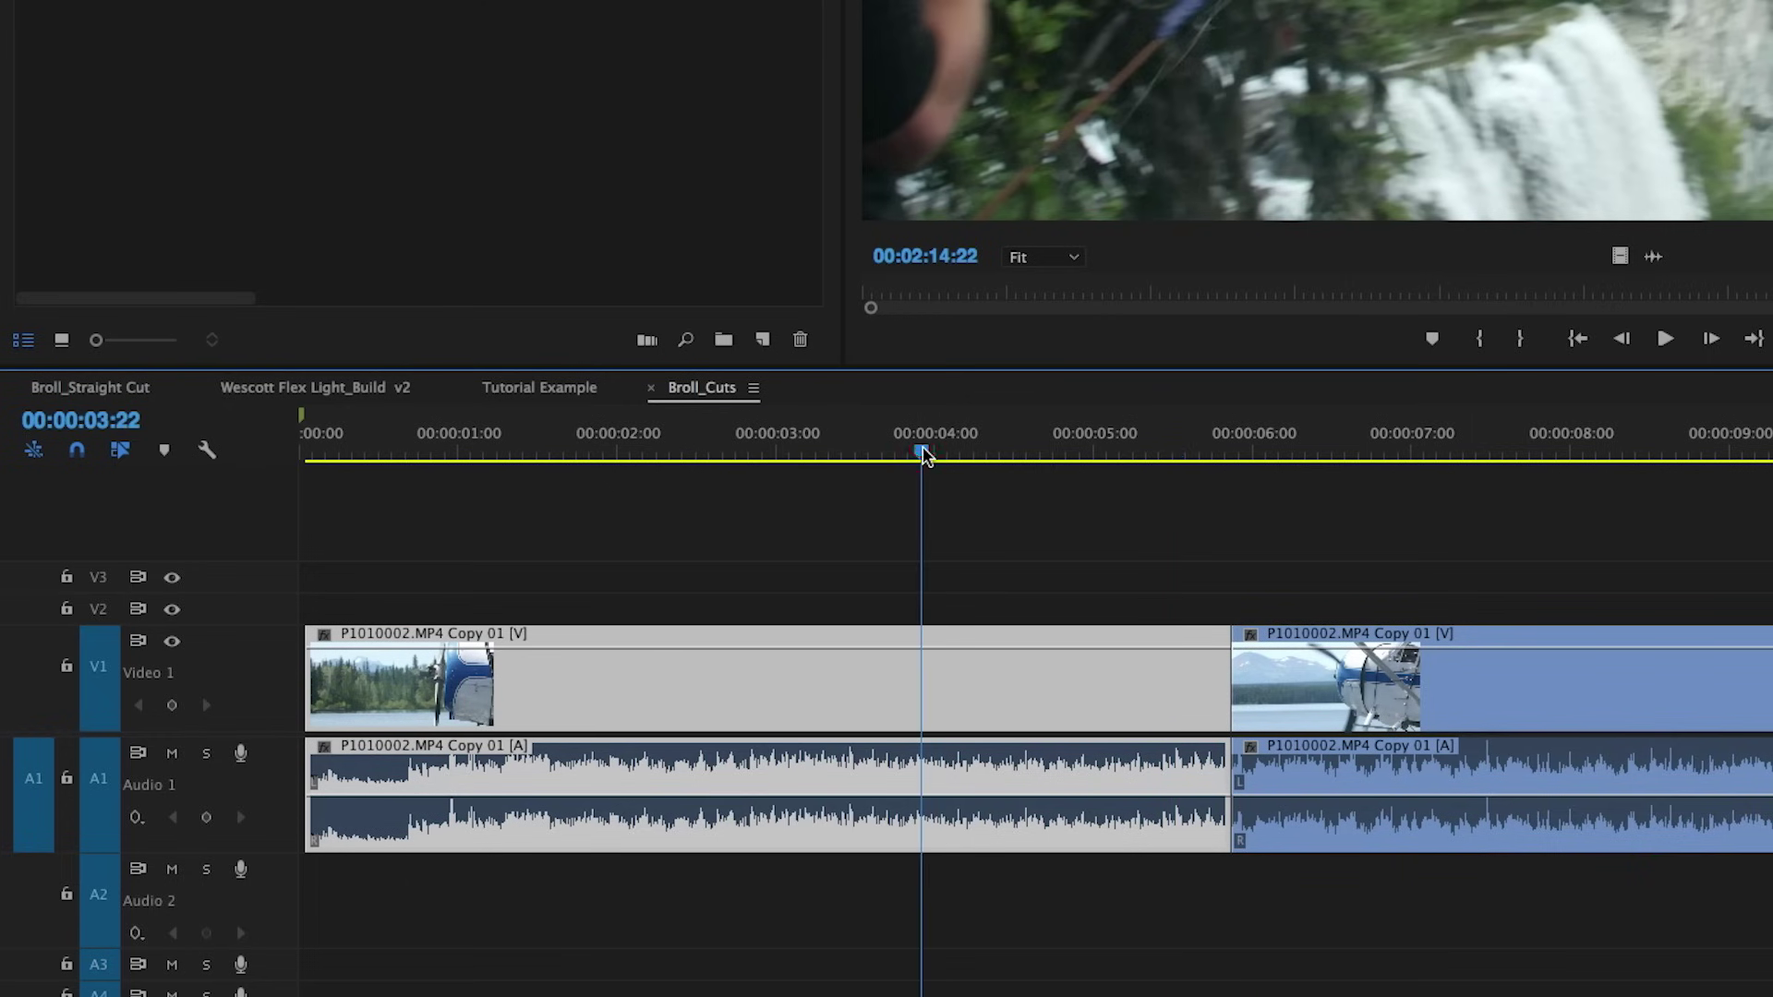
{"action": "key", "text": "minus"}
{"action": "key", "text": "minus"}
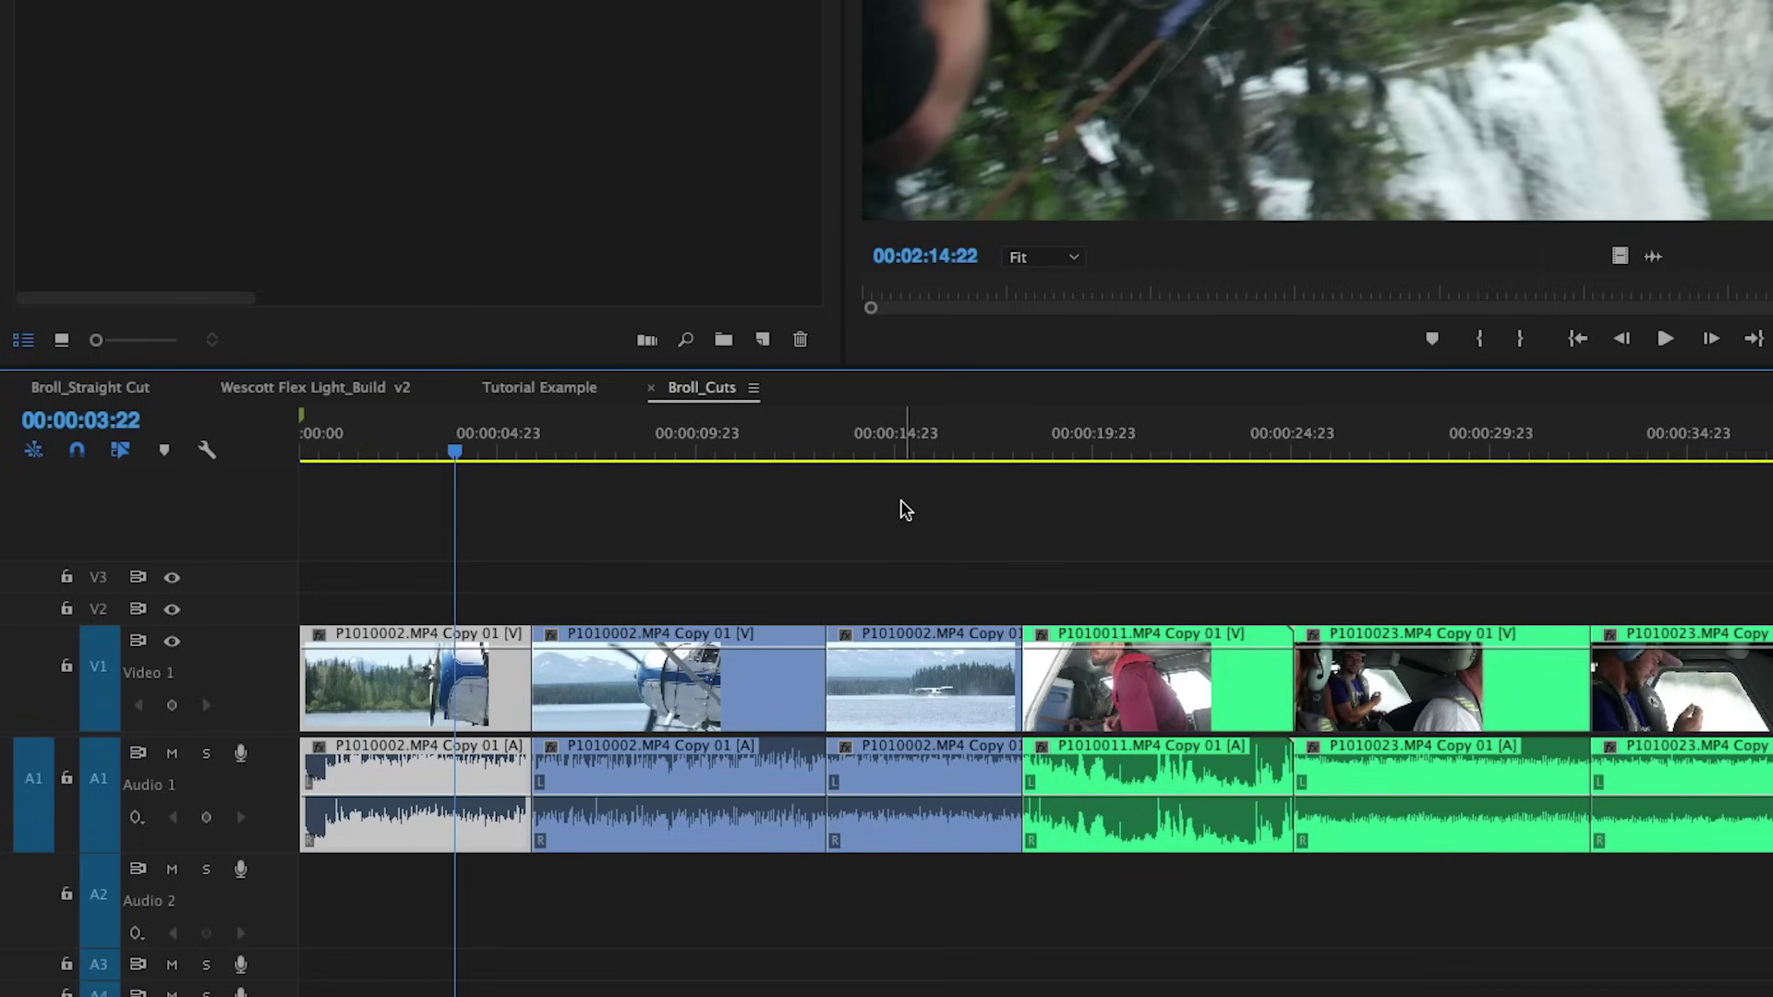
{"action": "left_click", "coordinate": [847, 524]}
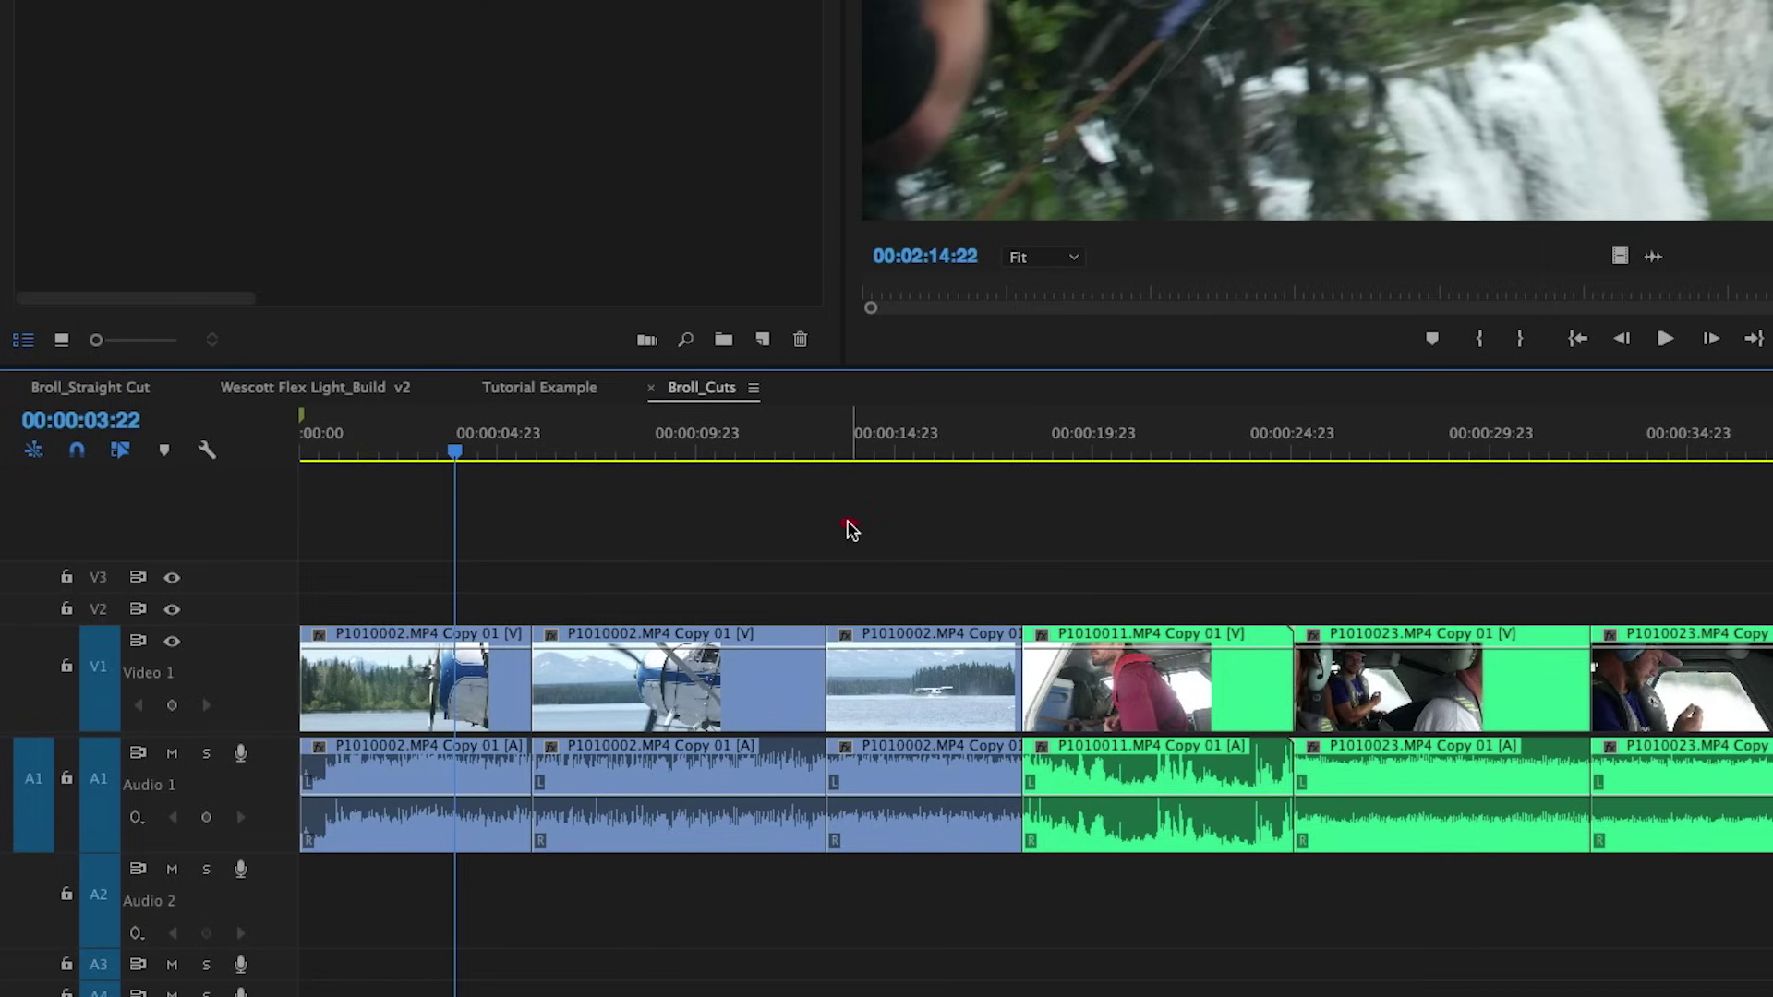
Step: Ripple-trim the second P1010002 piece's end at 00:00:11:12 and its start at 00:00:06:22
{"action": "left_click", "coordinate": [755, 445]}
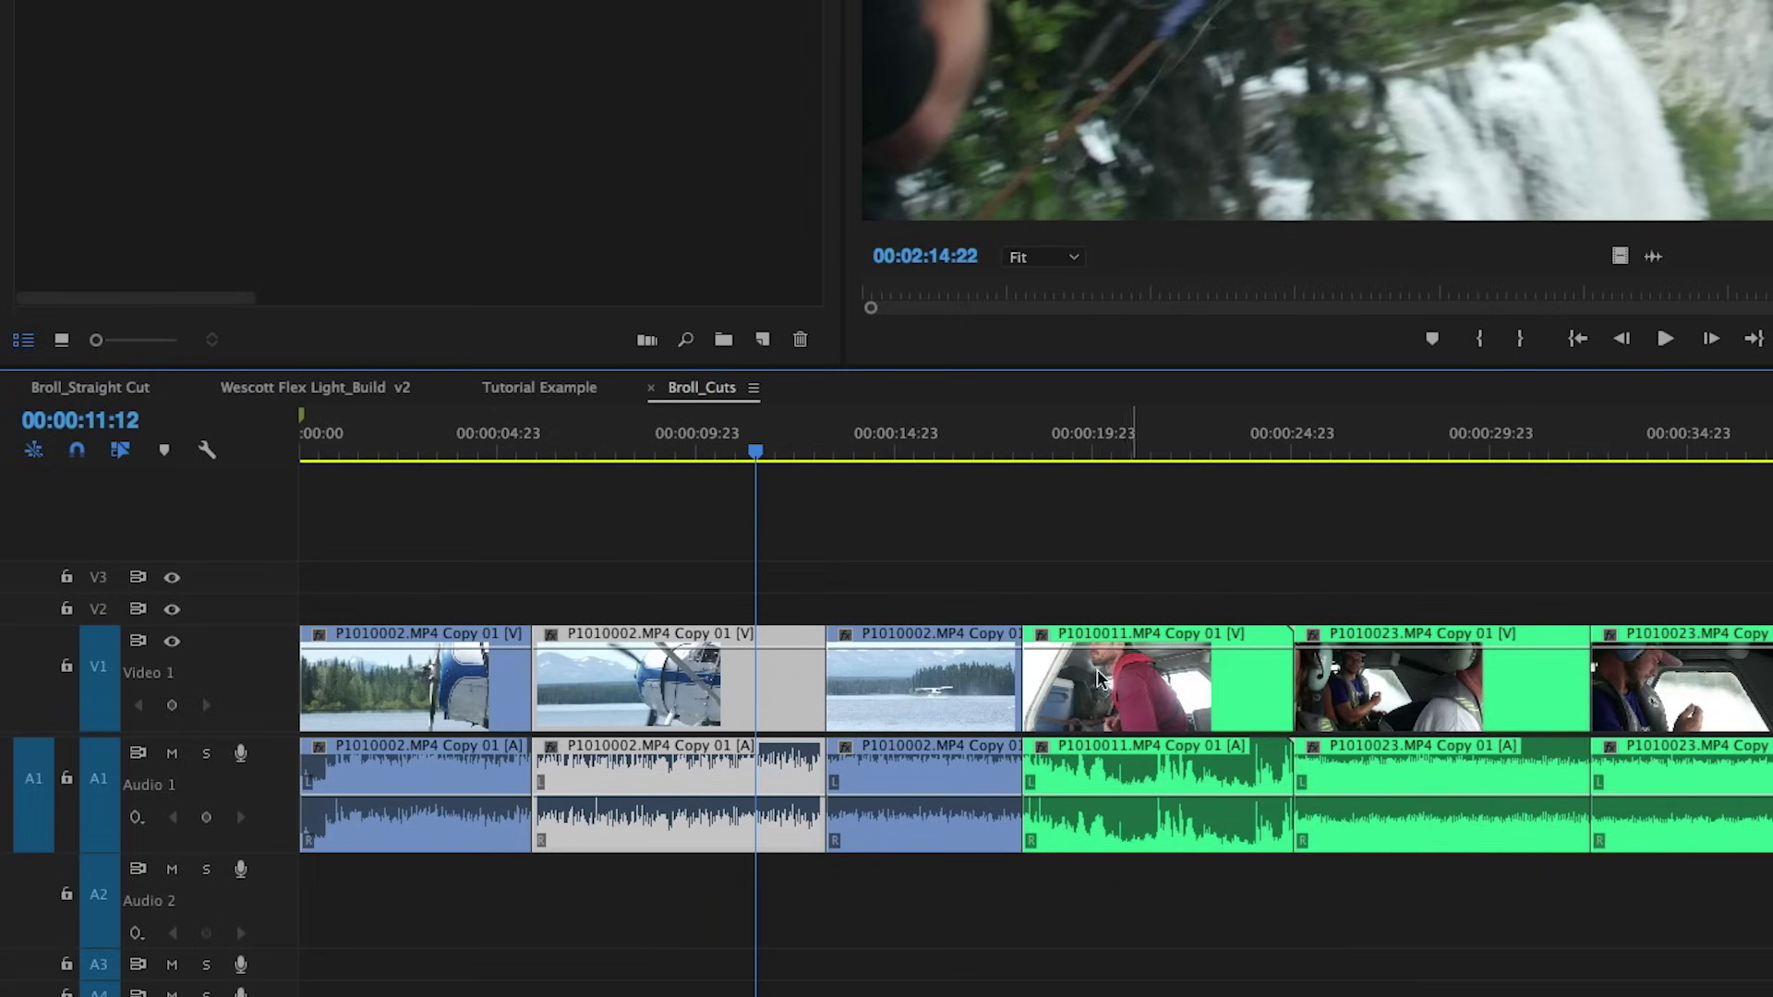
{"action": "key", "text": "w"}
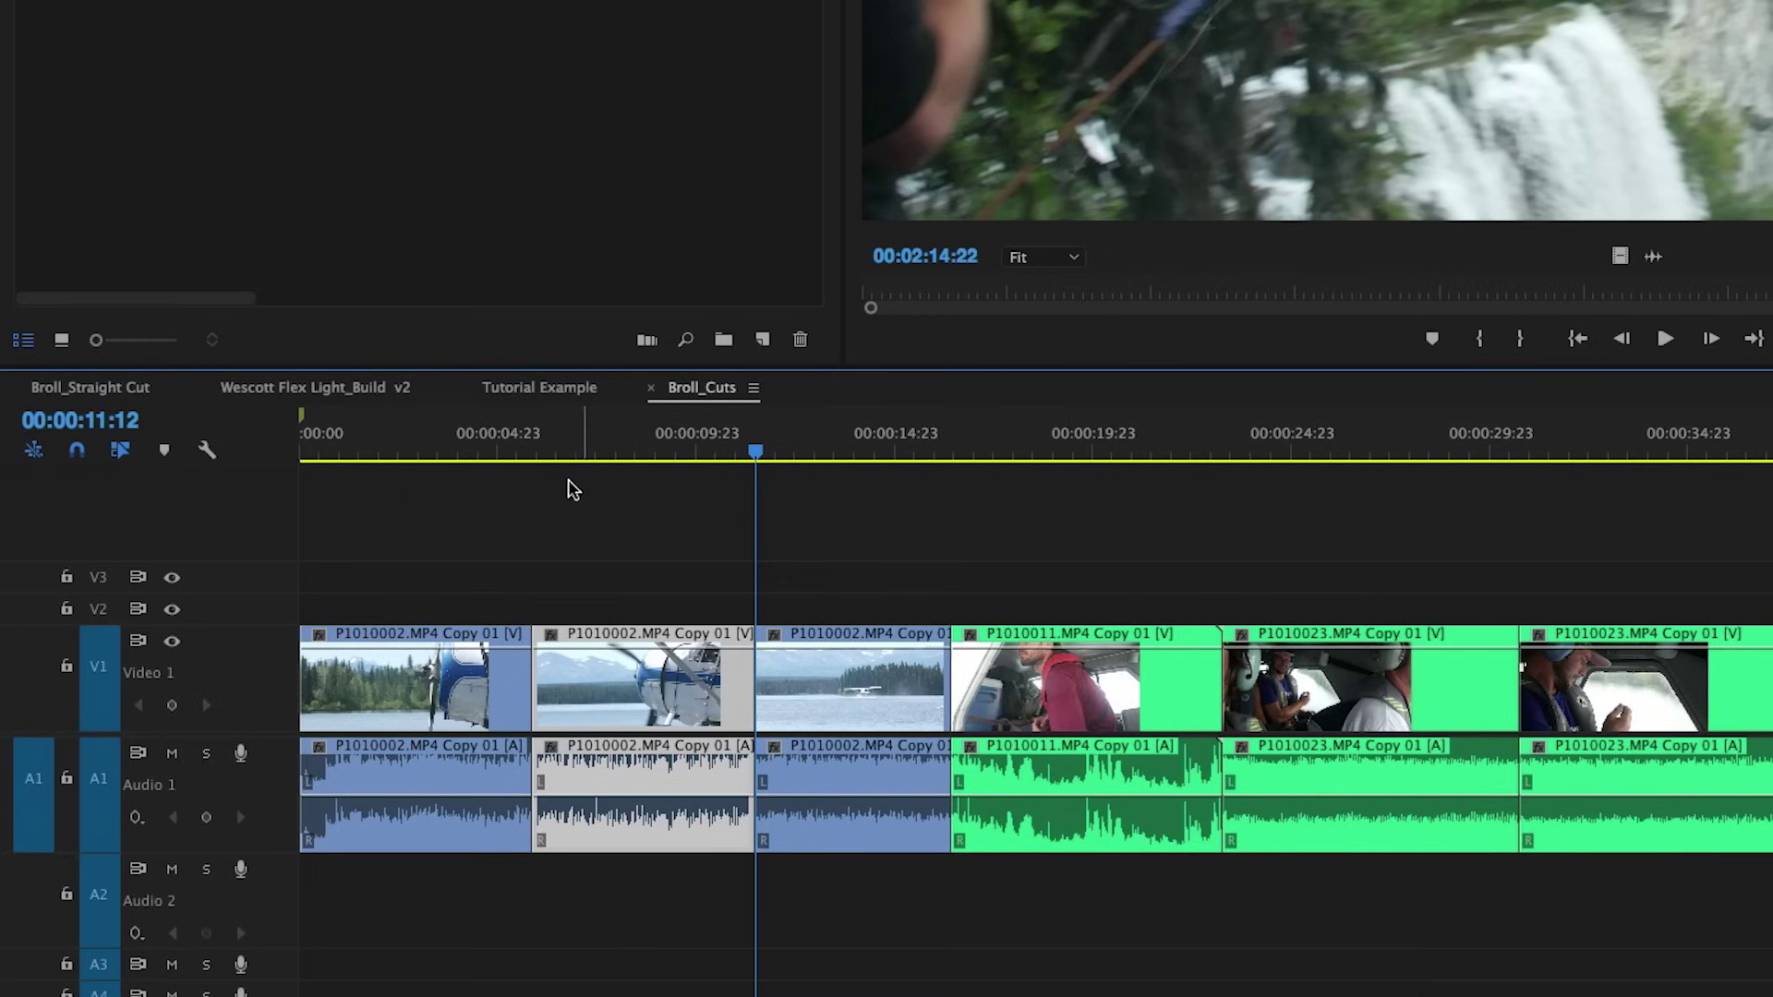
{"action": "left_click", "coordinate": [573, 450]}
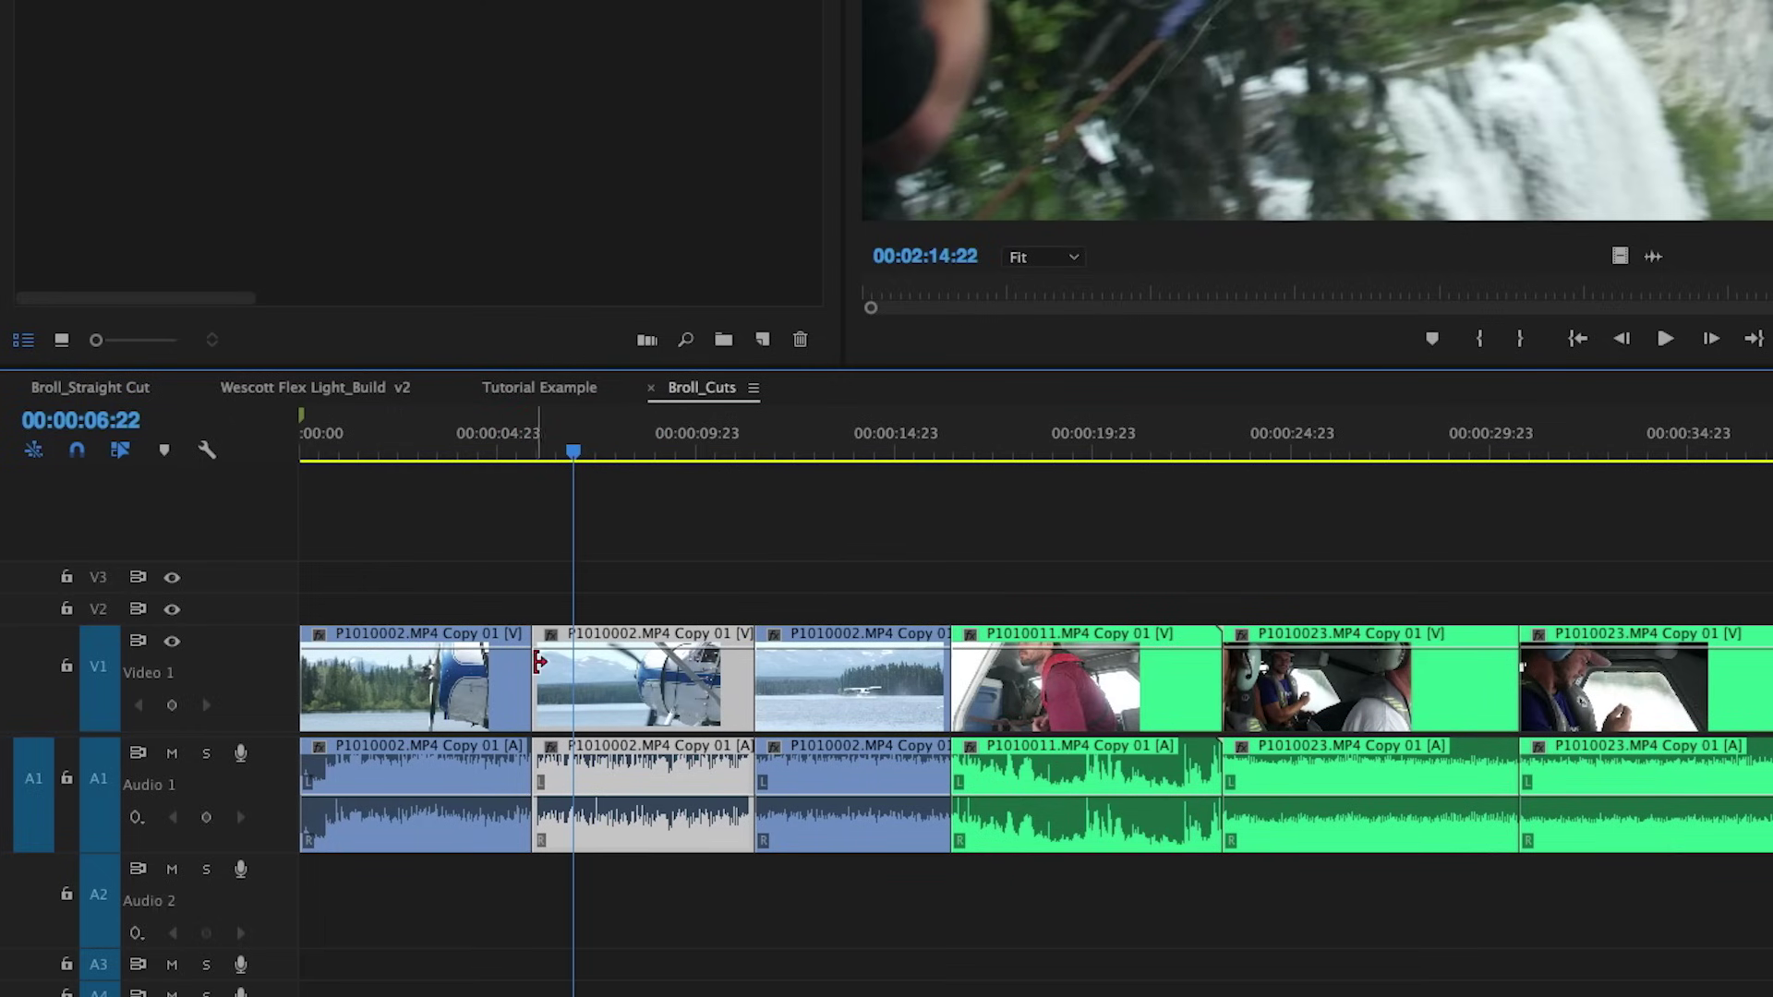
{"action": "key", "text": "q"}
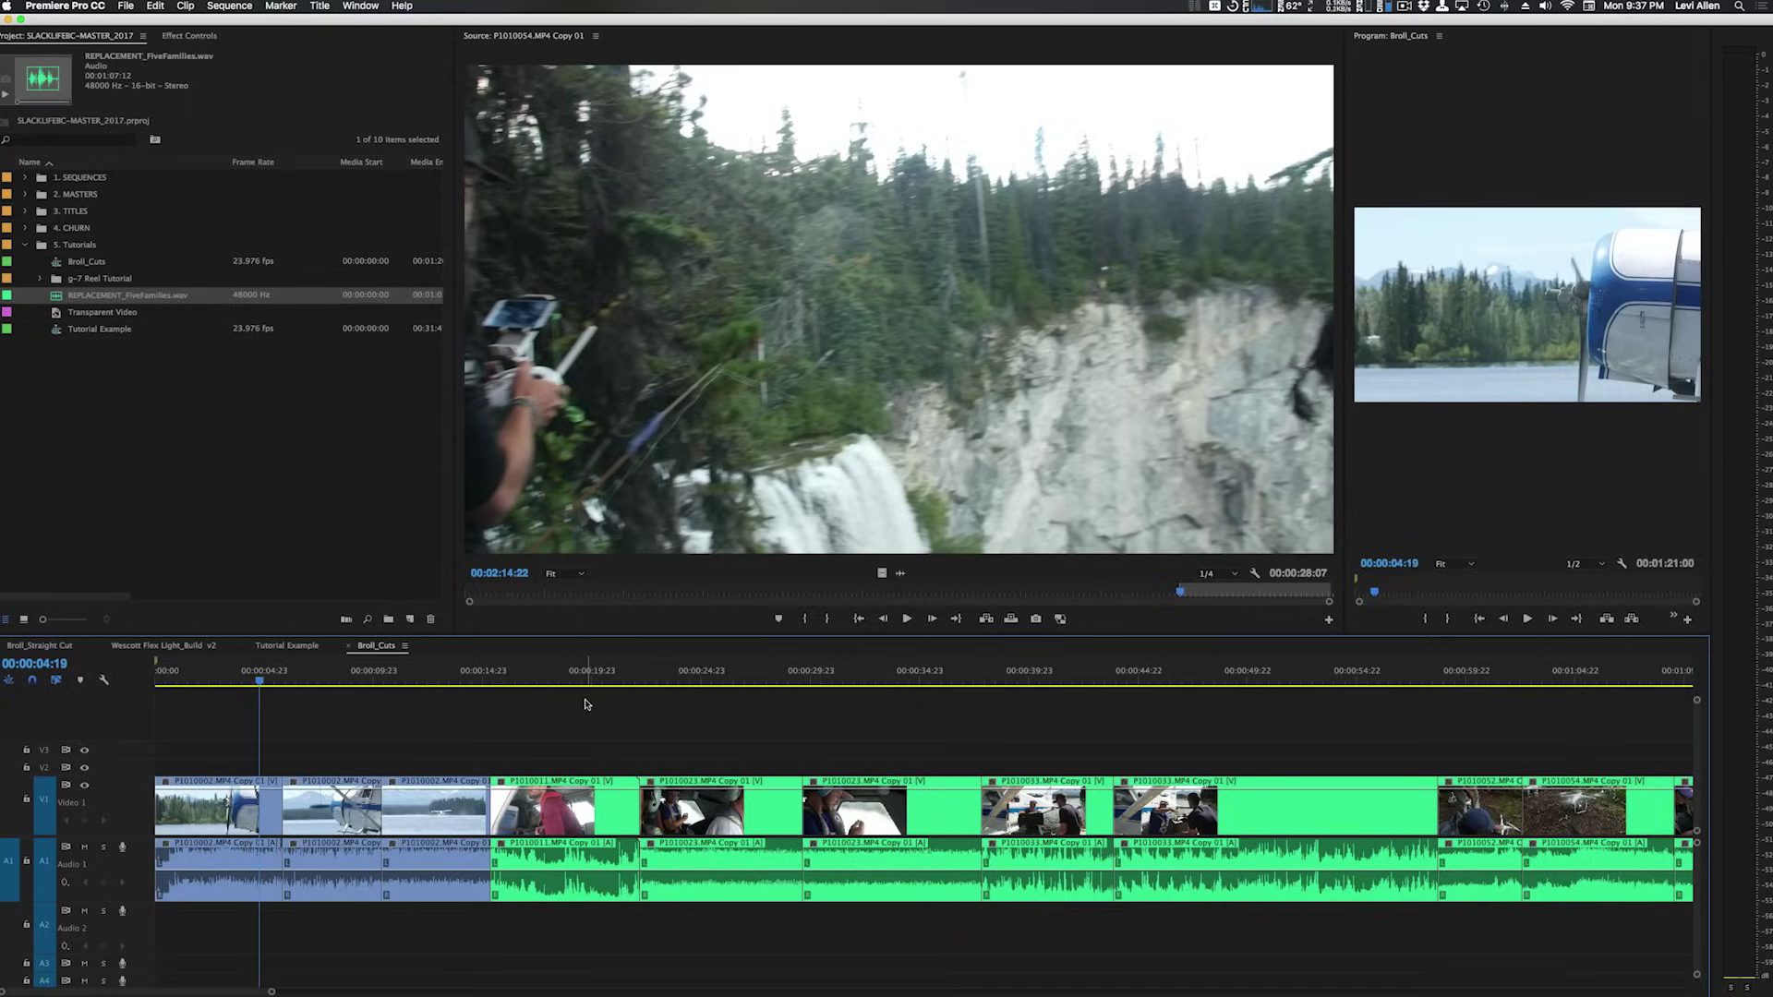
Step: Ripple-extend the end of the last P1010002 piece, pushing later clips along
{"action": "key", "text": "b"}
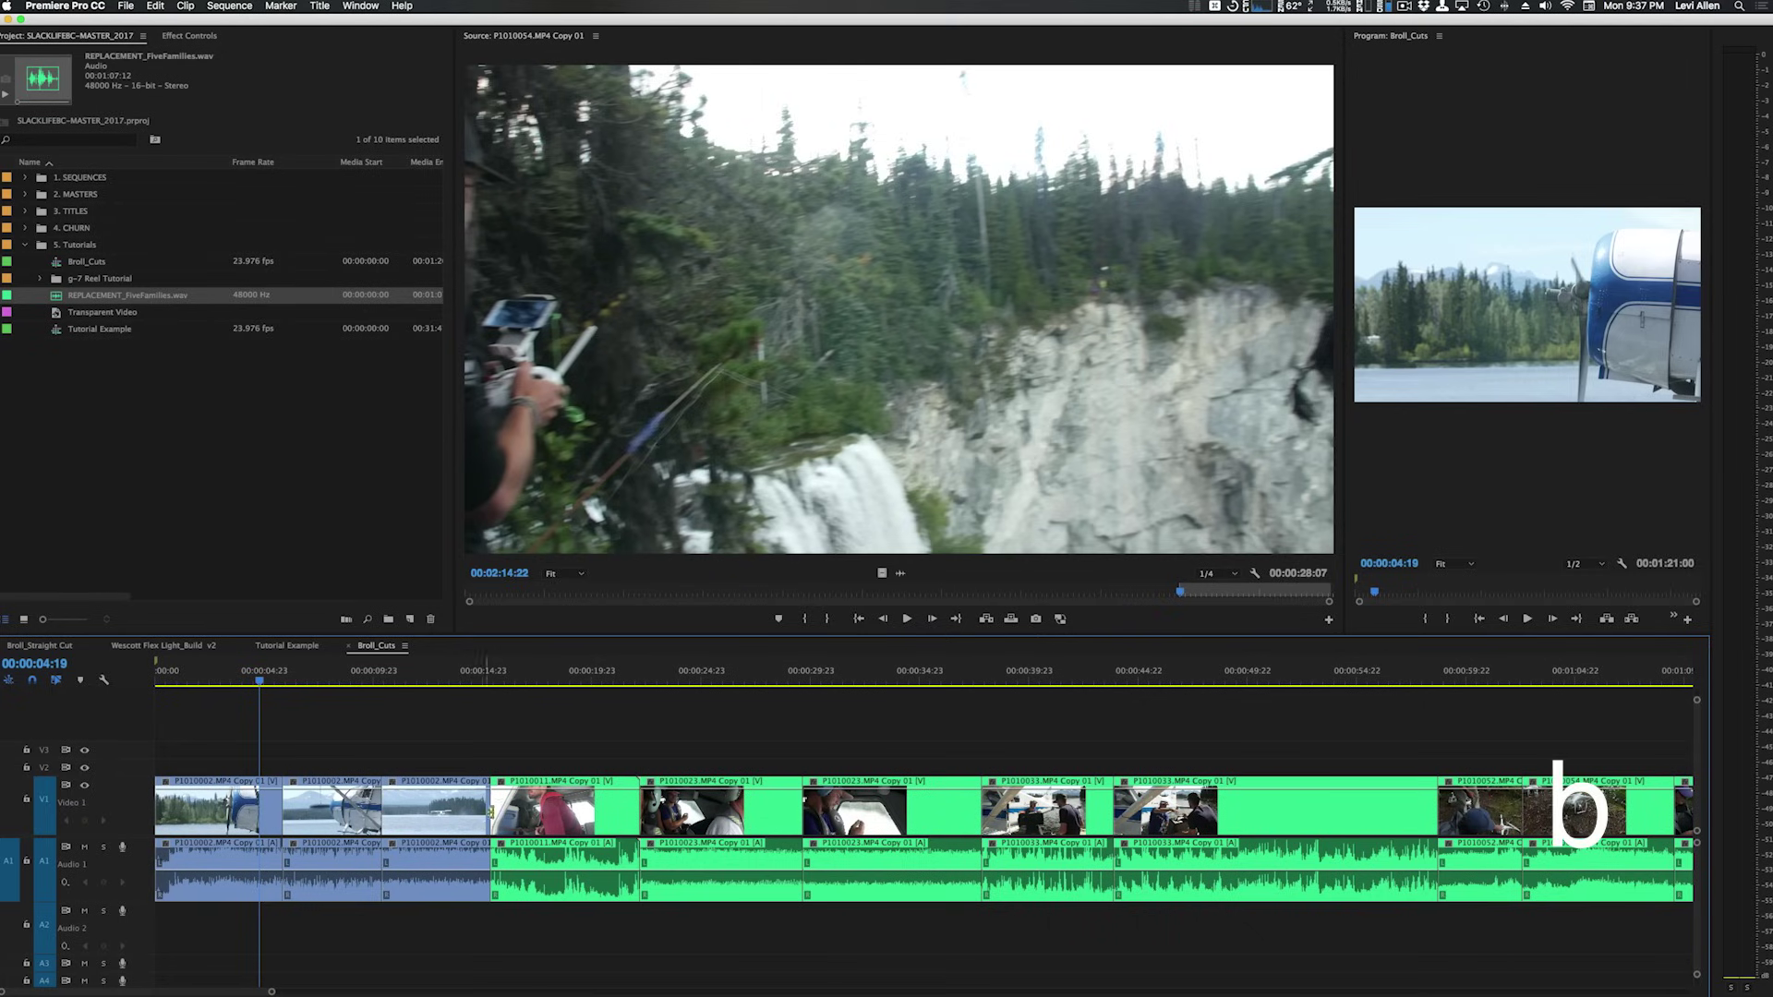
{"action": "key", "text": "b"}
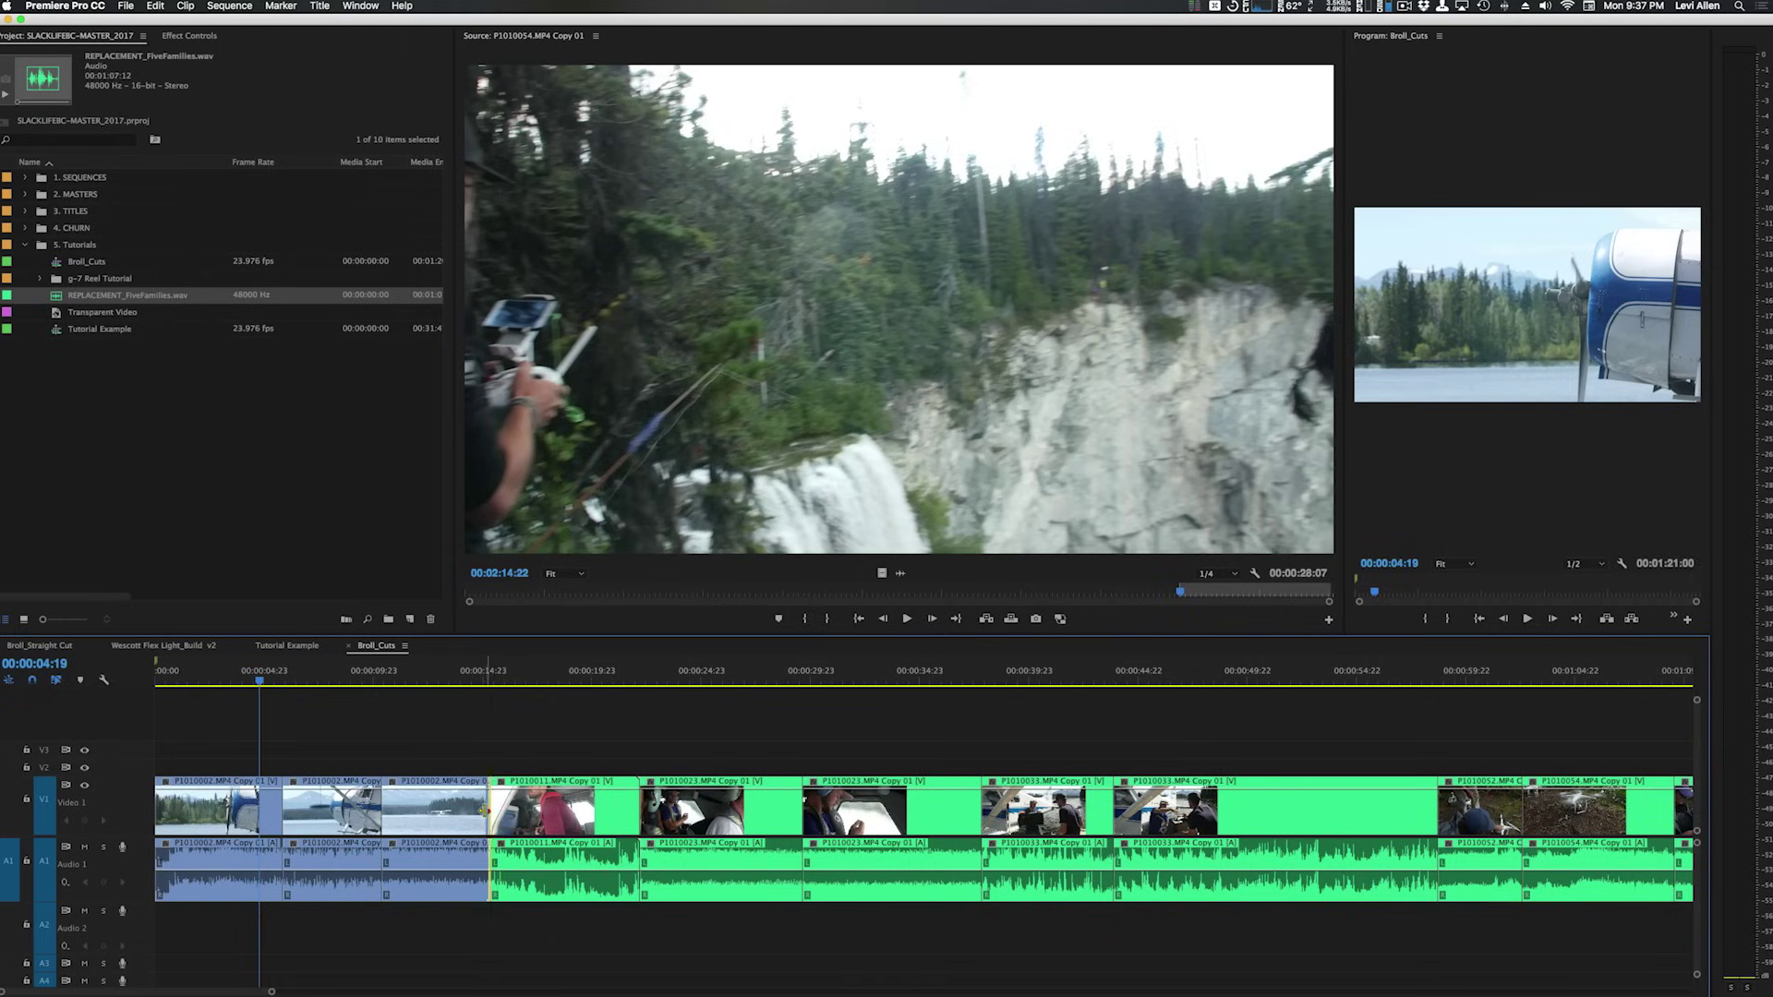
{"action": "left_click_drag", "start_coordinate": [487, 811], "coordinate": [594, 808]}
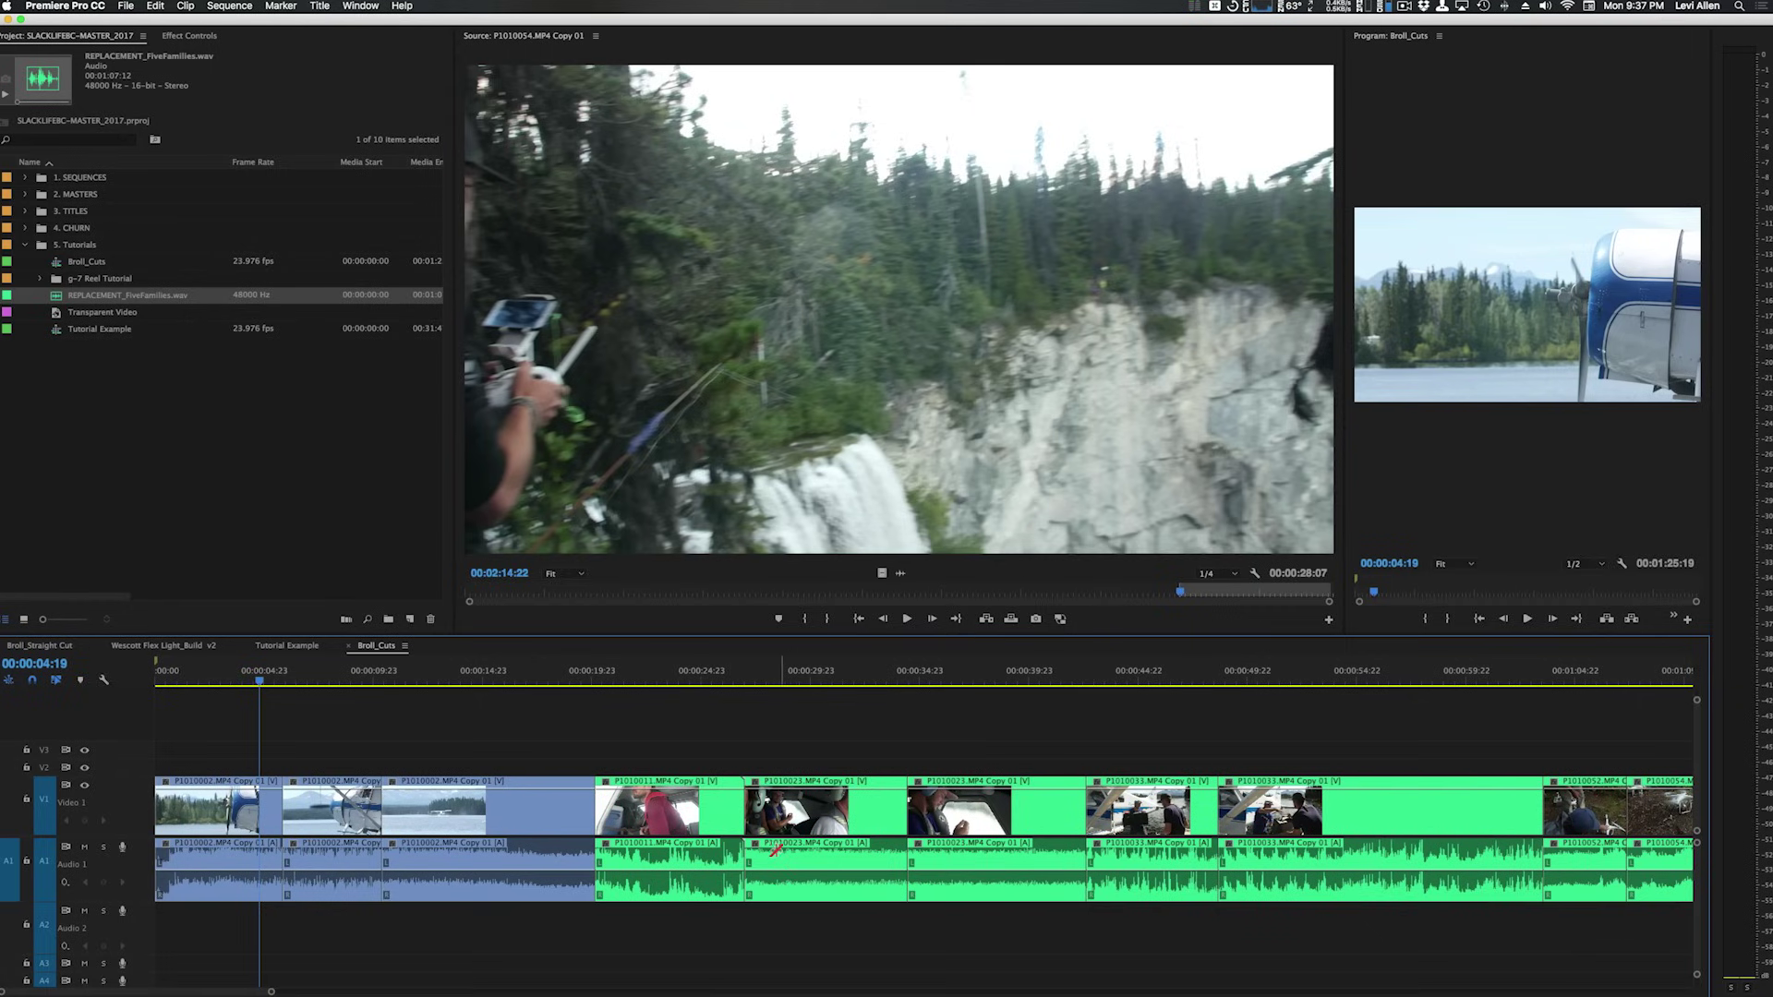
Step: Roll the cut between P1010002 and P1010011 slightly earlier
{"action": "key", "text": "v"}
{"action": "key", "text": "n"}
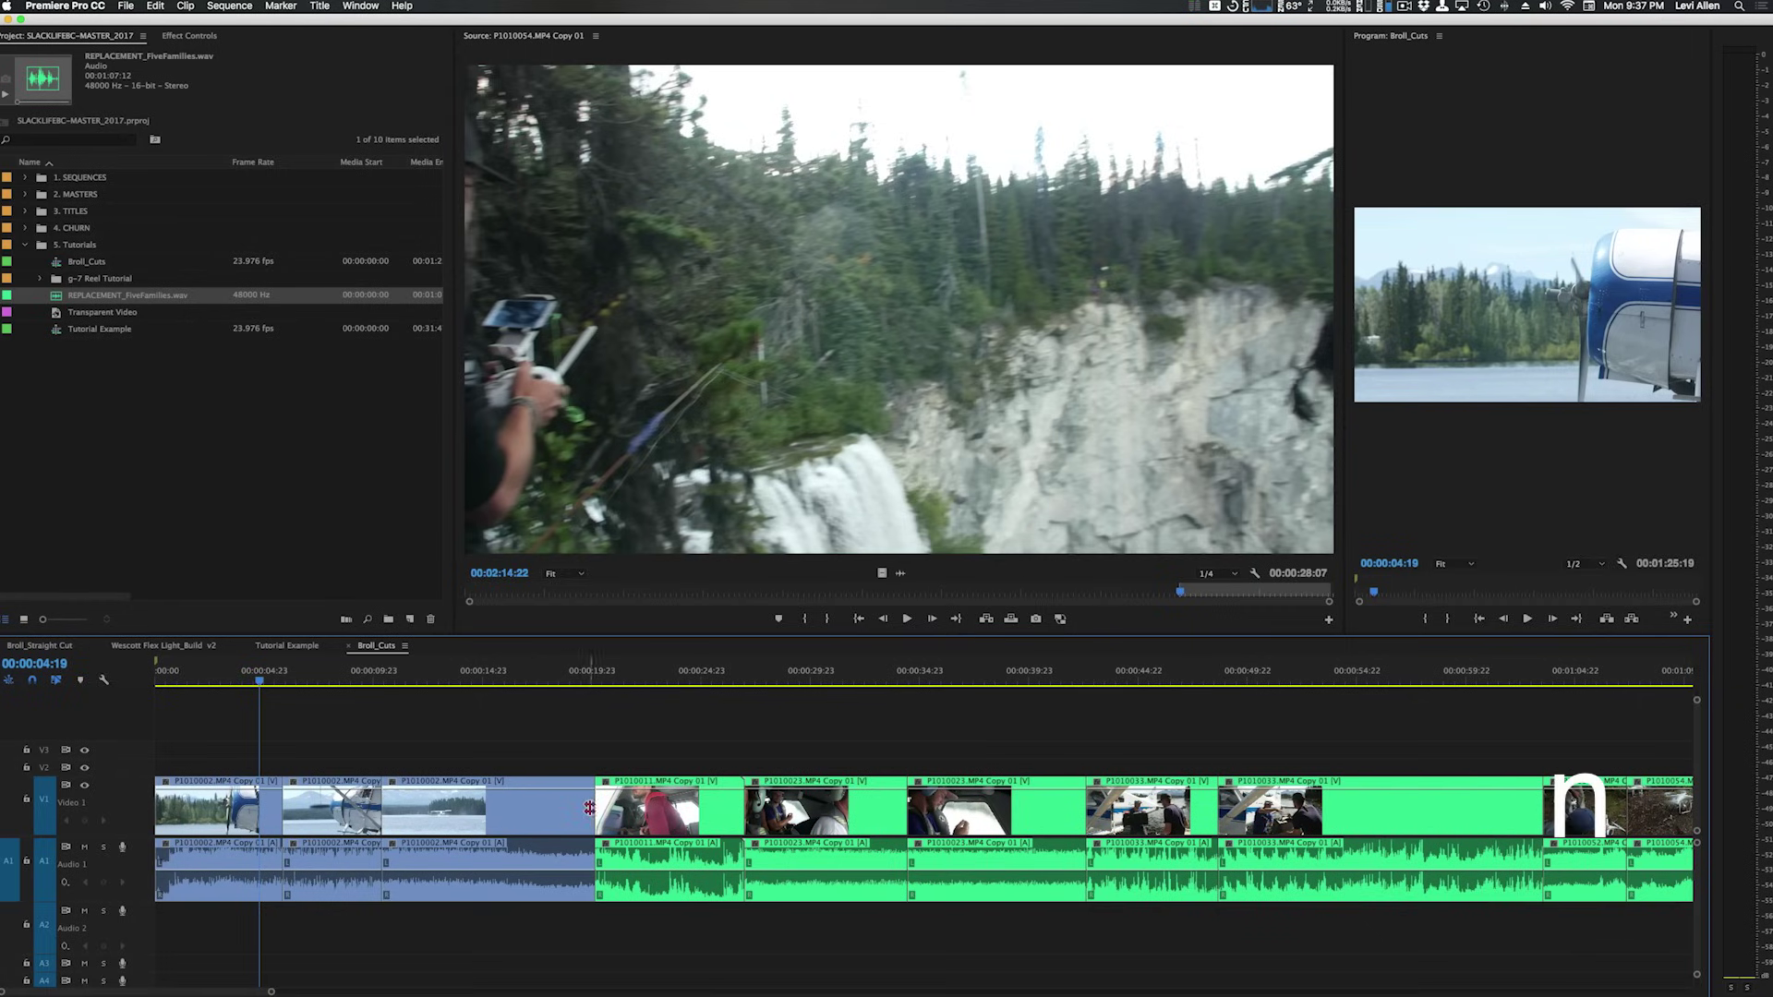
{"action": "mouse_move", "coordinate": [597, 806]}
{"action": "left_mouse_down"}
{"action": "mouse_move", "coordinate": [543, 813]}
{"action": "mouse_move", "coordinate": [600, 815]}
{"action": "mouse_move", "coordinate": [557, 818]}
{"action": "mouse_move", "coordinate": [585, 815]}
{"action": "left_mouse_up"}
Step: Place REPLACEMENT_FiveFamilies.wav on Audio 2 at the start of the sequence
{"action": "key", "text": "b"}
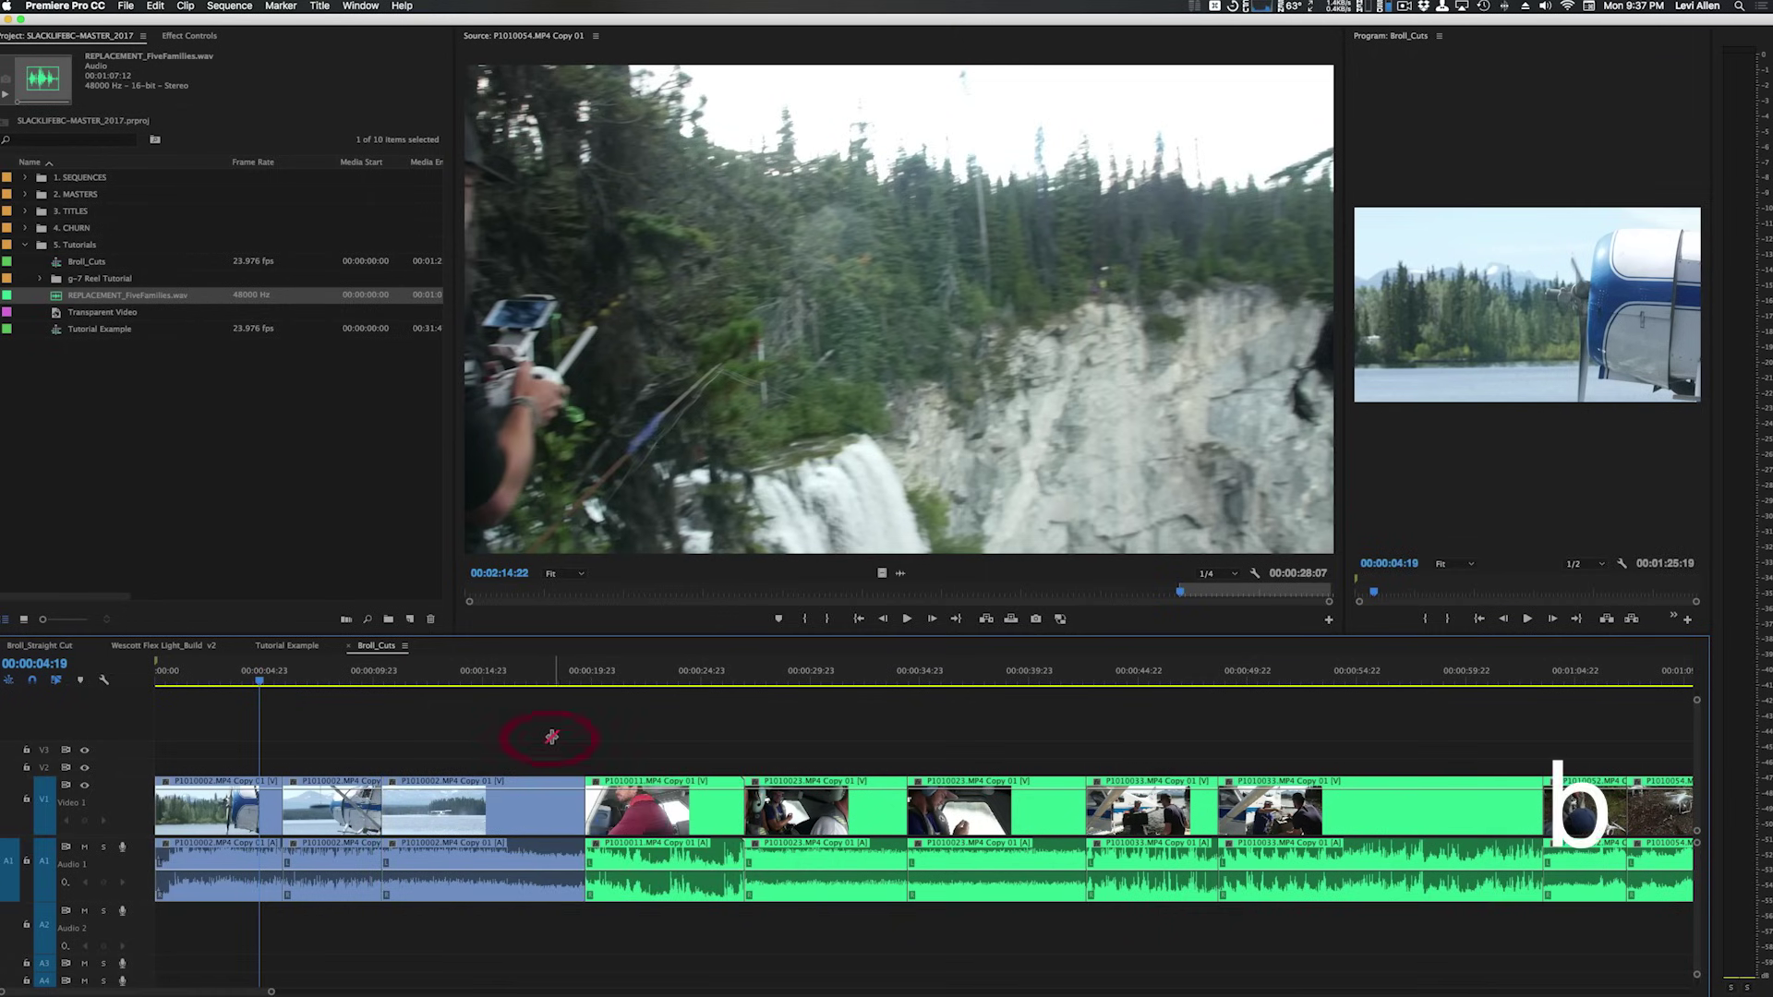
{"action": "key", "text": "n"}
{"action": "key", "text": "v"}
{"action": "left_click", "coordinate": [231, 462]}
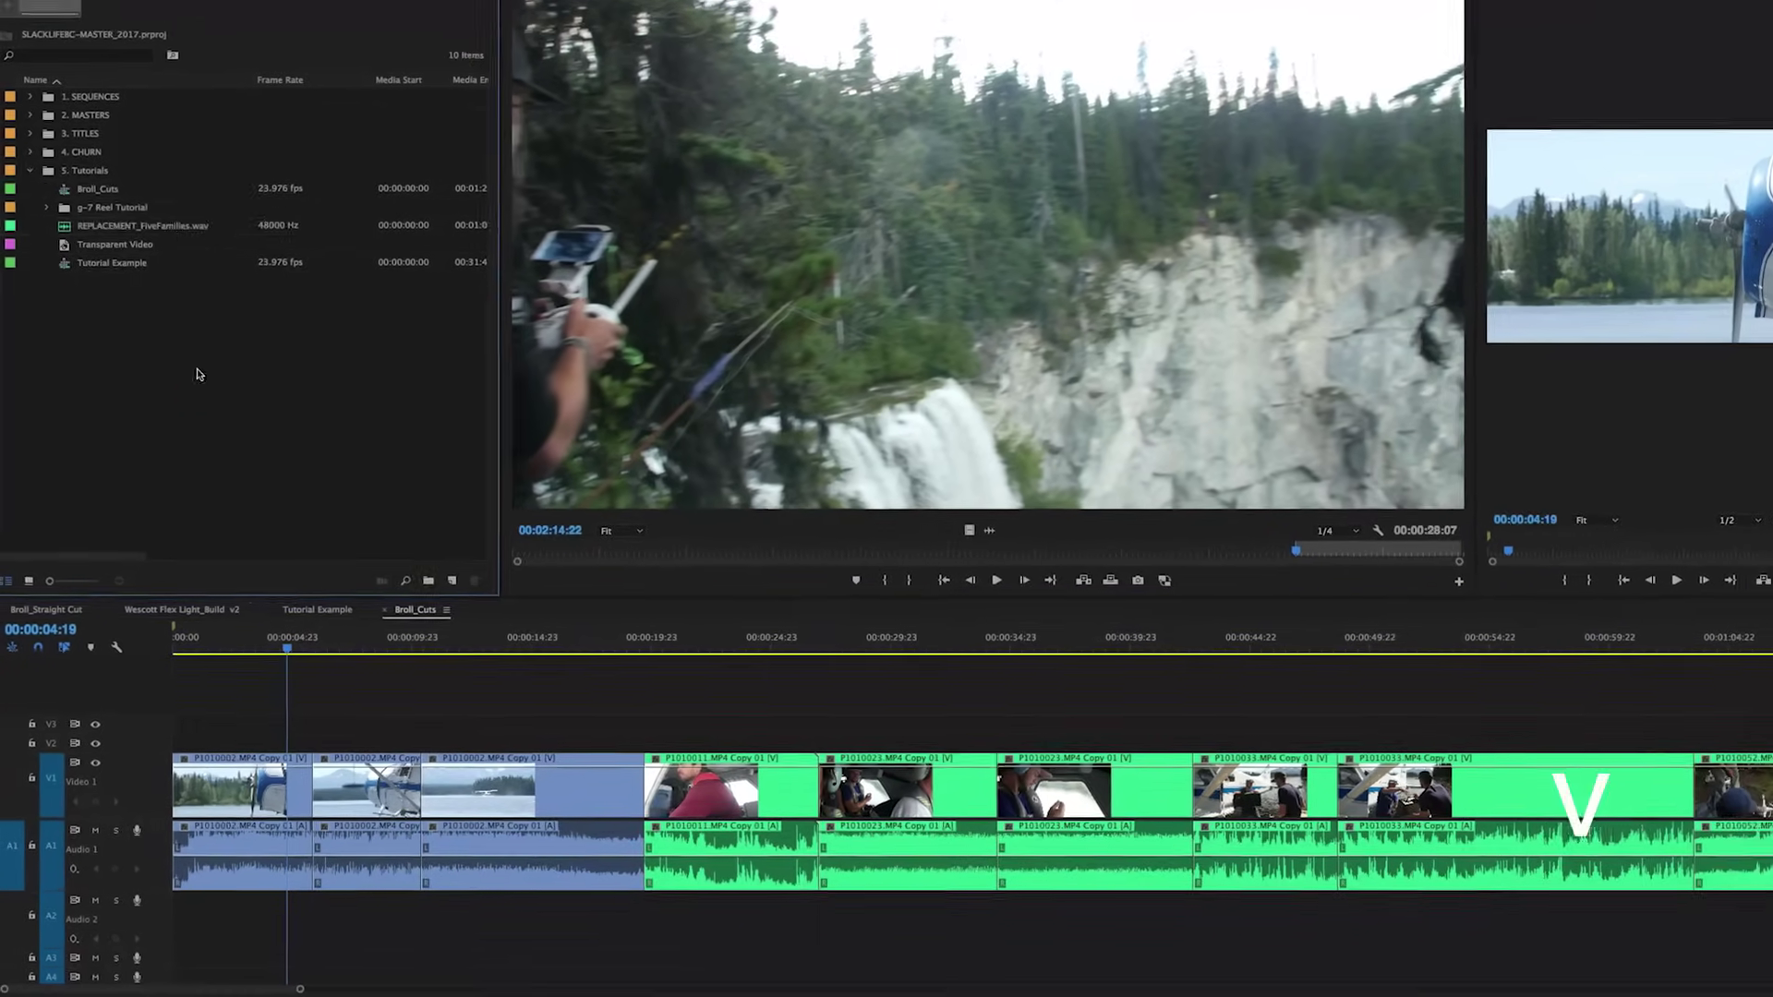
{"action": "left_click_drag", "start_coordinate": [141, 204], "coordinate": [185, 914]}
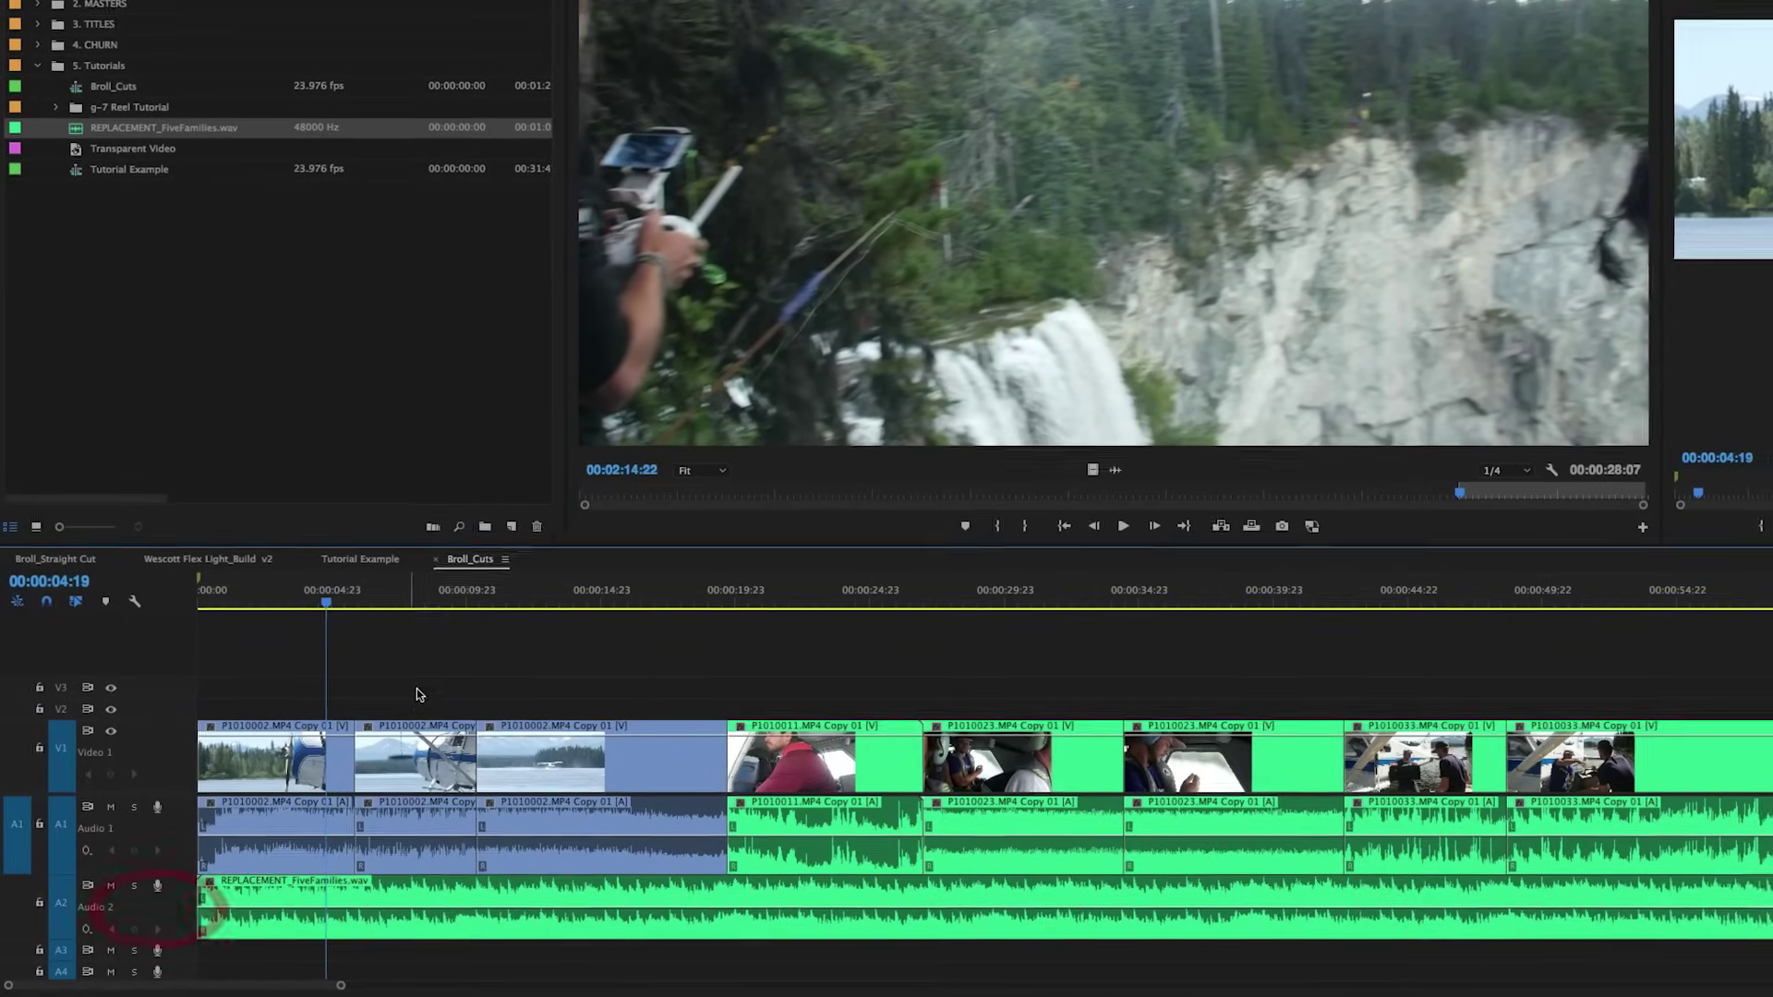
{"action": "left_click", "coordinate": [364, 706]}
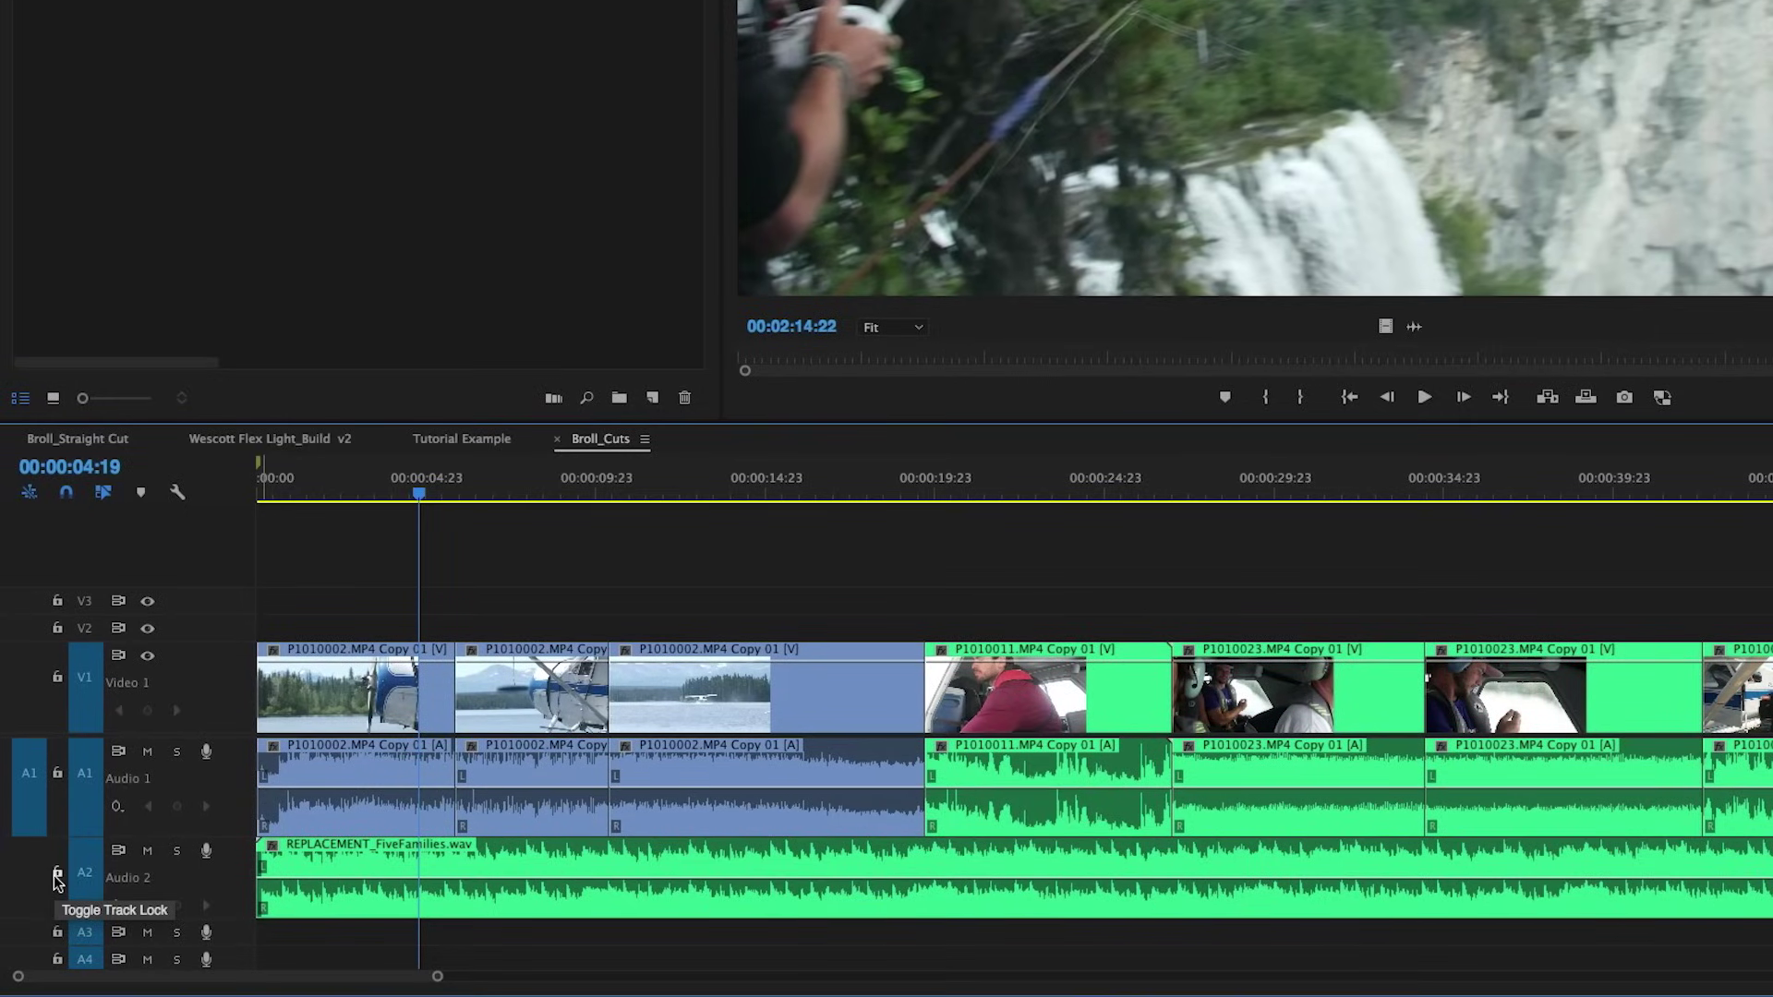
Step: Cut every targeted track at 00:00:14:14
{"action": "key", "text": "backslash"}
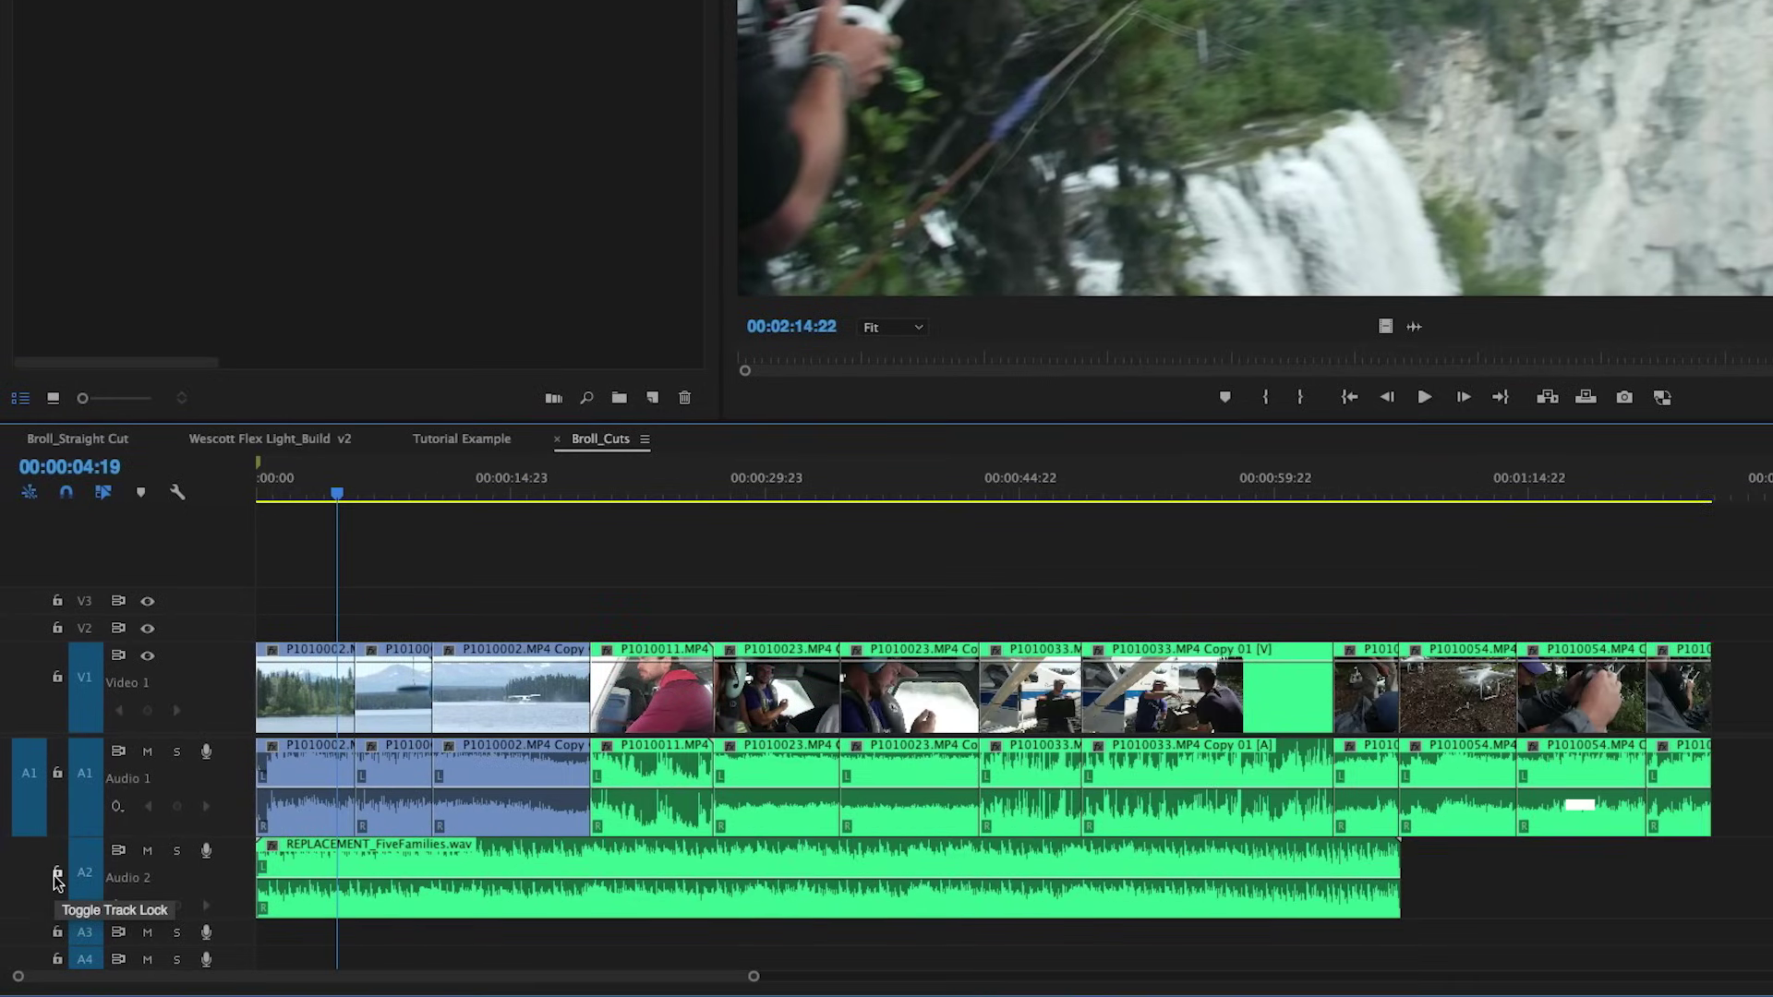
{"action": "left_click", "coordinate": [505, 484]}
{"action": "left_click", "coordinate": [591, 595]}
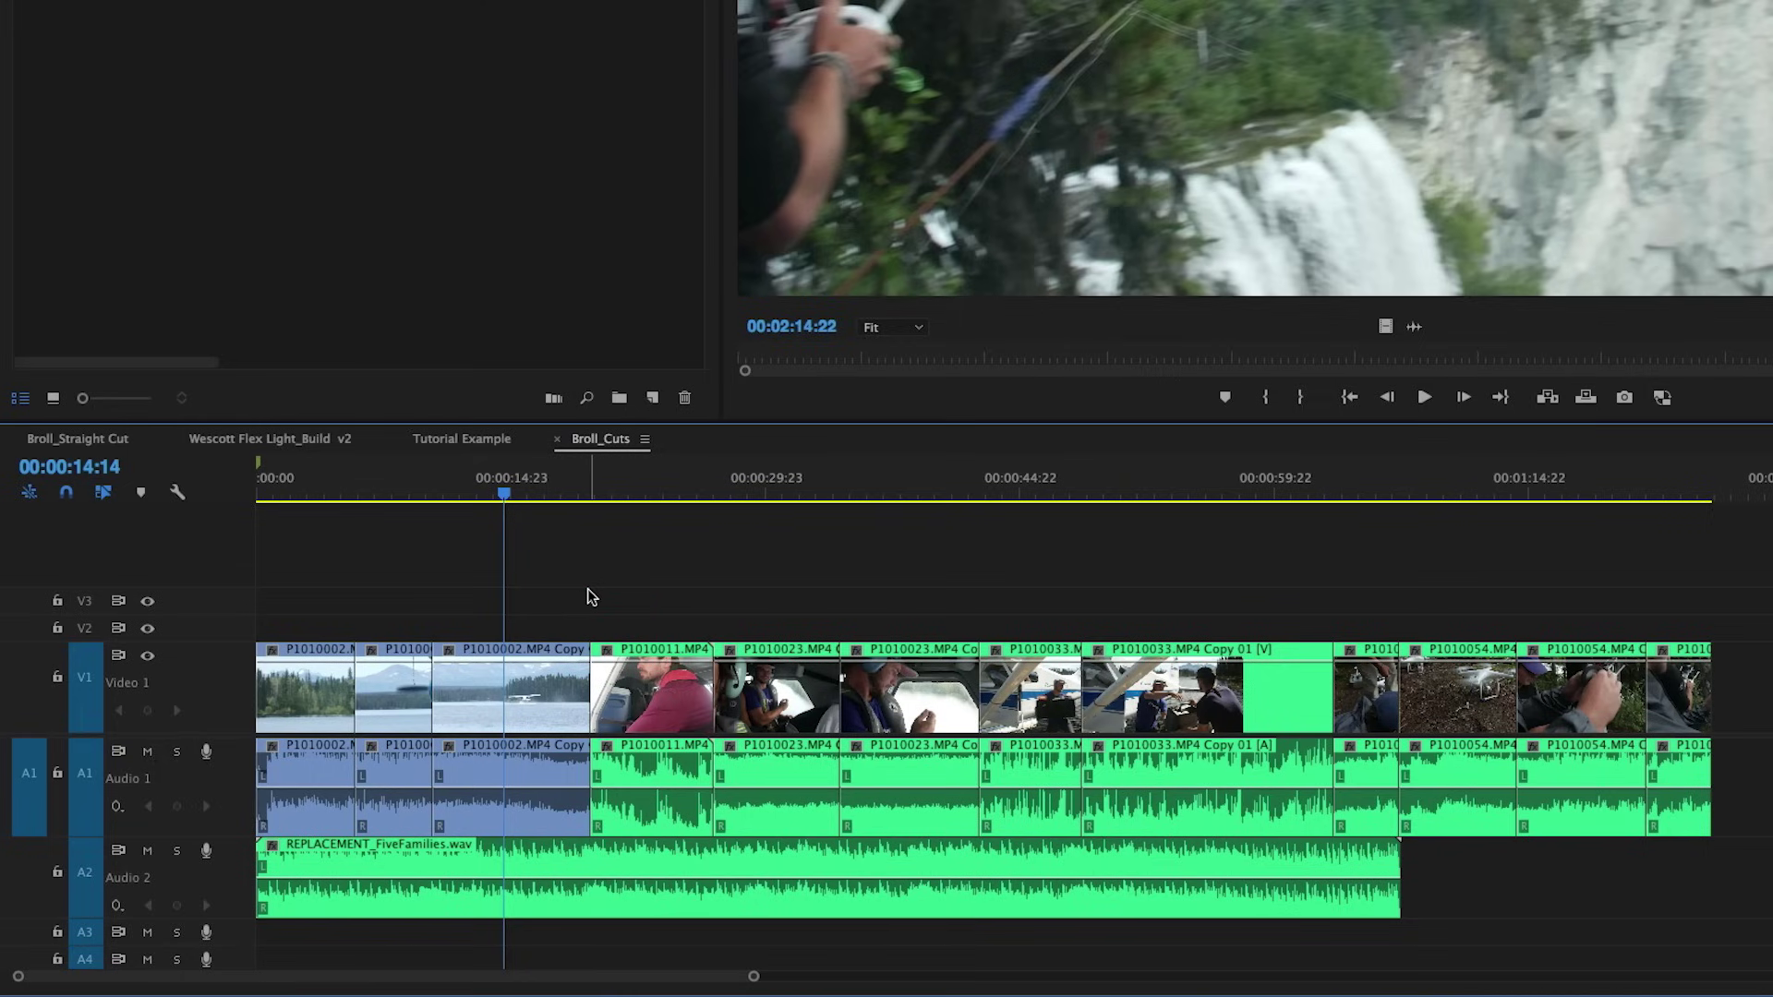
{"action": "key", "text": "s"}
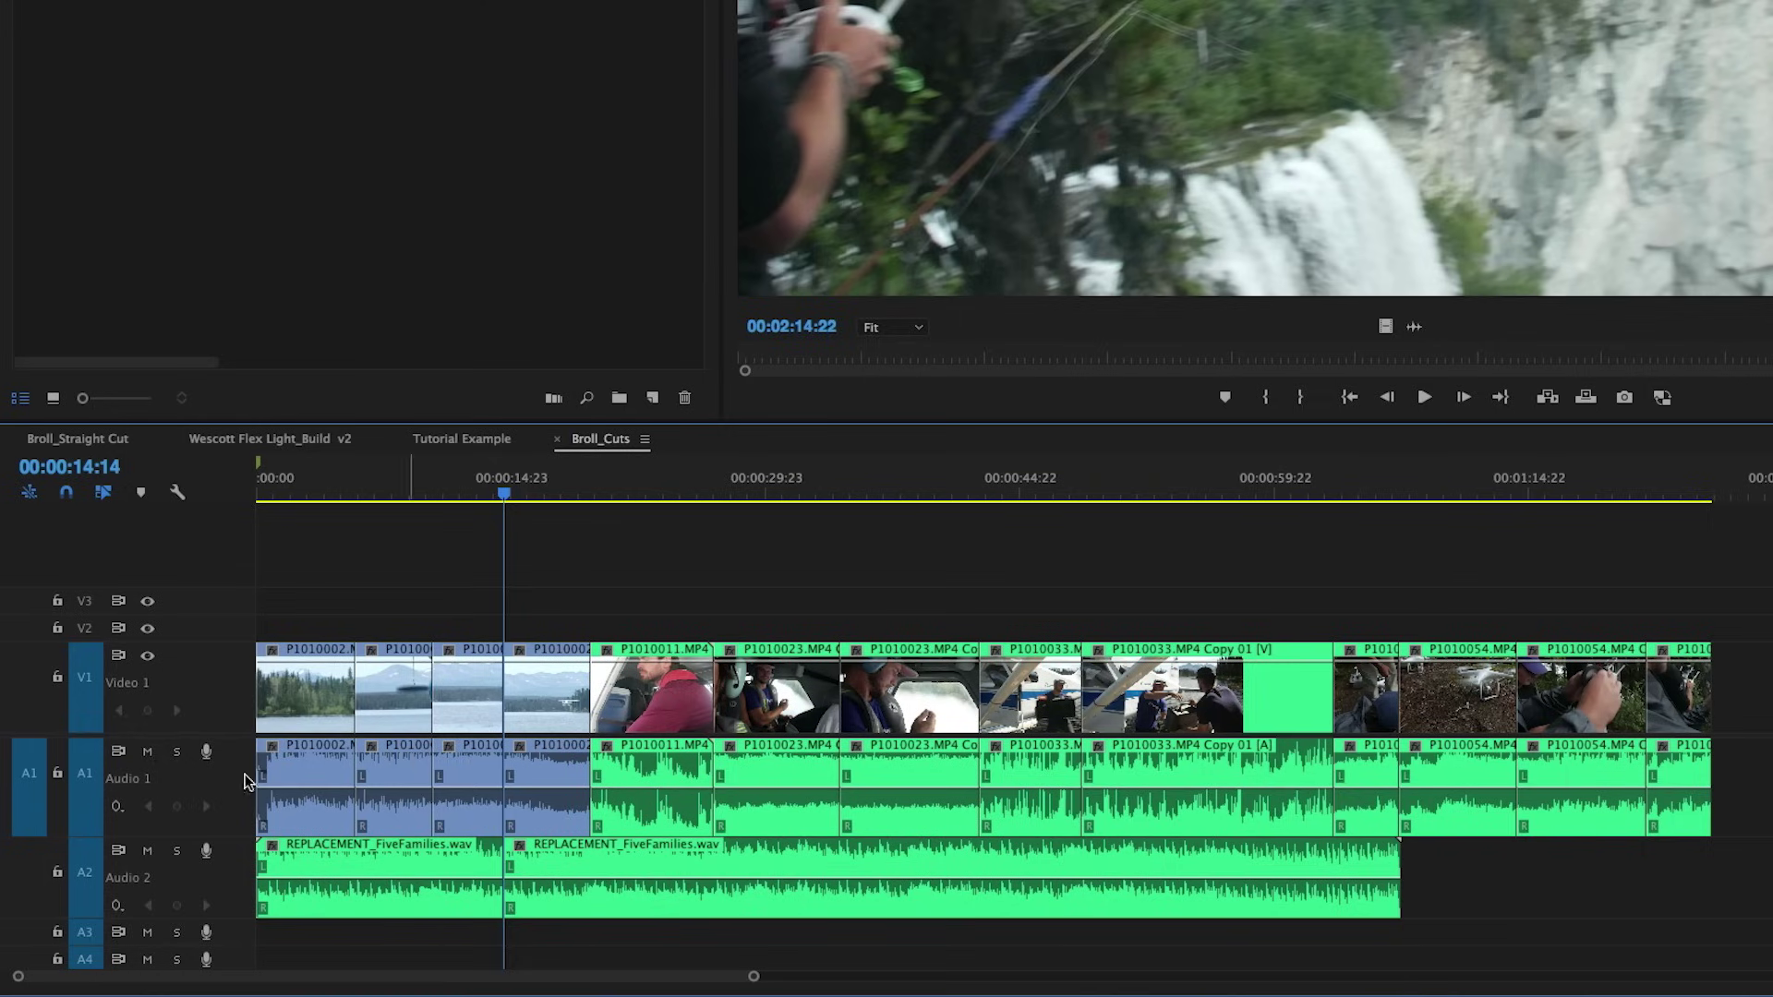
Step: Undo the 00:00:14:14 cuts on the music track and on Video 1 and Audio 1
{"action": "left_click", "coordinate": [84, 696]}
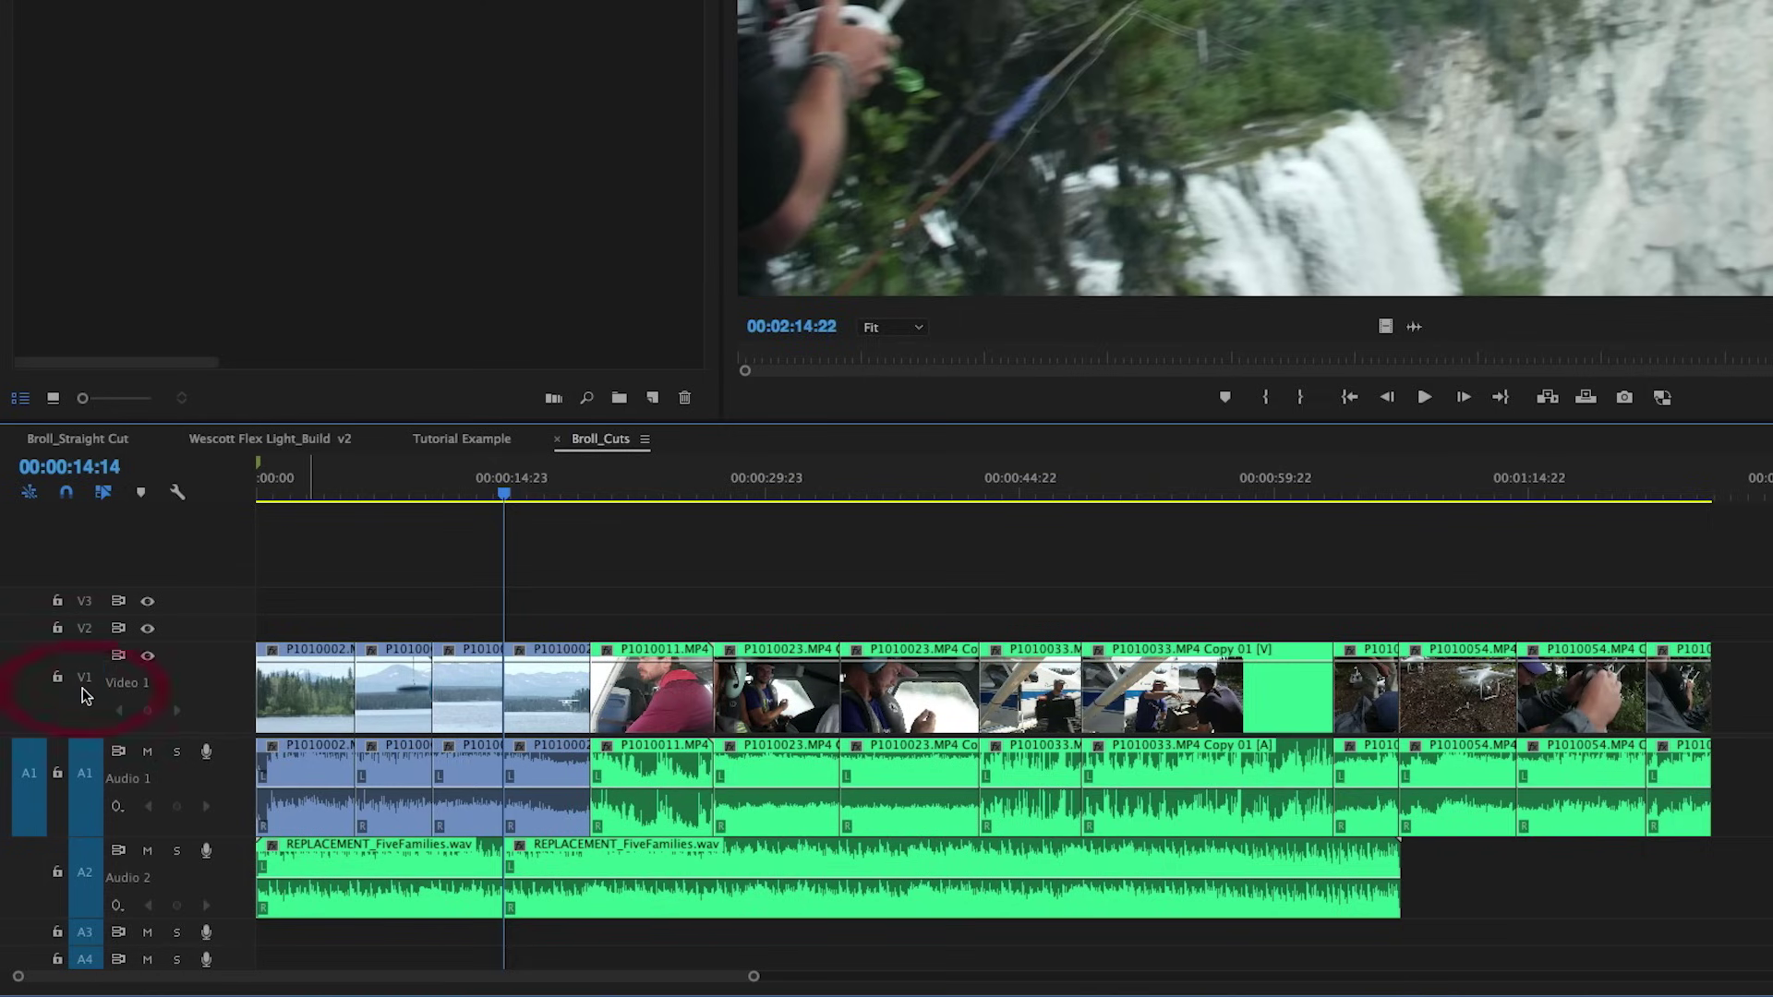
{"action": "left_click", "coordinate": [84, 696]}
{"action": "left_click", "coordinate": [81, 876]}
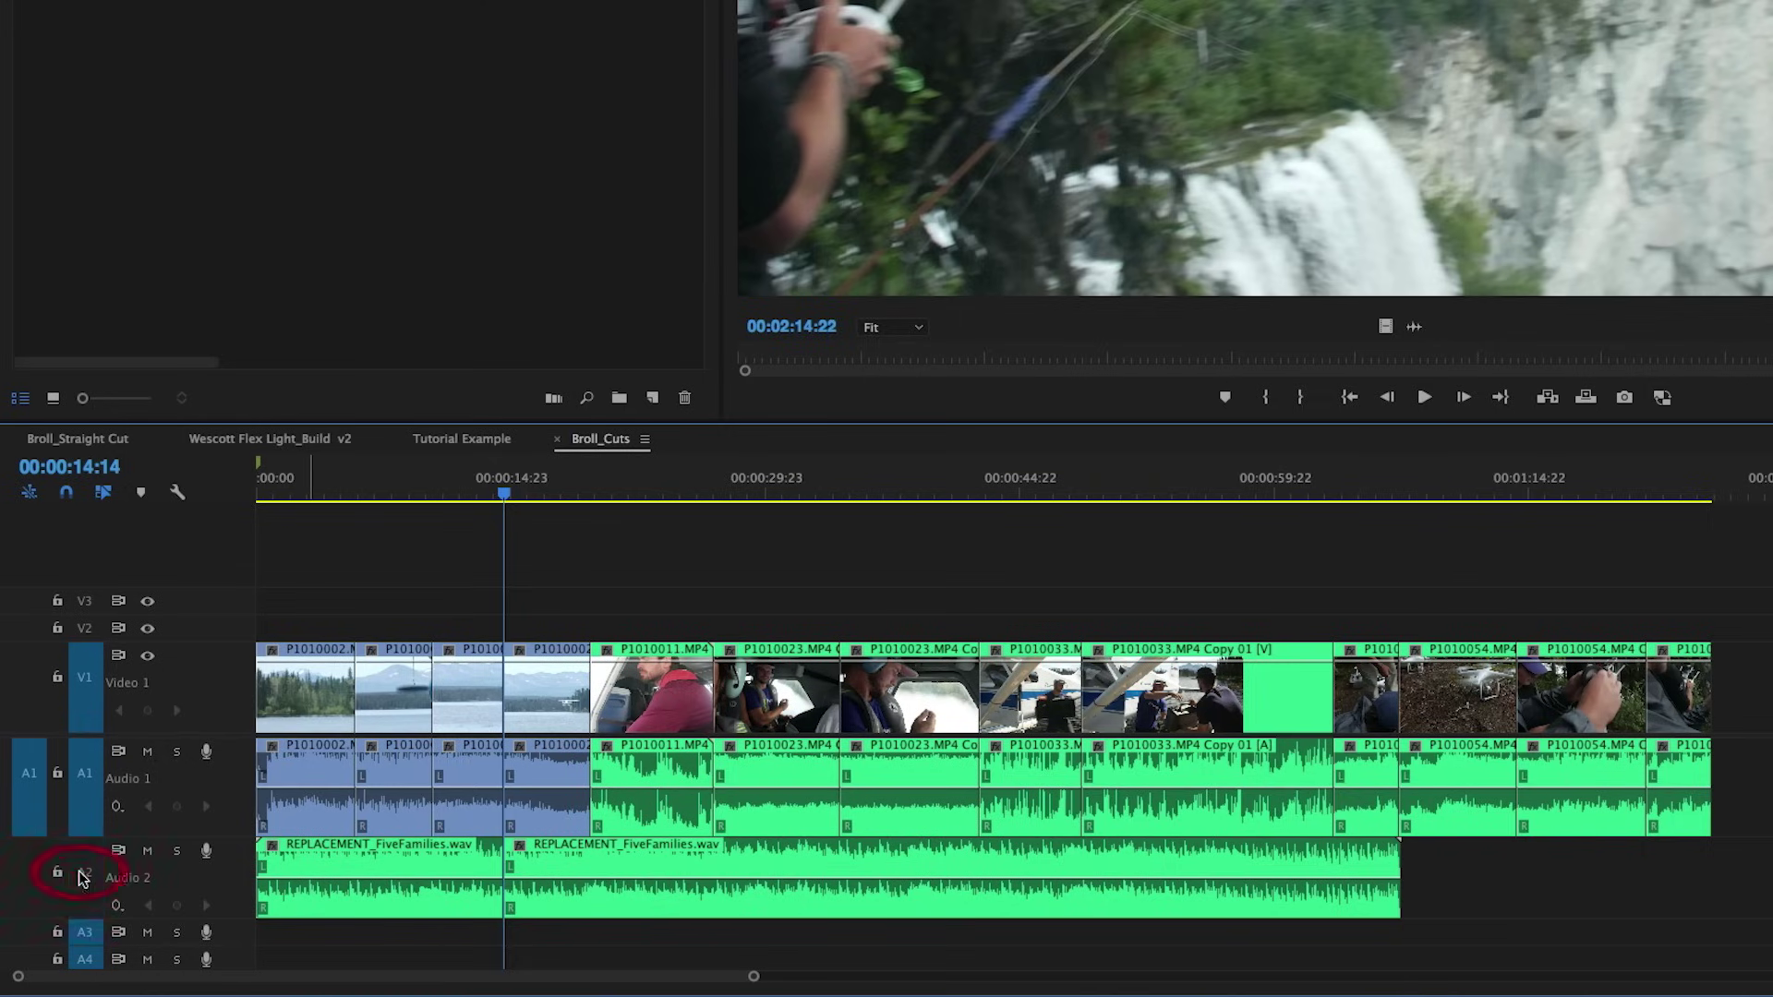
{"action": "key", "text": "super"}
{"action": "key", "text": "super+z"}
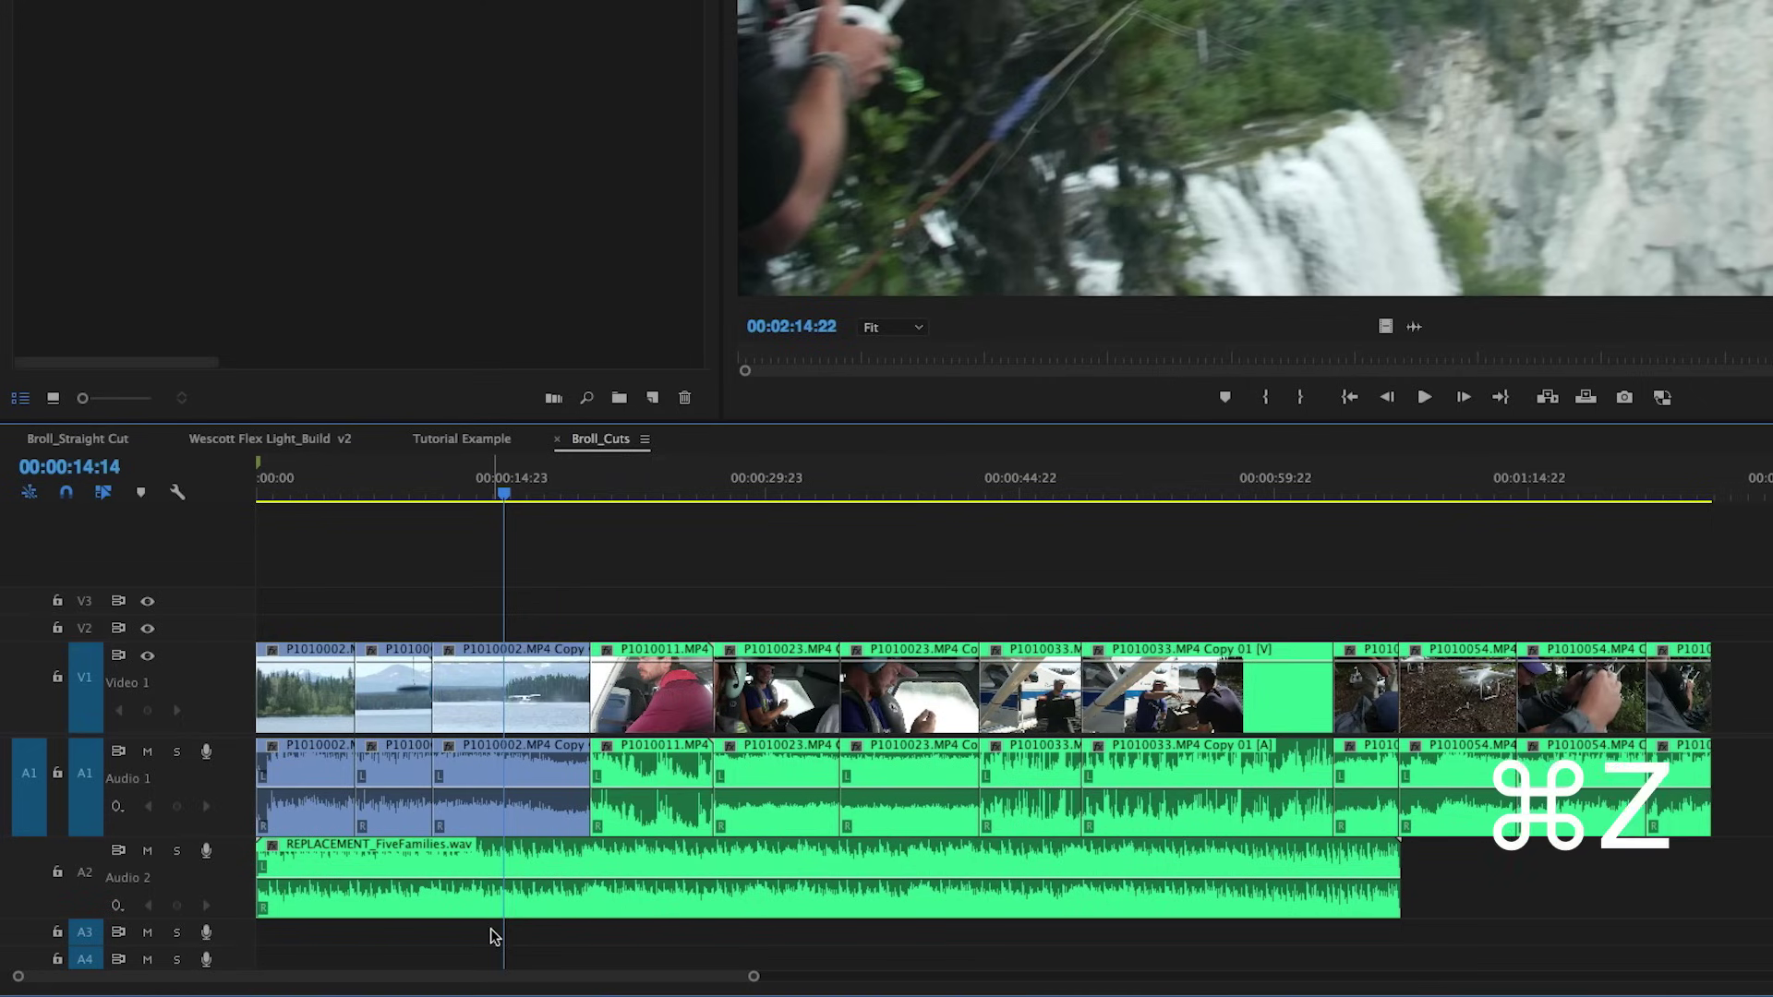
{"action": "key", "text": "super+s"}
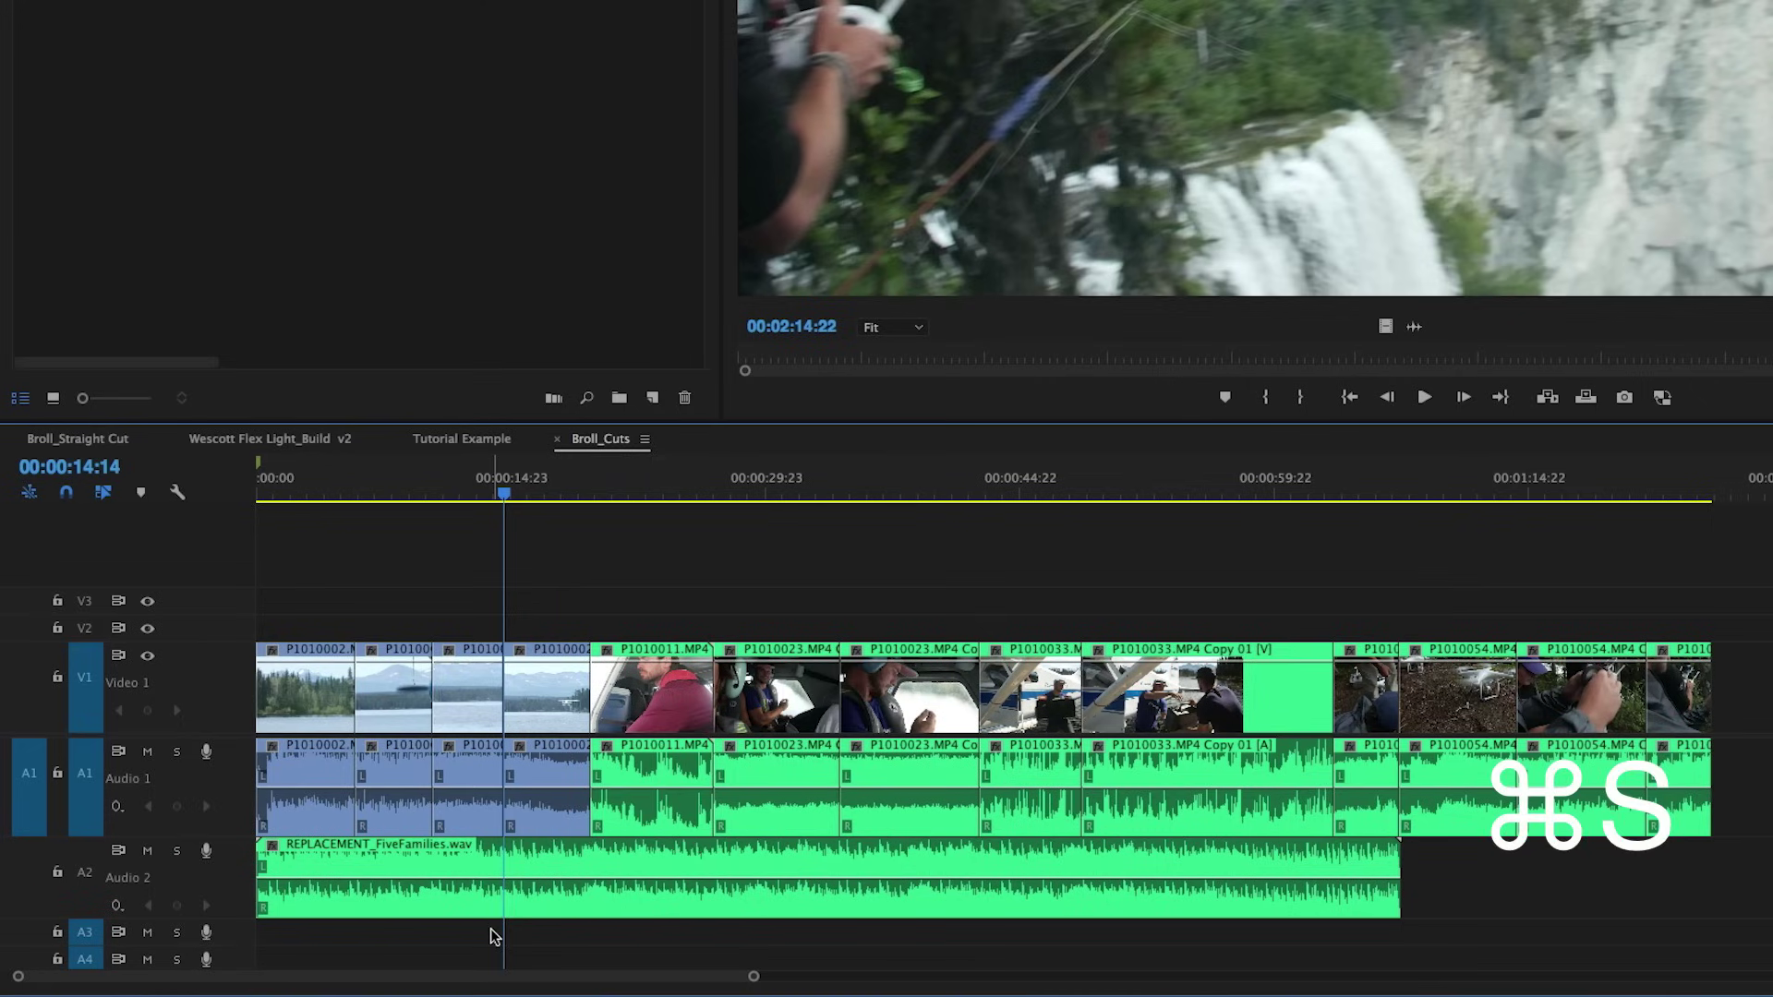
{"action": "key", "text": "super+z"}
Step: Re-target and lock the Audio 2 music track, and return the playhead to 00:00:14:17
{"action": "left_click", "coordinate": [100, 884]}
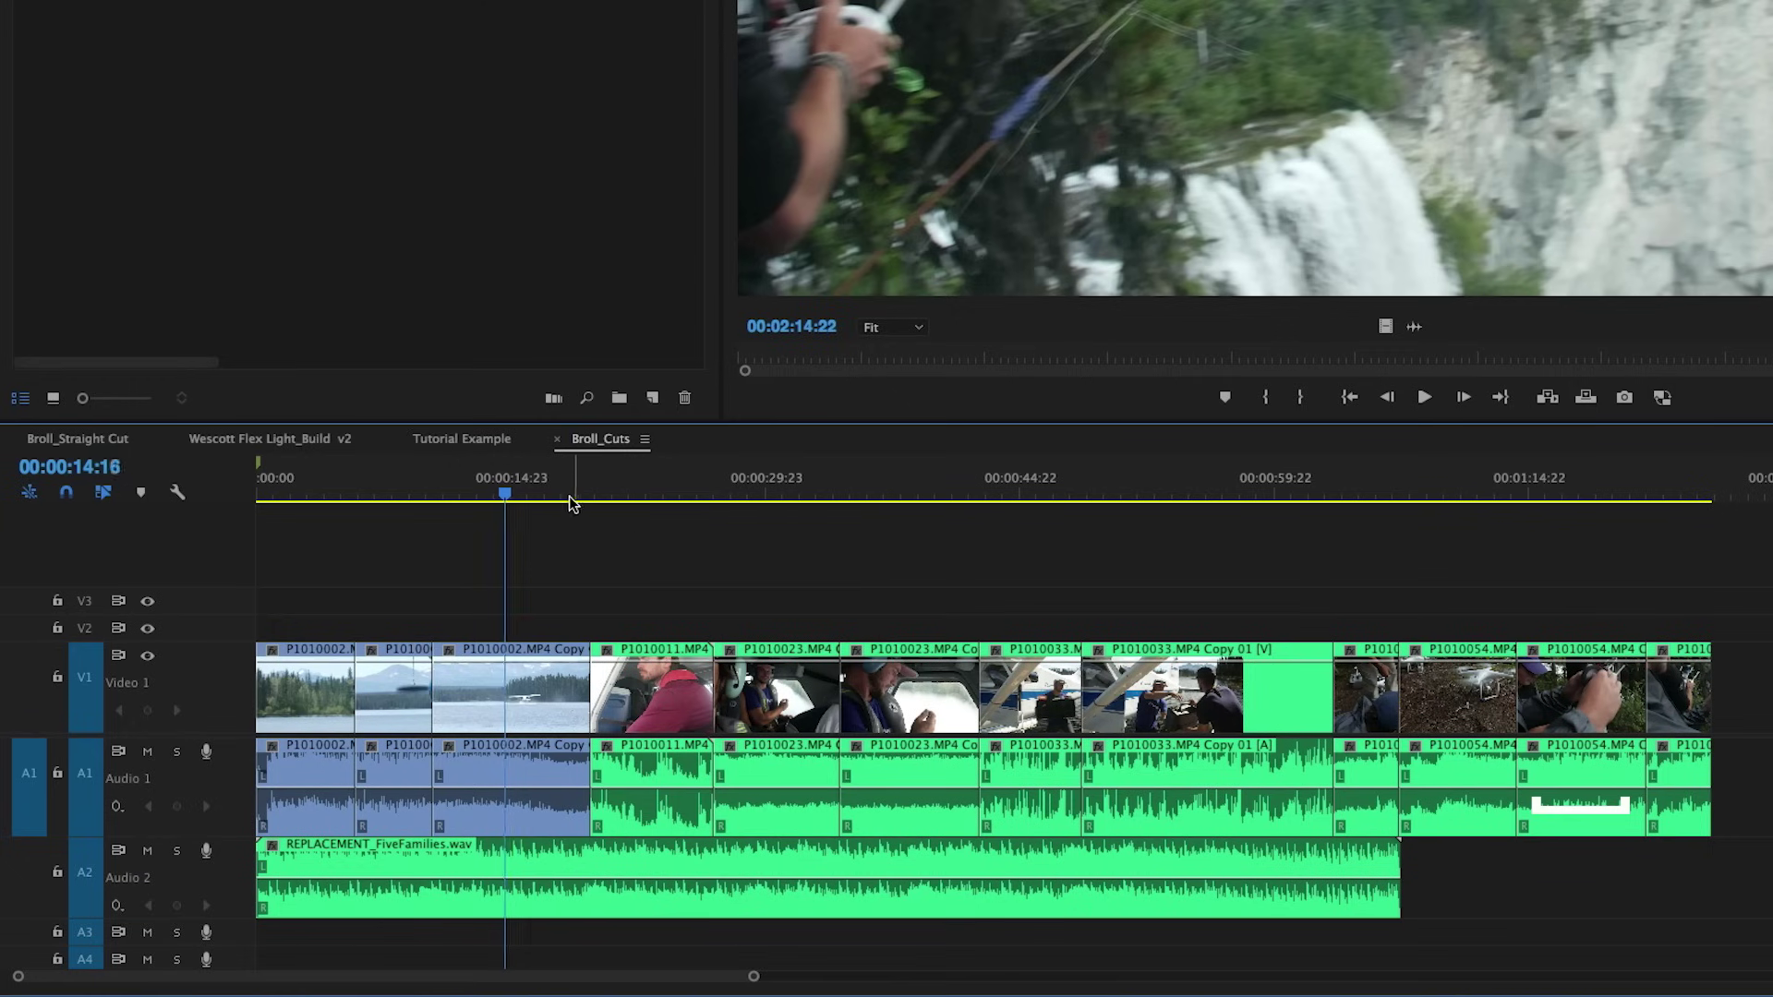
{"action": "left_click", "coordinate": [510, 497]}
{"action": "key", "text": "d"}
{"action": "left_click", "coordinate": [58, 870]}
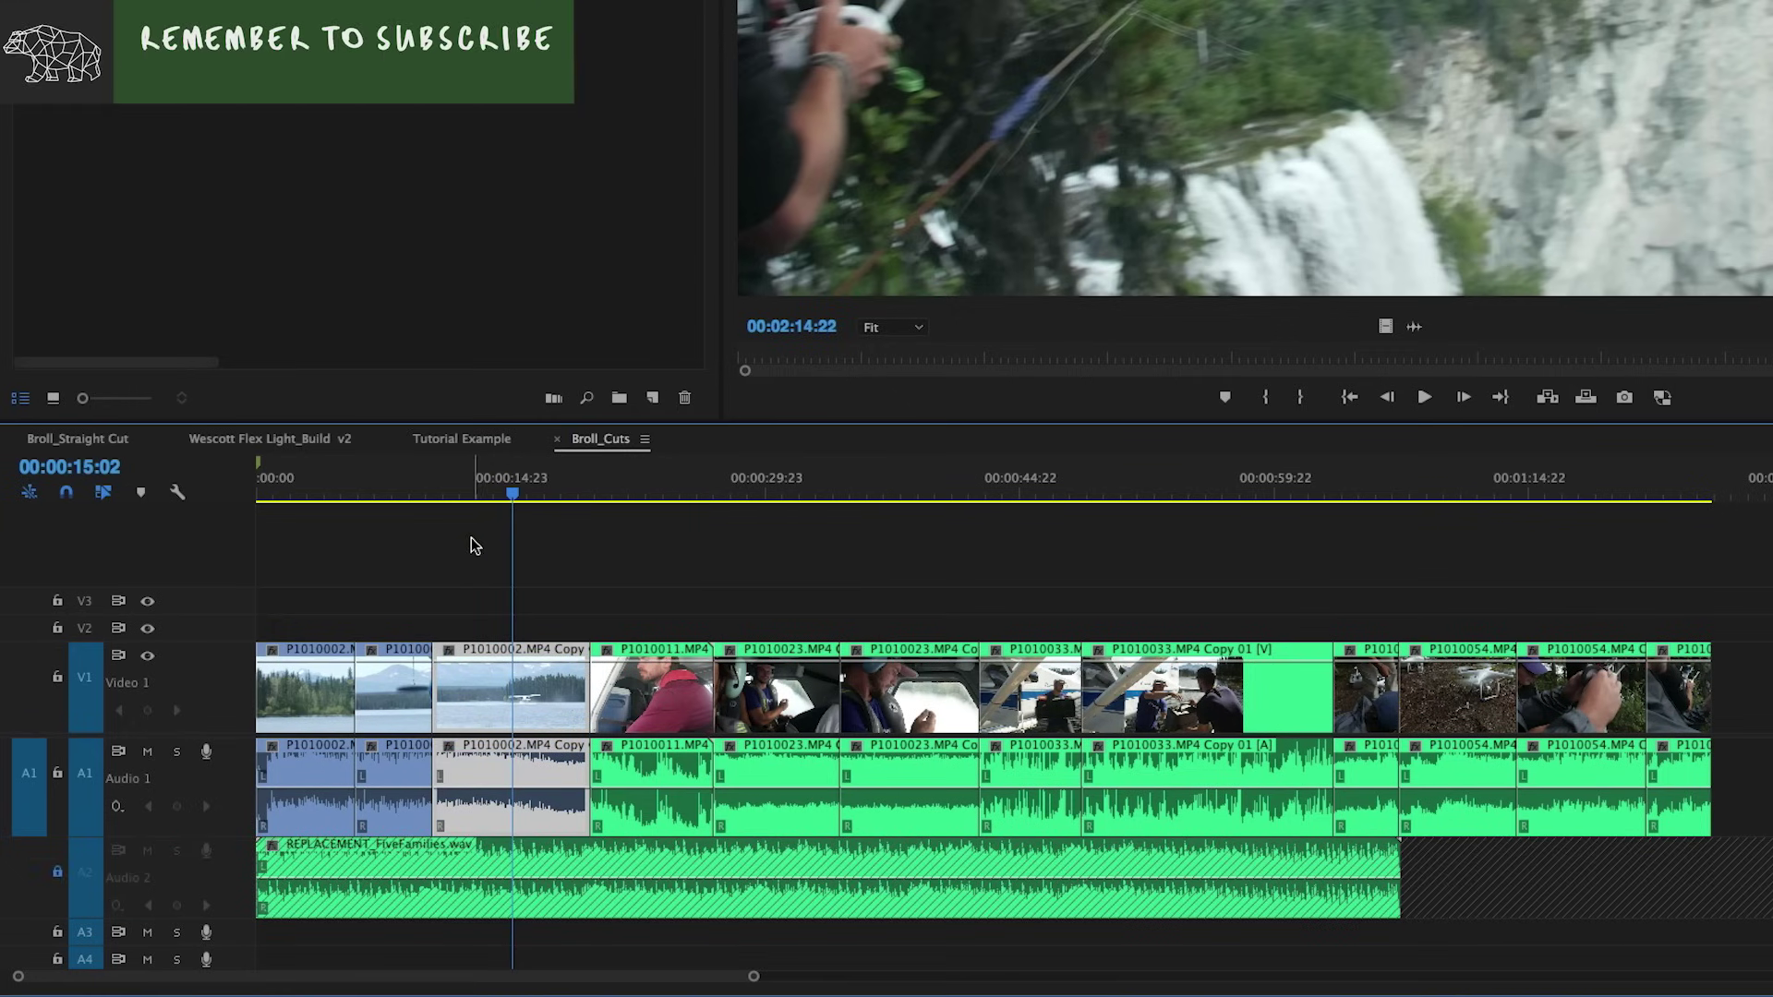
{"action": "scroll", "coordinate": [384, 546], "scroll_direction": "down", "scroll_amount": 3}
{"action": "scroll", "coordinate": [415, 561], "scroll_direction": "up", "scroll_amount": 3}
{"action": "left_click_drag", "start_coordinate": [330, 482], "coordinate": [507, 480]}
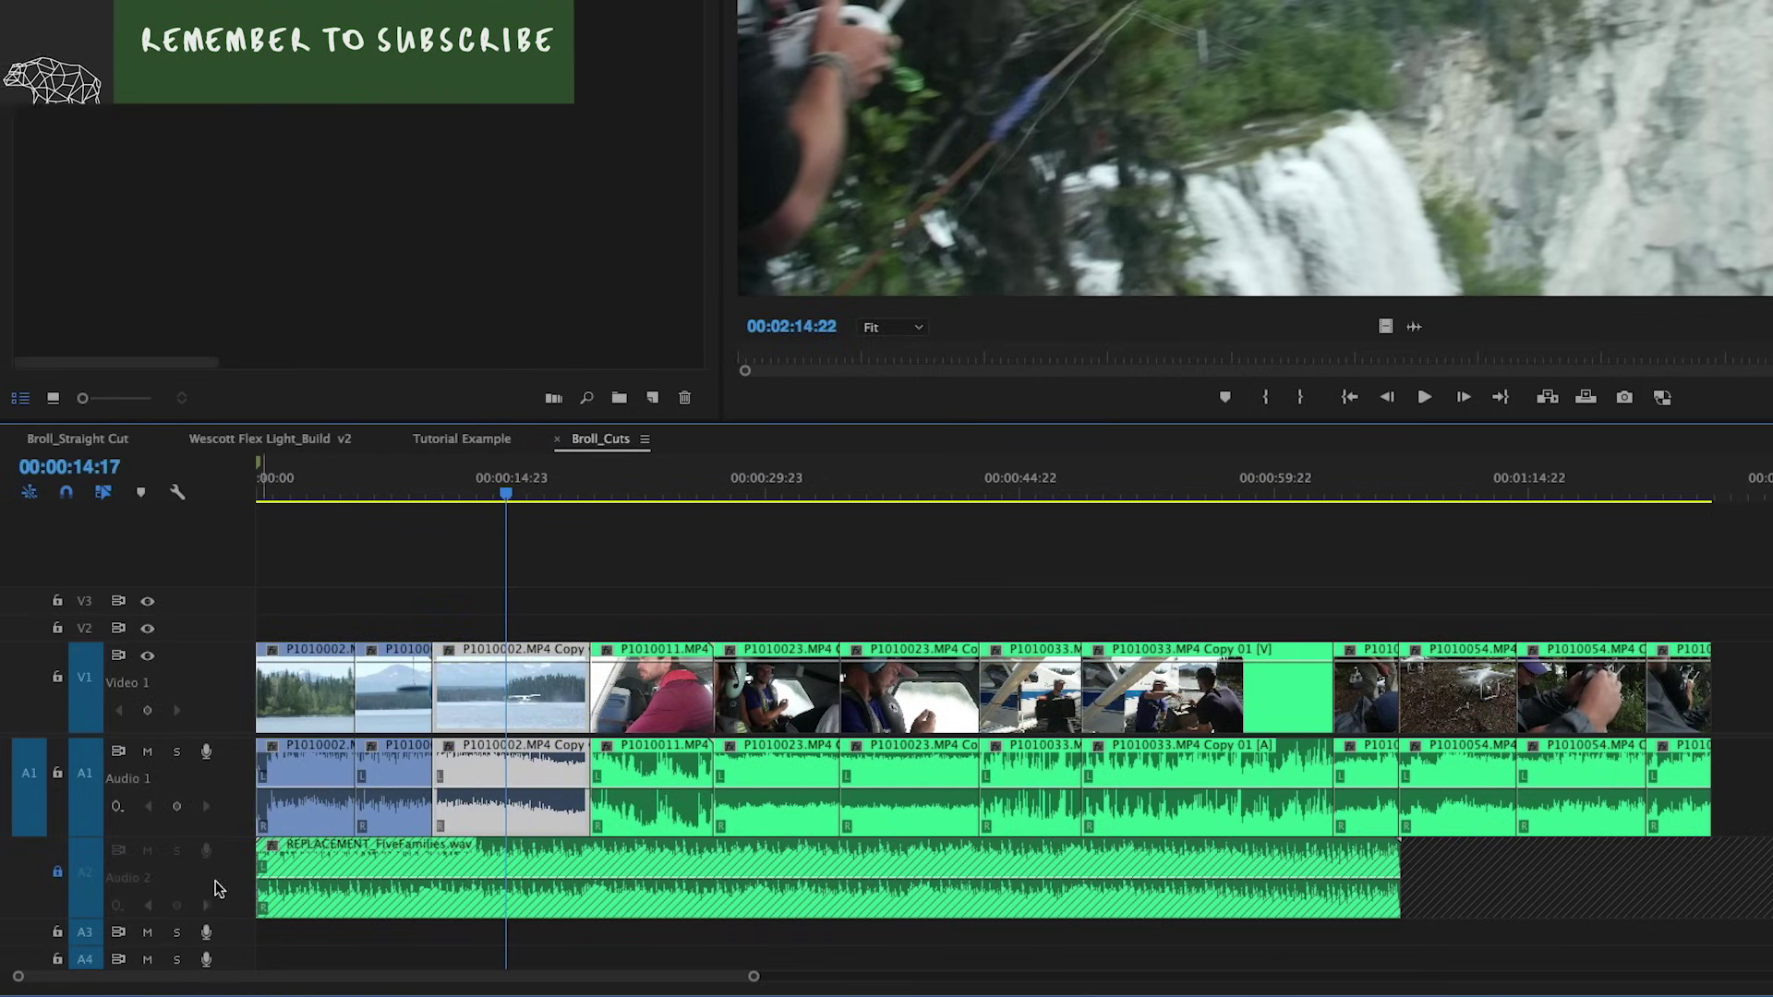
Step: With Audio 2 still locked, play Broll_Cuts from the start and stop at 00:00:05:00
{"action": "left_click", "coordinate": [57, 871]}
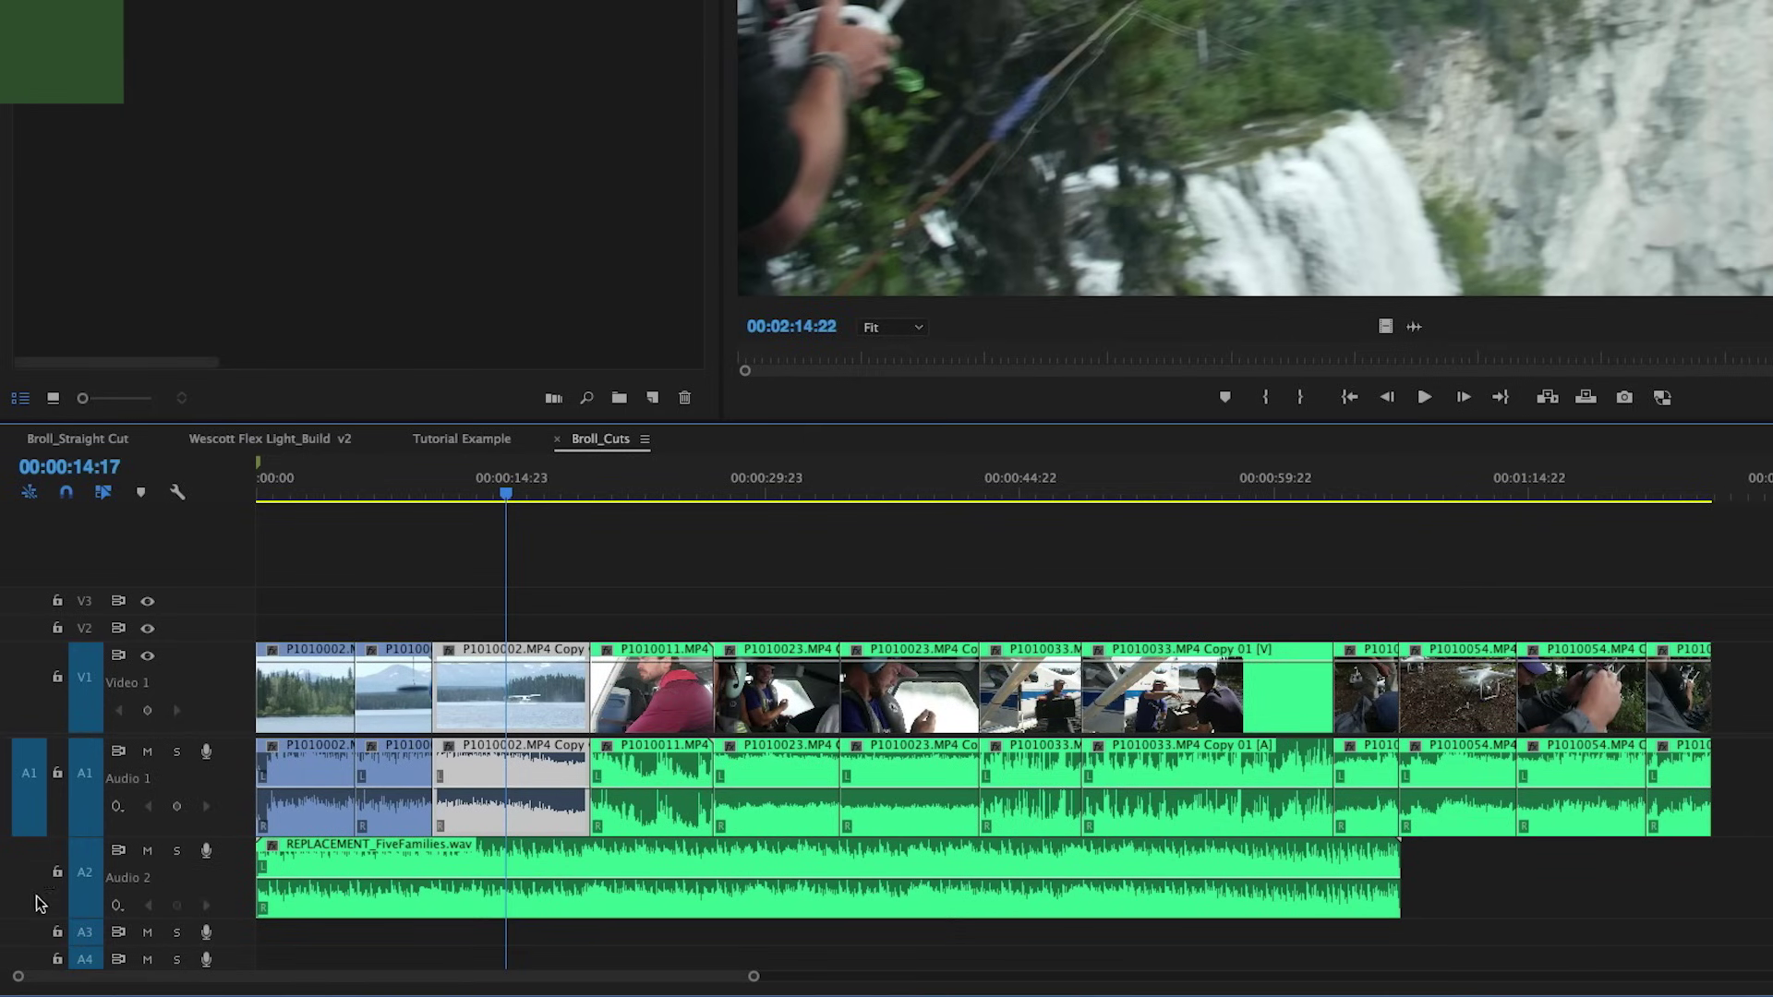
{"action": "left_click", "coordinate": [58, 870]}
{"action": "key", "text": "Home"}
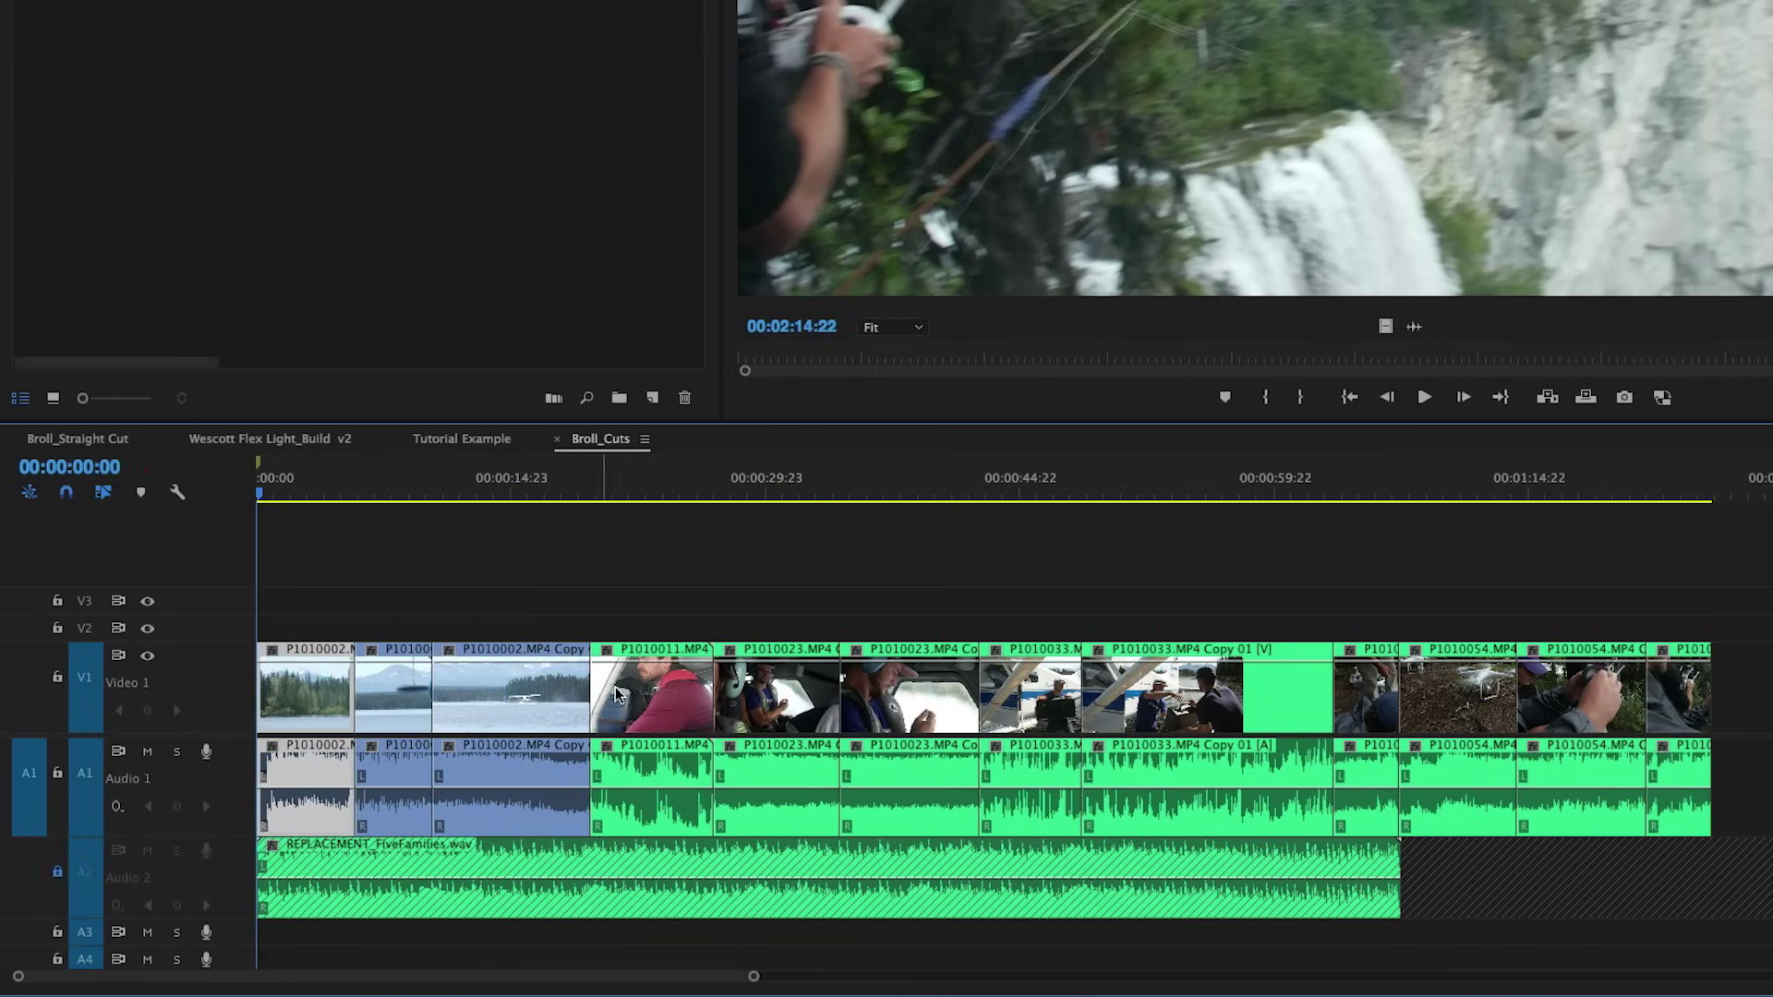
{"action": "key", "text": "space"}
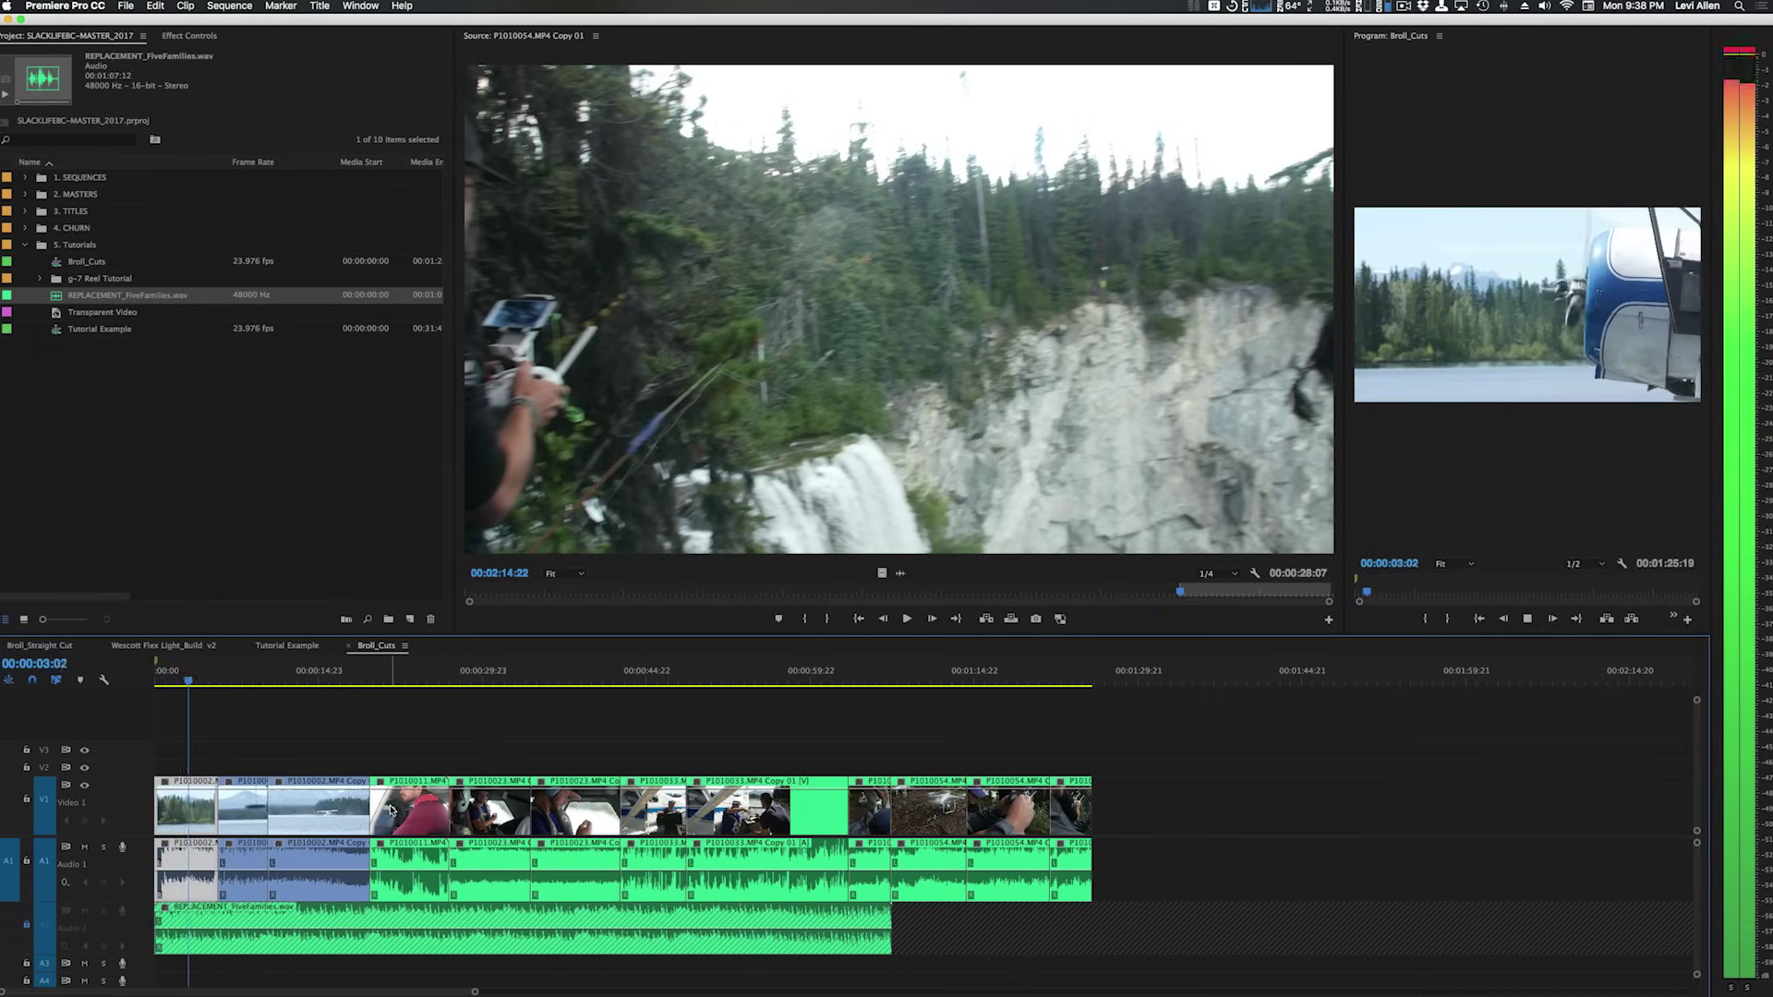
{"action": "key", "text": "space"}
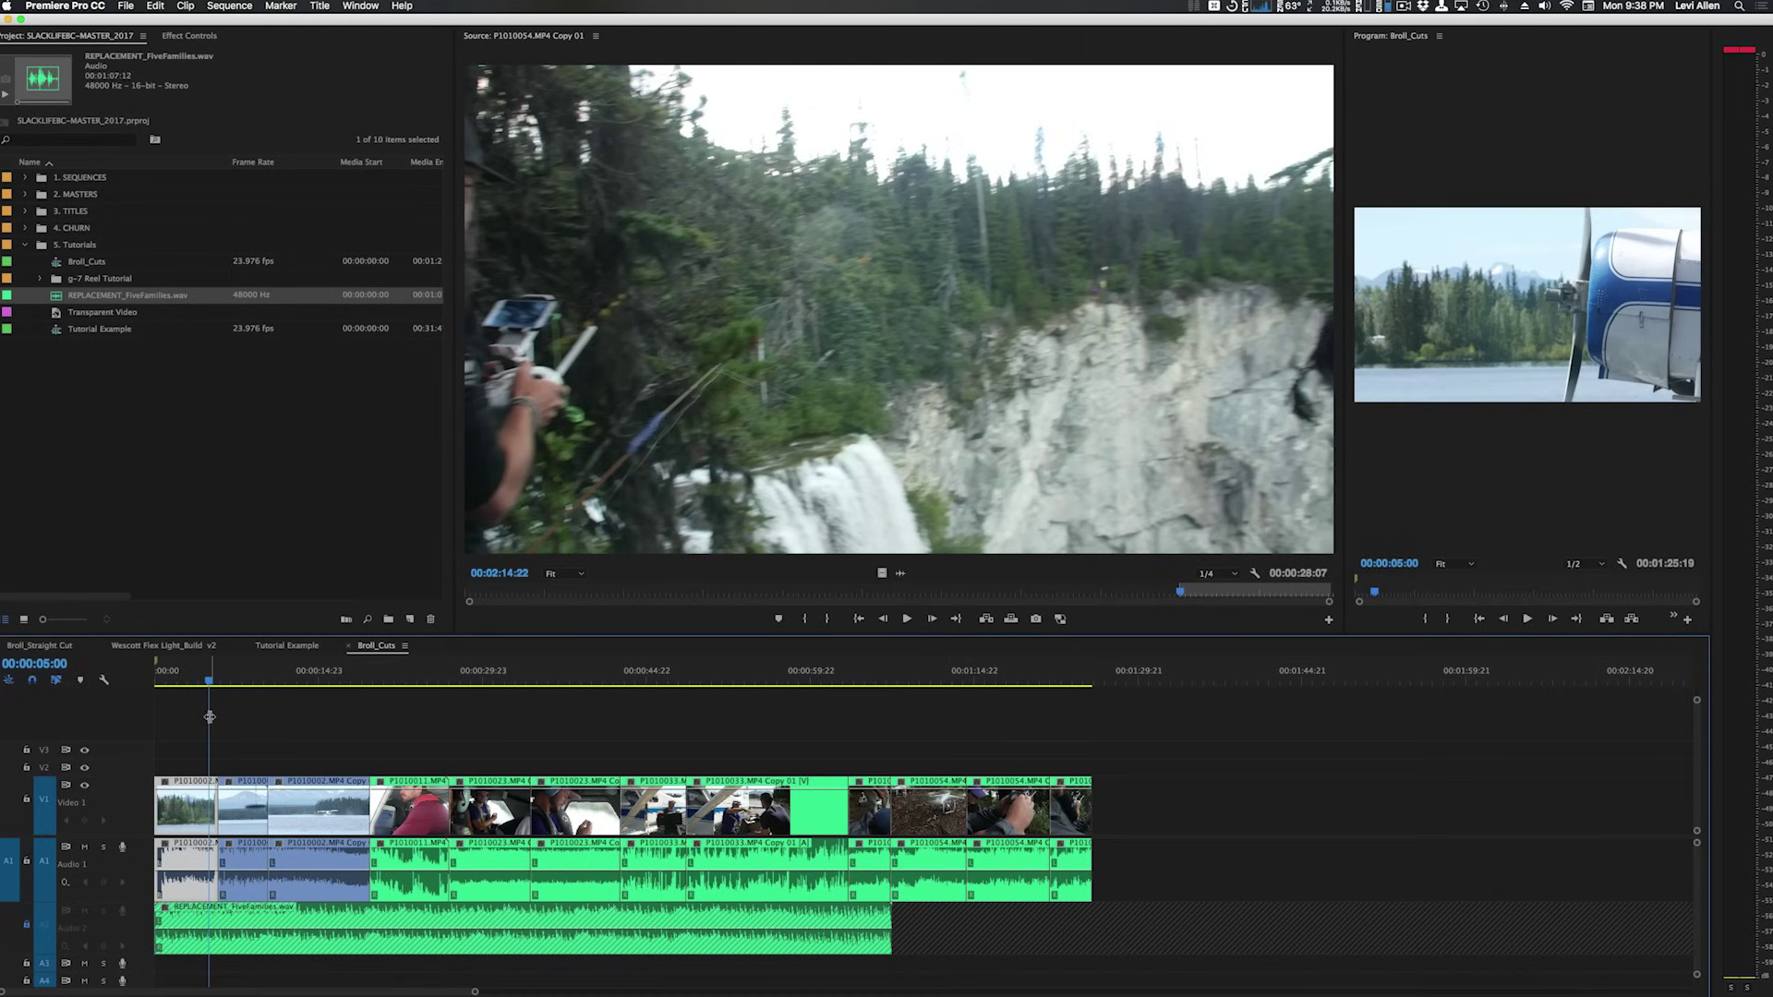
Step: Ripple-trim the first clip to end at 00:00:05:00 and check the cut frame by frame
{"action": "key", "text": "w"}
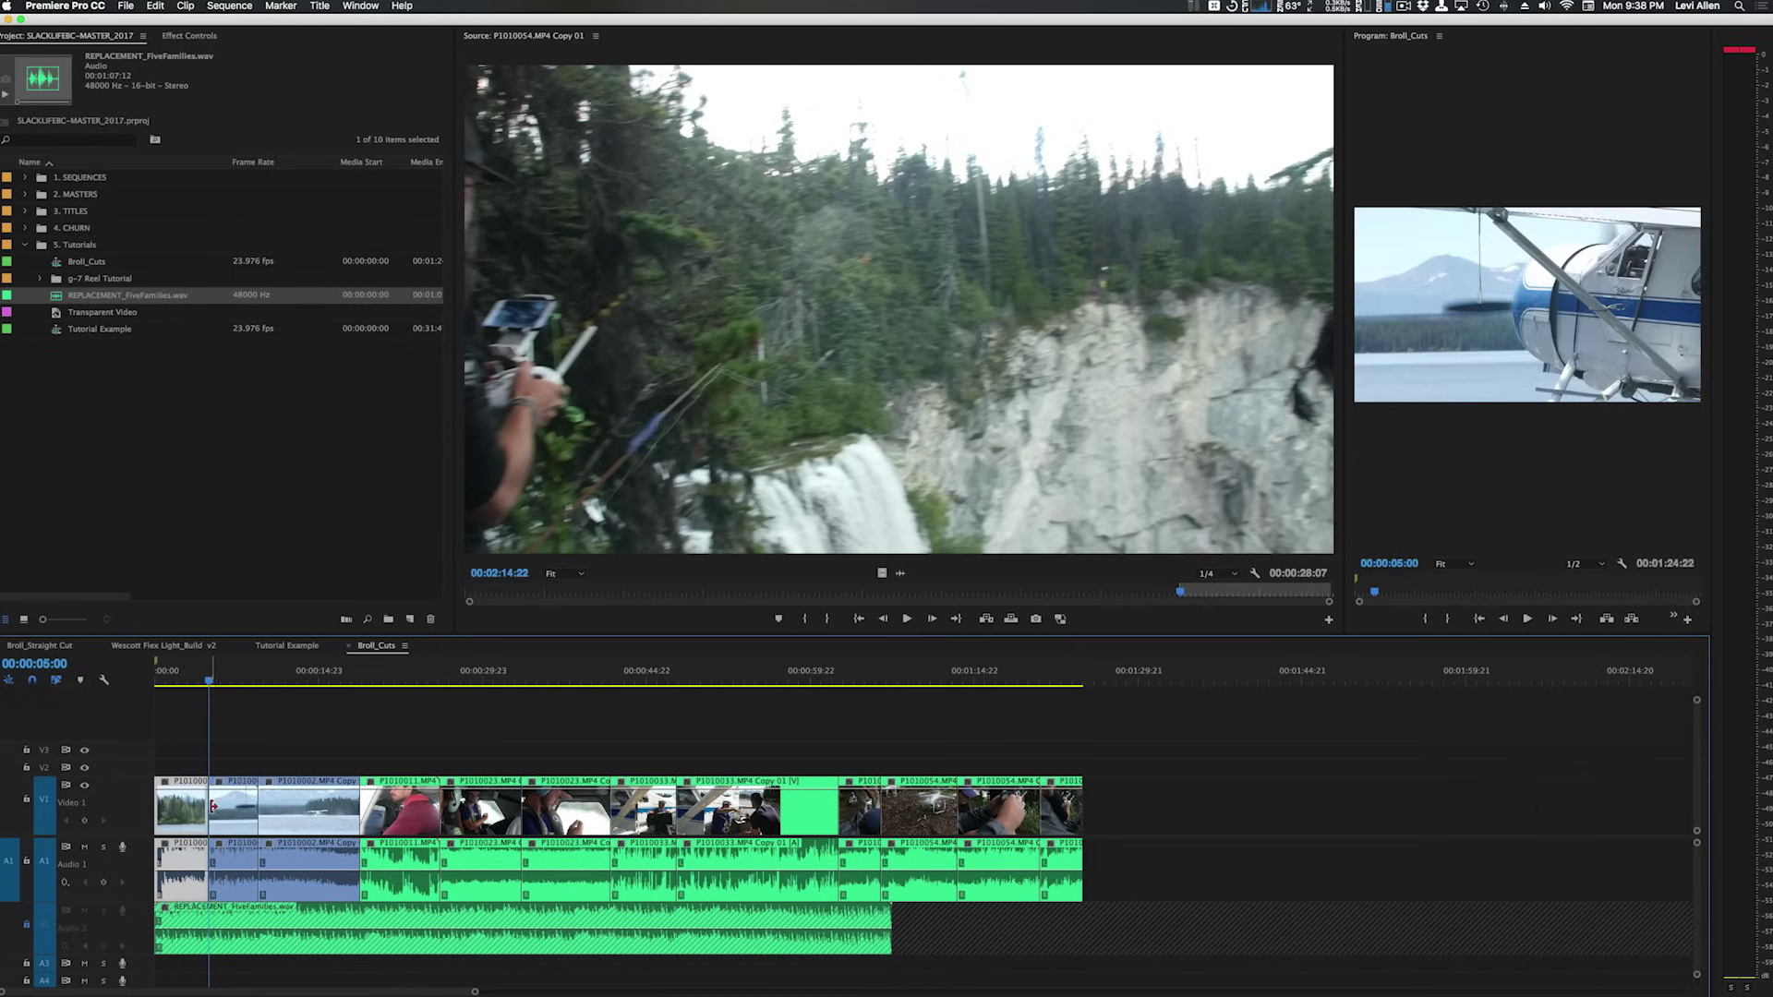
{"action": "key", "text": "backslash"}
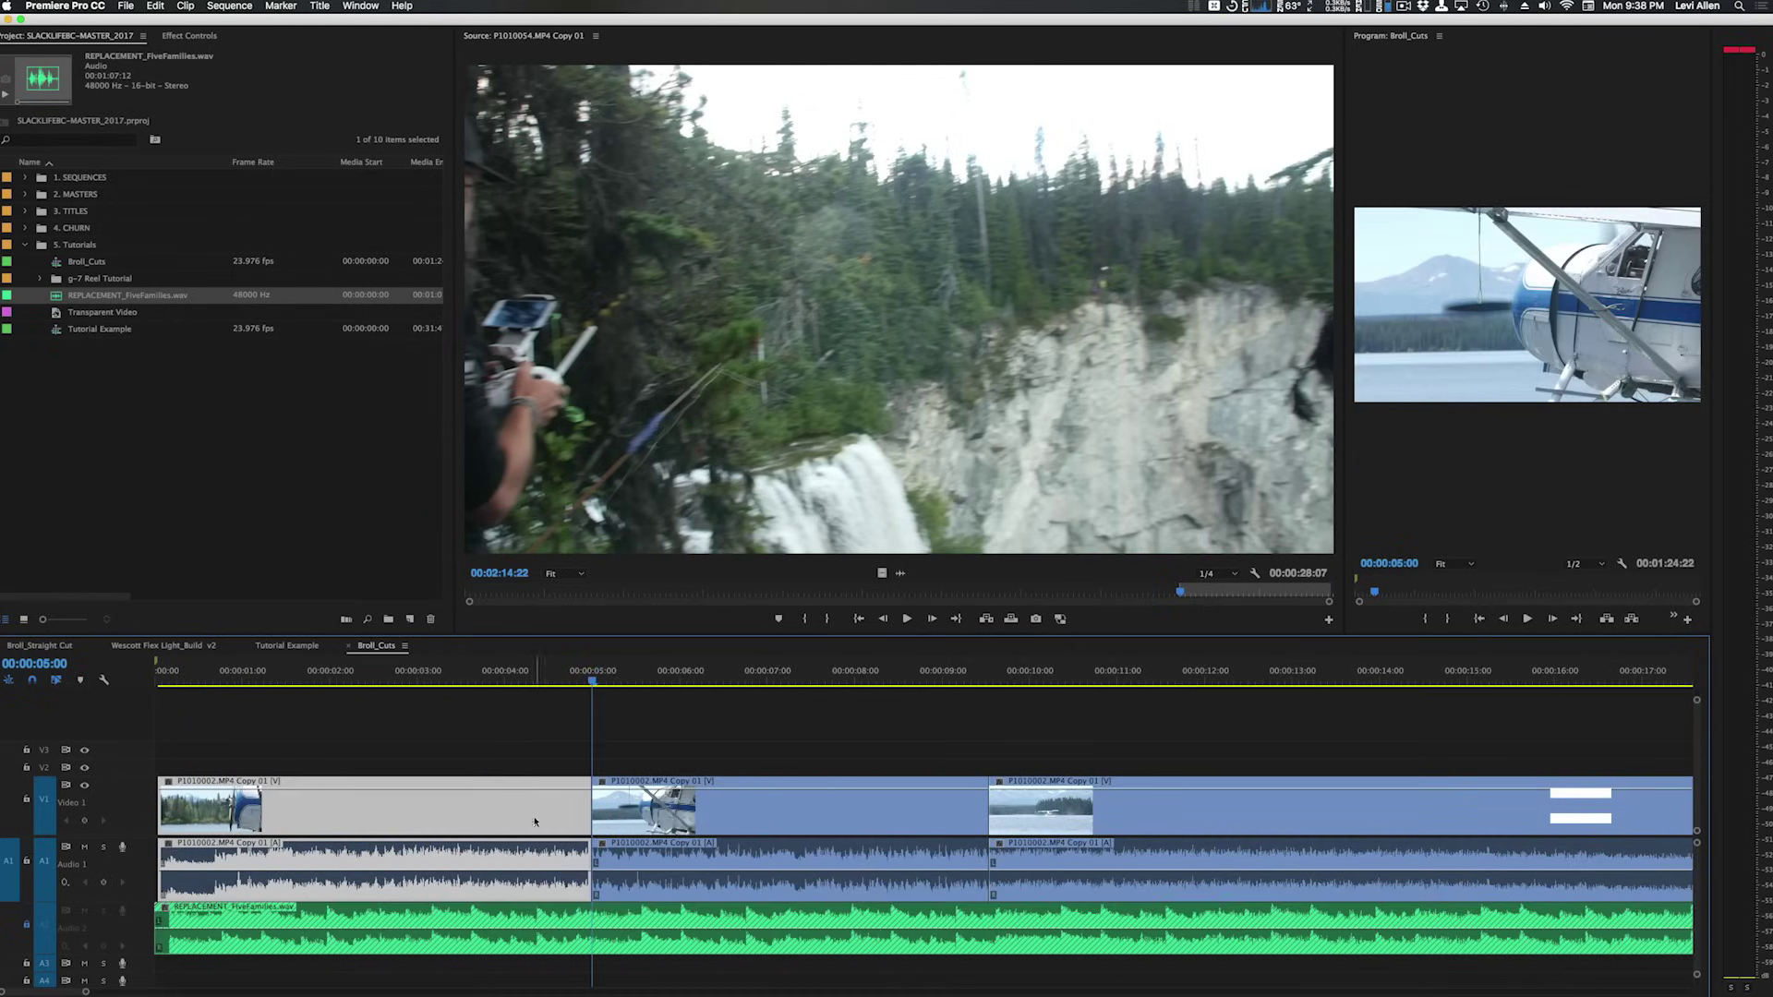
{"action": "left_click", "coordinate": [553, 679]}
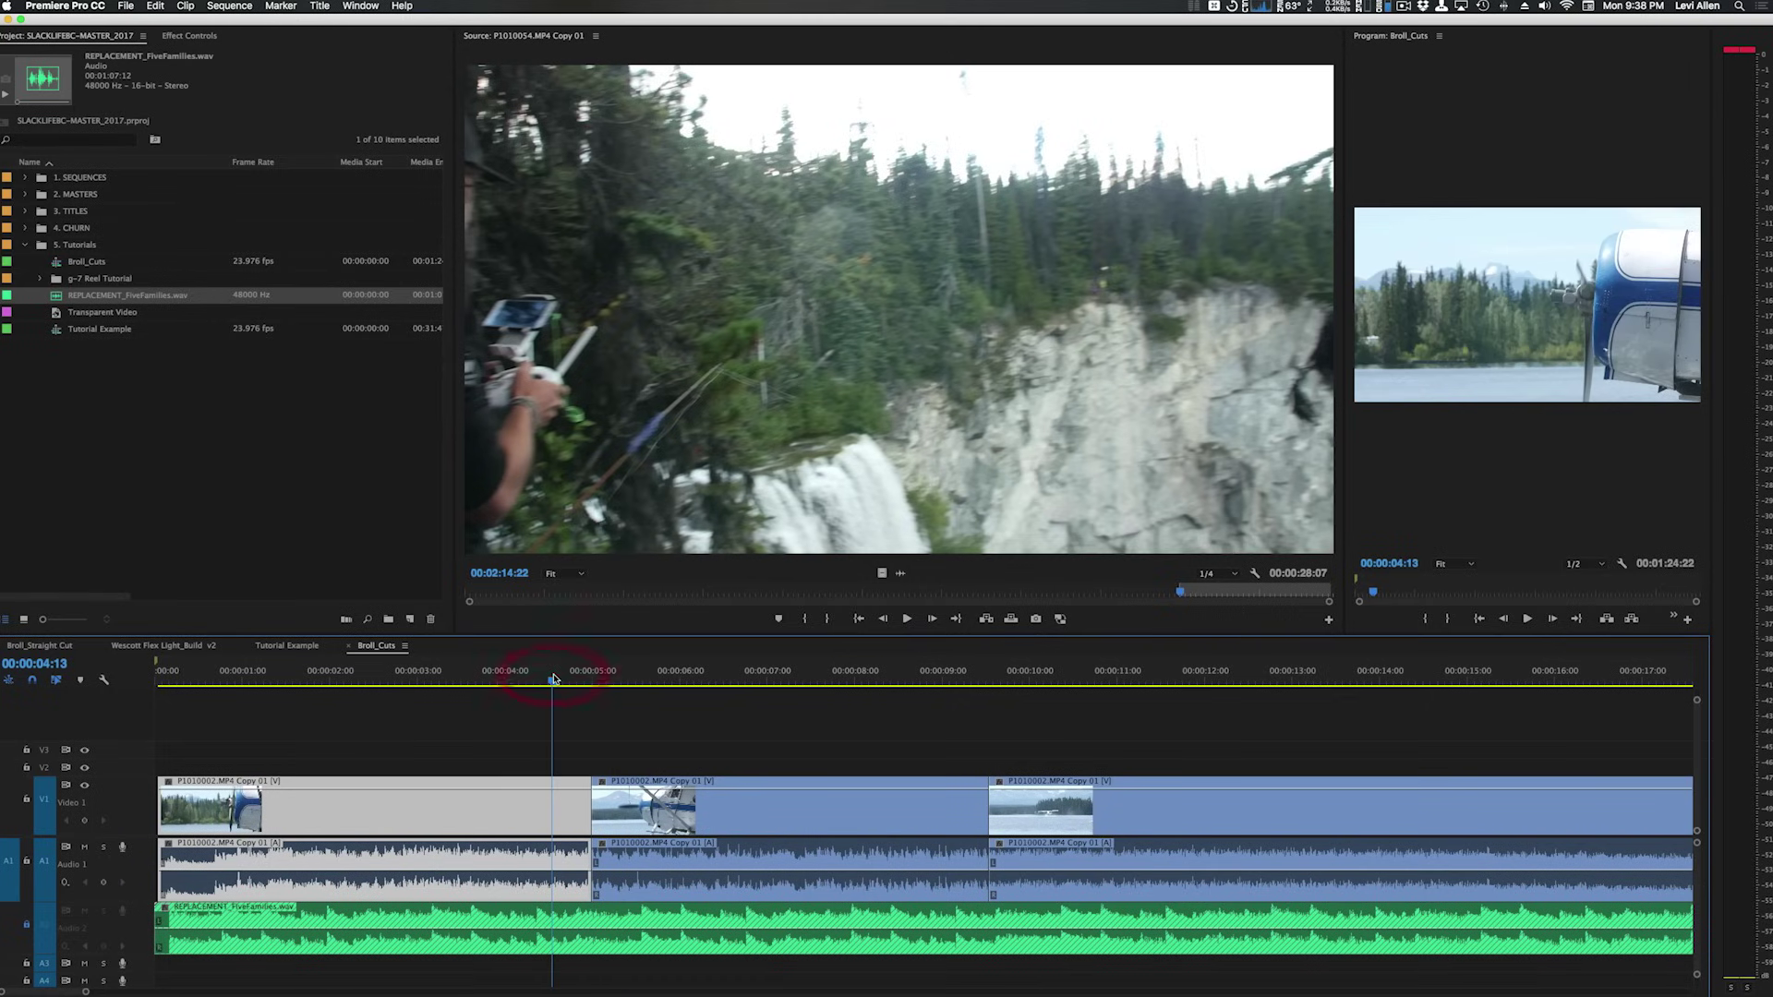
{"action": "key", "text": "Right"}
{"action": "key", "text": "Right"}
{"action": "key", "text": "Right"}
{"action": "key", "text": "Right"}
{"action": "key", "text": "Right"}
{"action": "key", "text": "Right"}
{"action": "key", "text": "Right"}
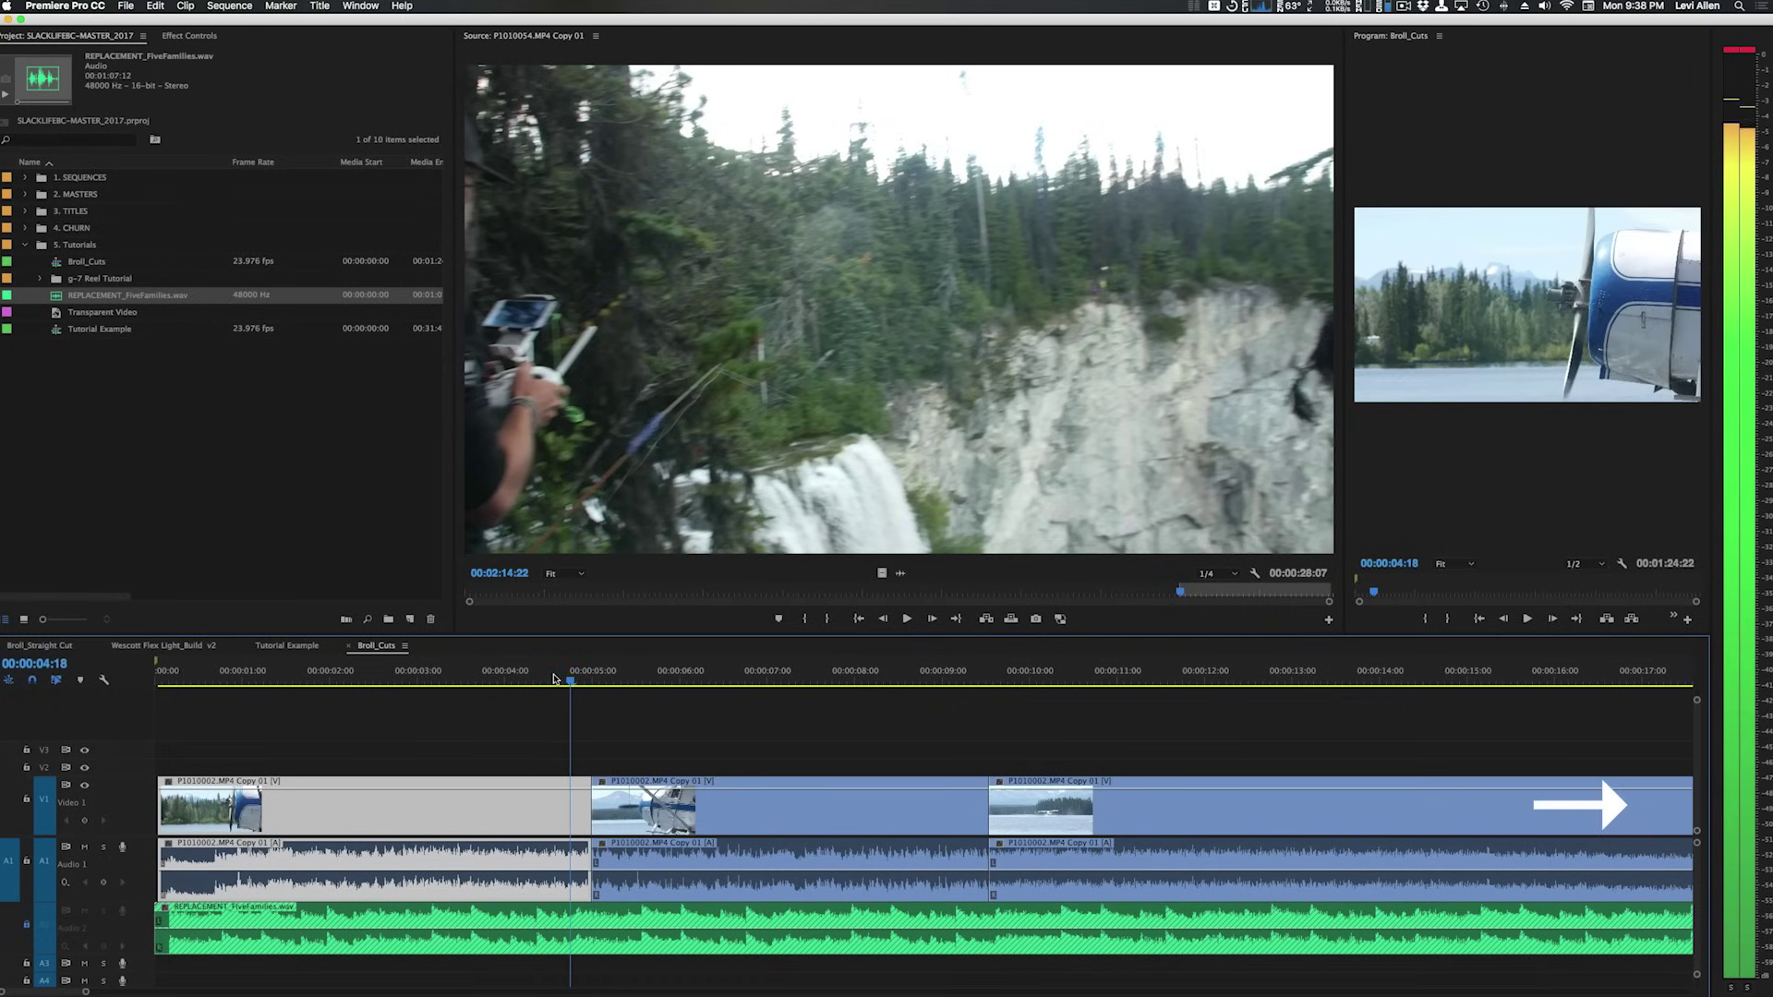
{"action": "key", "text": "Right"}
{"action": "key", "text": "Right"}
{"action": "key", "text": "Right"}
{"action": "key", "text": "Right"}
{"action": "key", "text": "Left"}
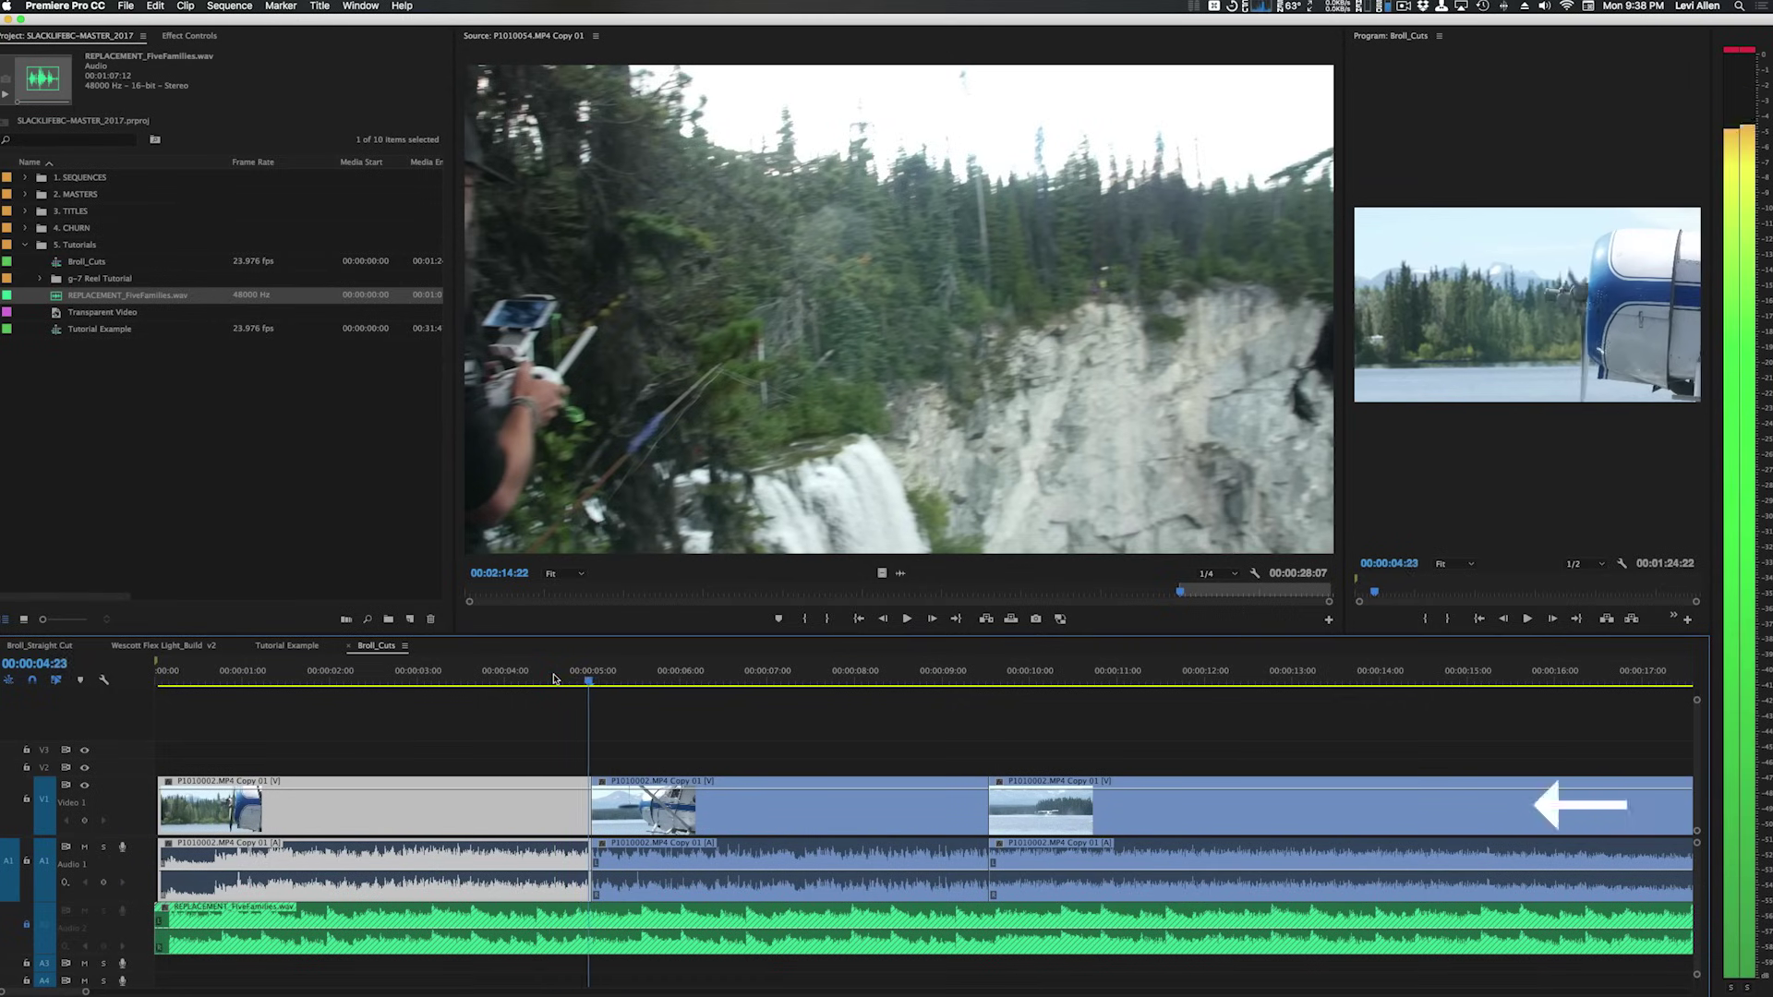
{"action": "key", "text": "Right"}
{"action": "key", "text": "Left"}
{"action": "key", "text": "Left"}
{"action": "key", "text": "Left"}
{"action": "key", "text": "Left"}
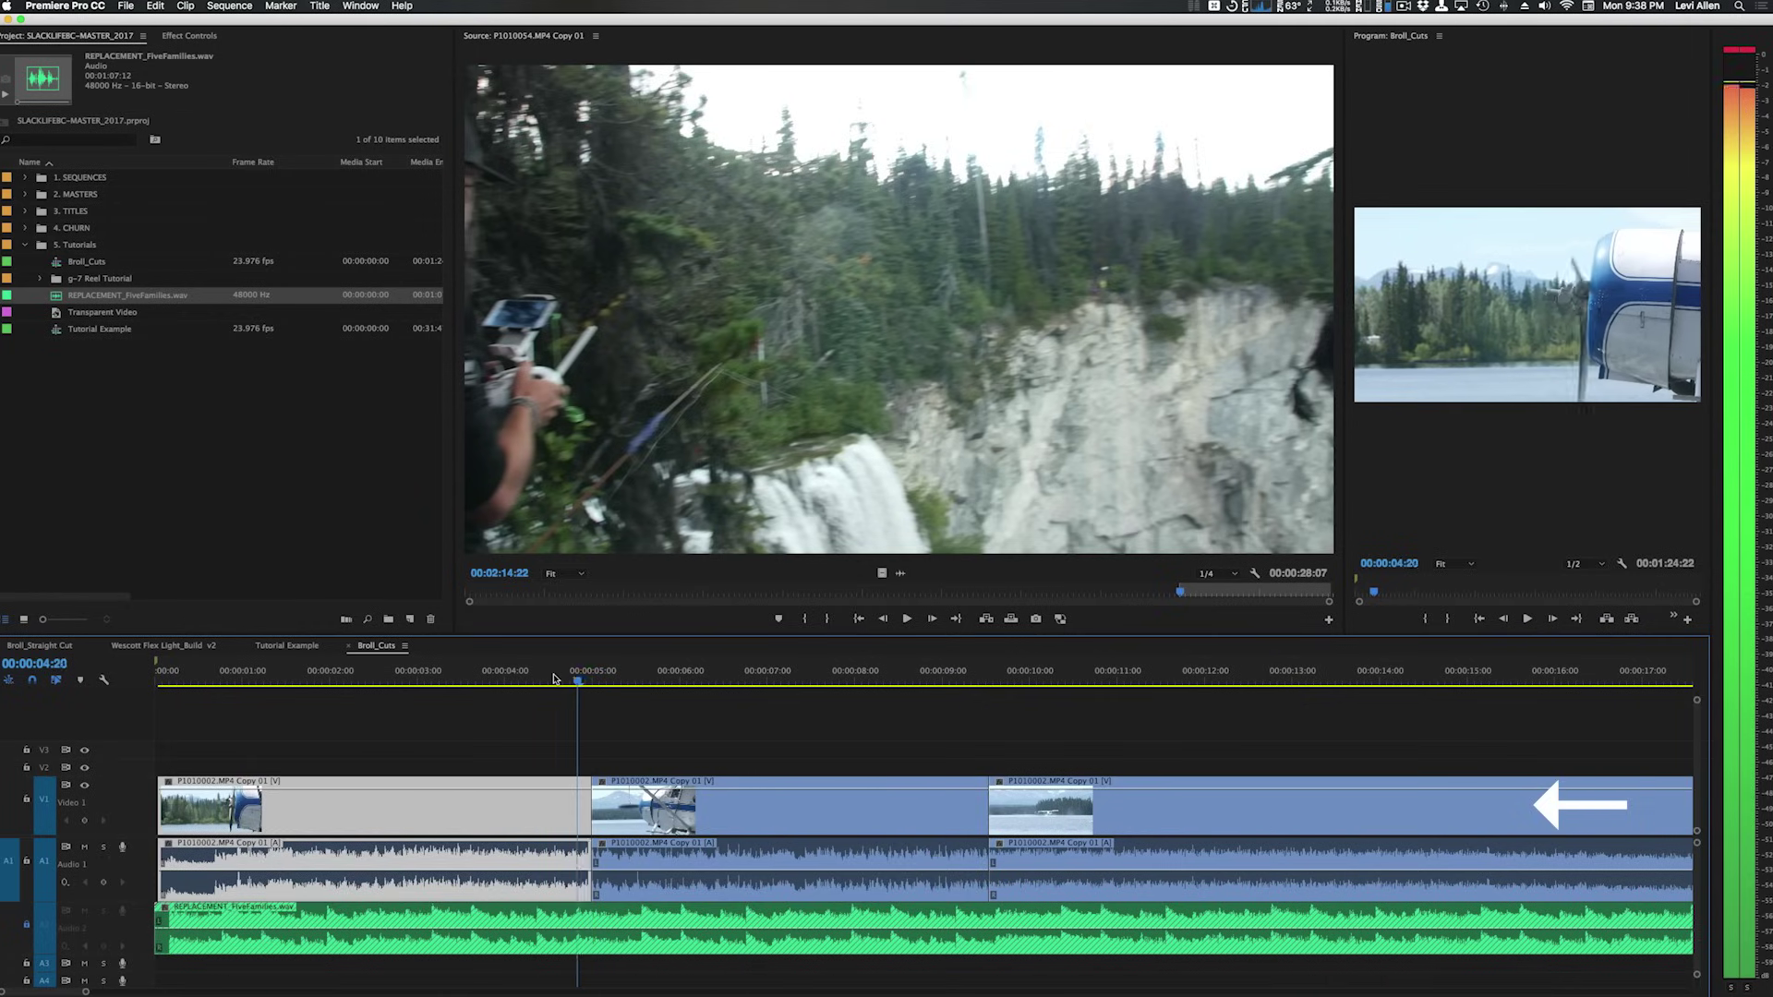
{"action": "key", "text": "Right"}
{"action": "key", "text": "Right"}
{"action": "key", "text": "Left"}
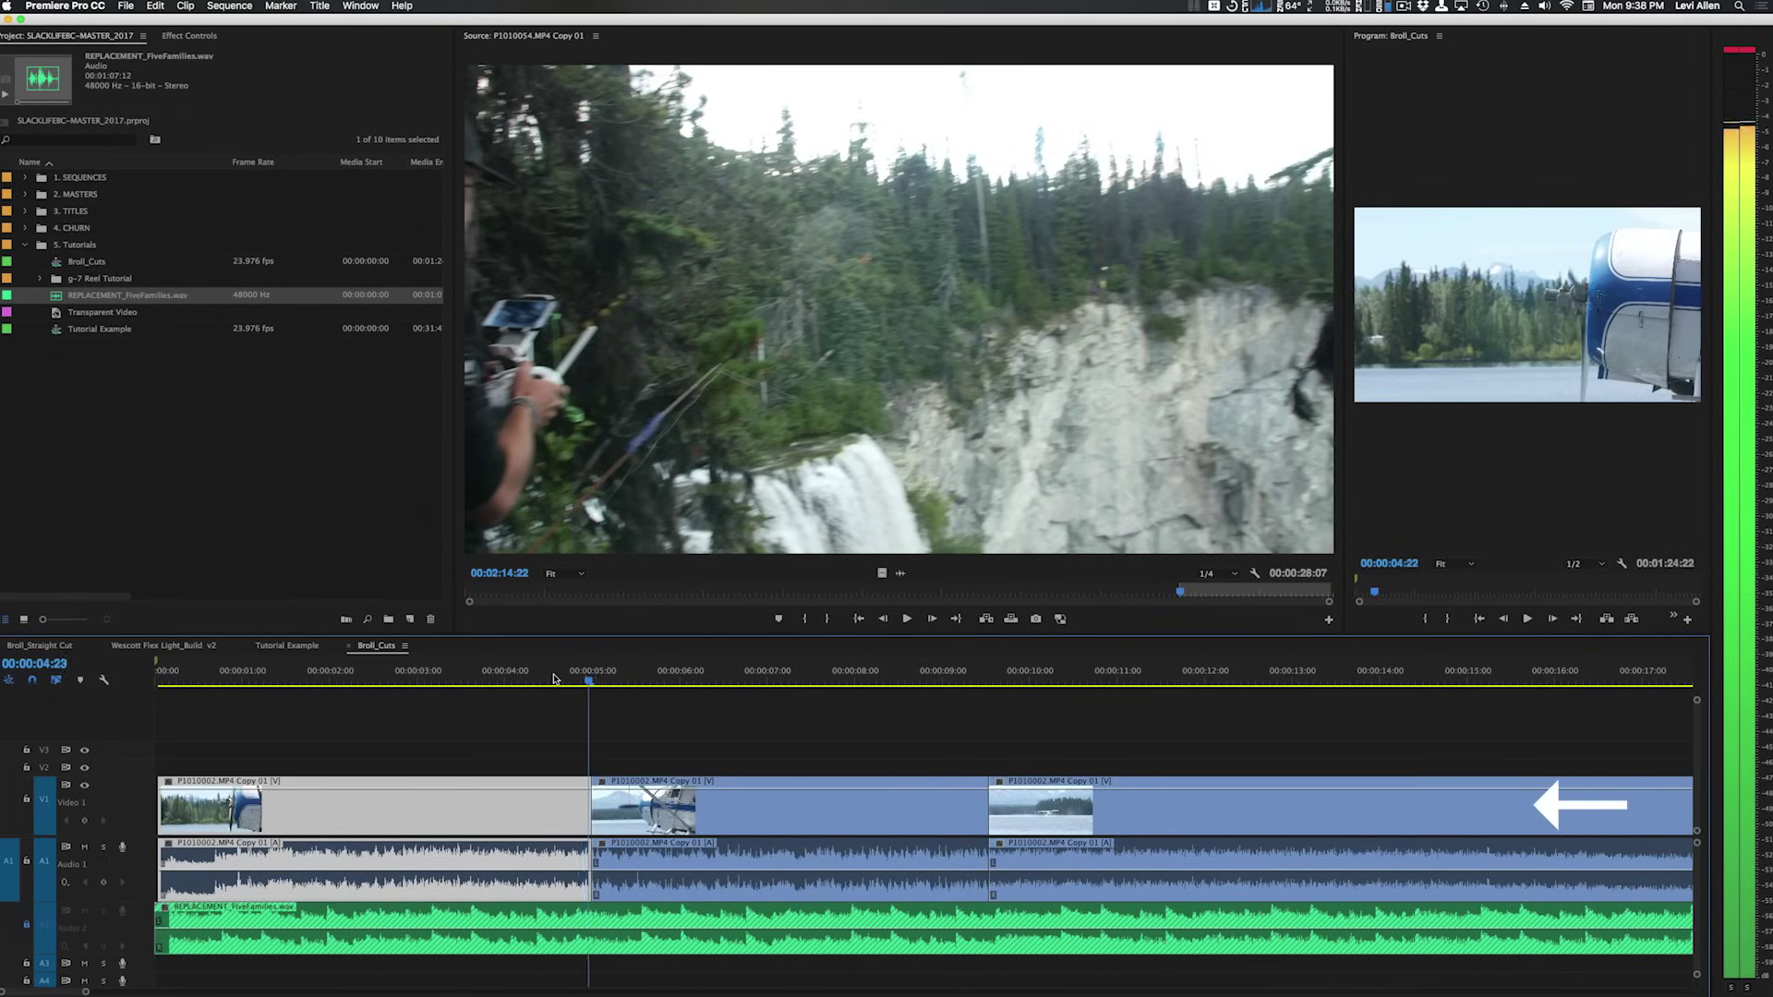
{"action": "key", "text": "Right"}
{"action": "key", "text": "Right"}
{"action": "key", "text": "Right"}
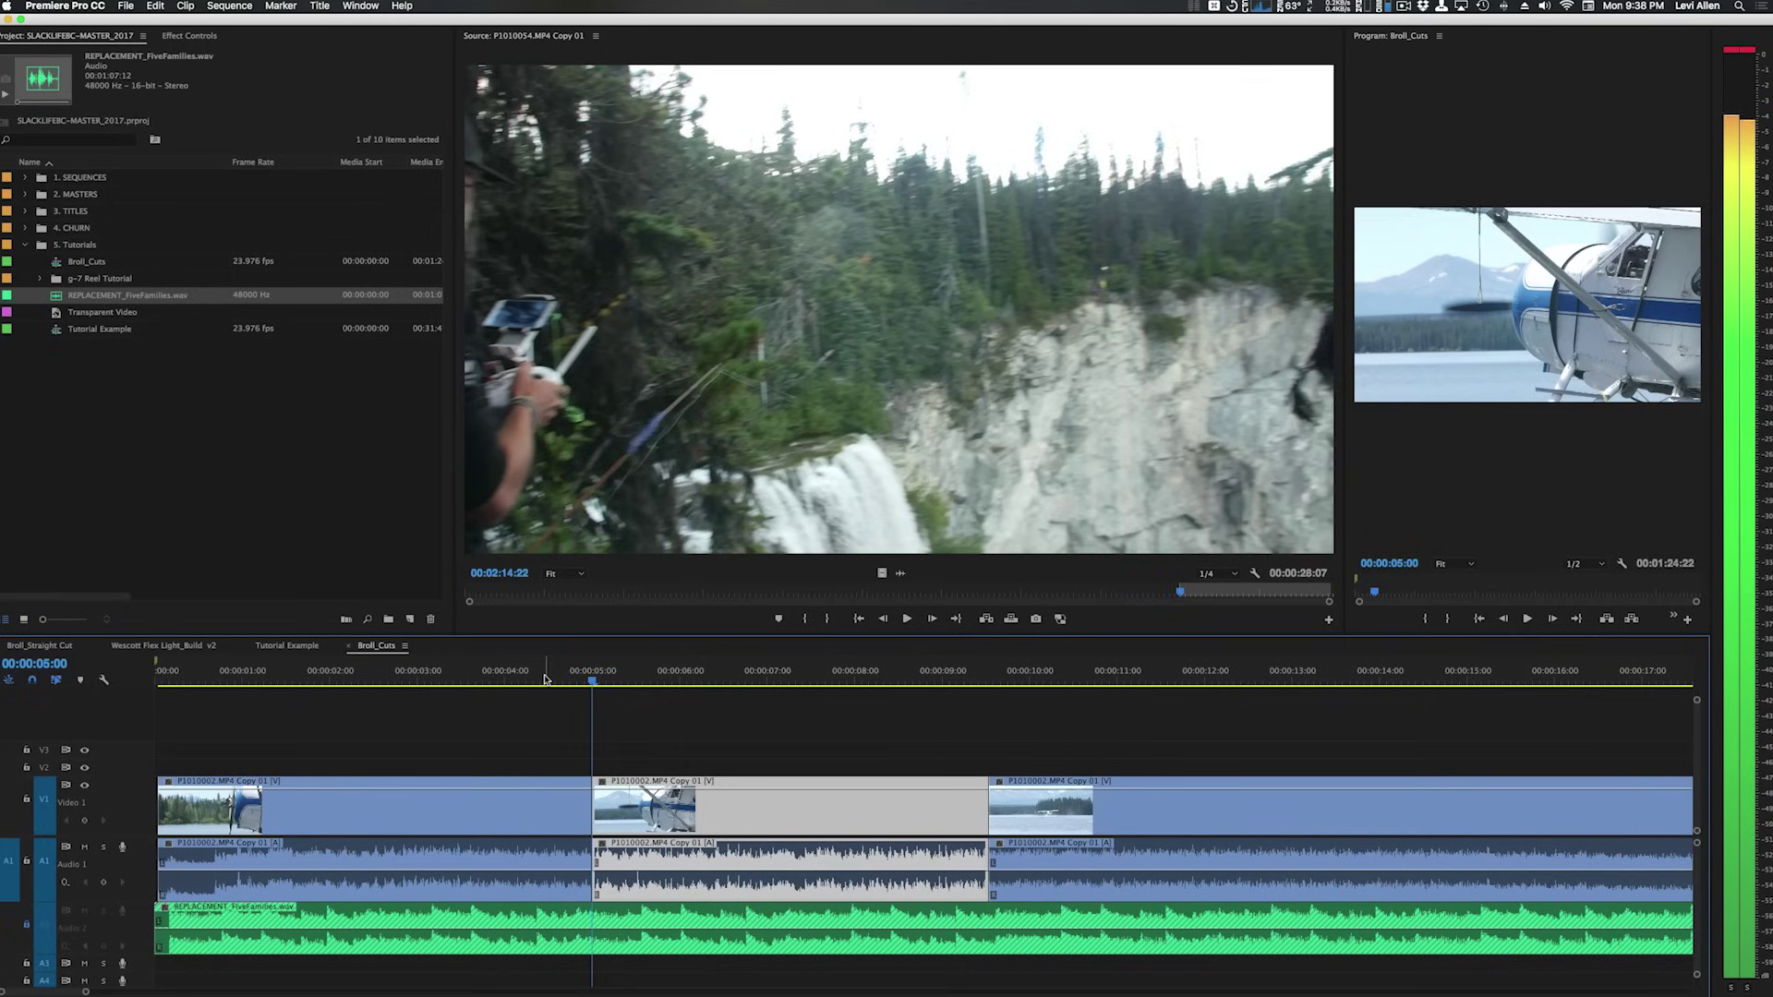
{"action": "key", "text": "Left"}
{"action": "key", "text": "Right"}
Step: Ripple-trim the second clip to end at 00:00:09:04
{"action": "left_click", "coordinate": [545, 679]}
{"action": "left_click", "coordinate": [485, 679]}
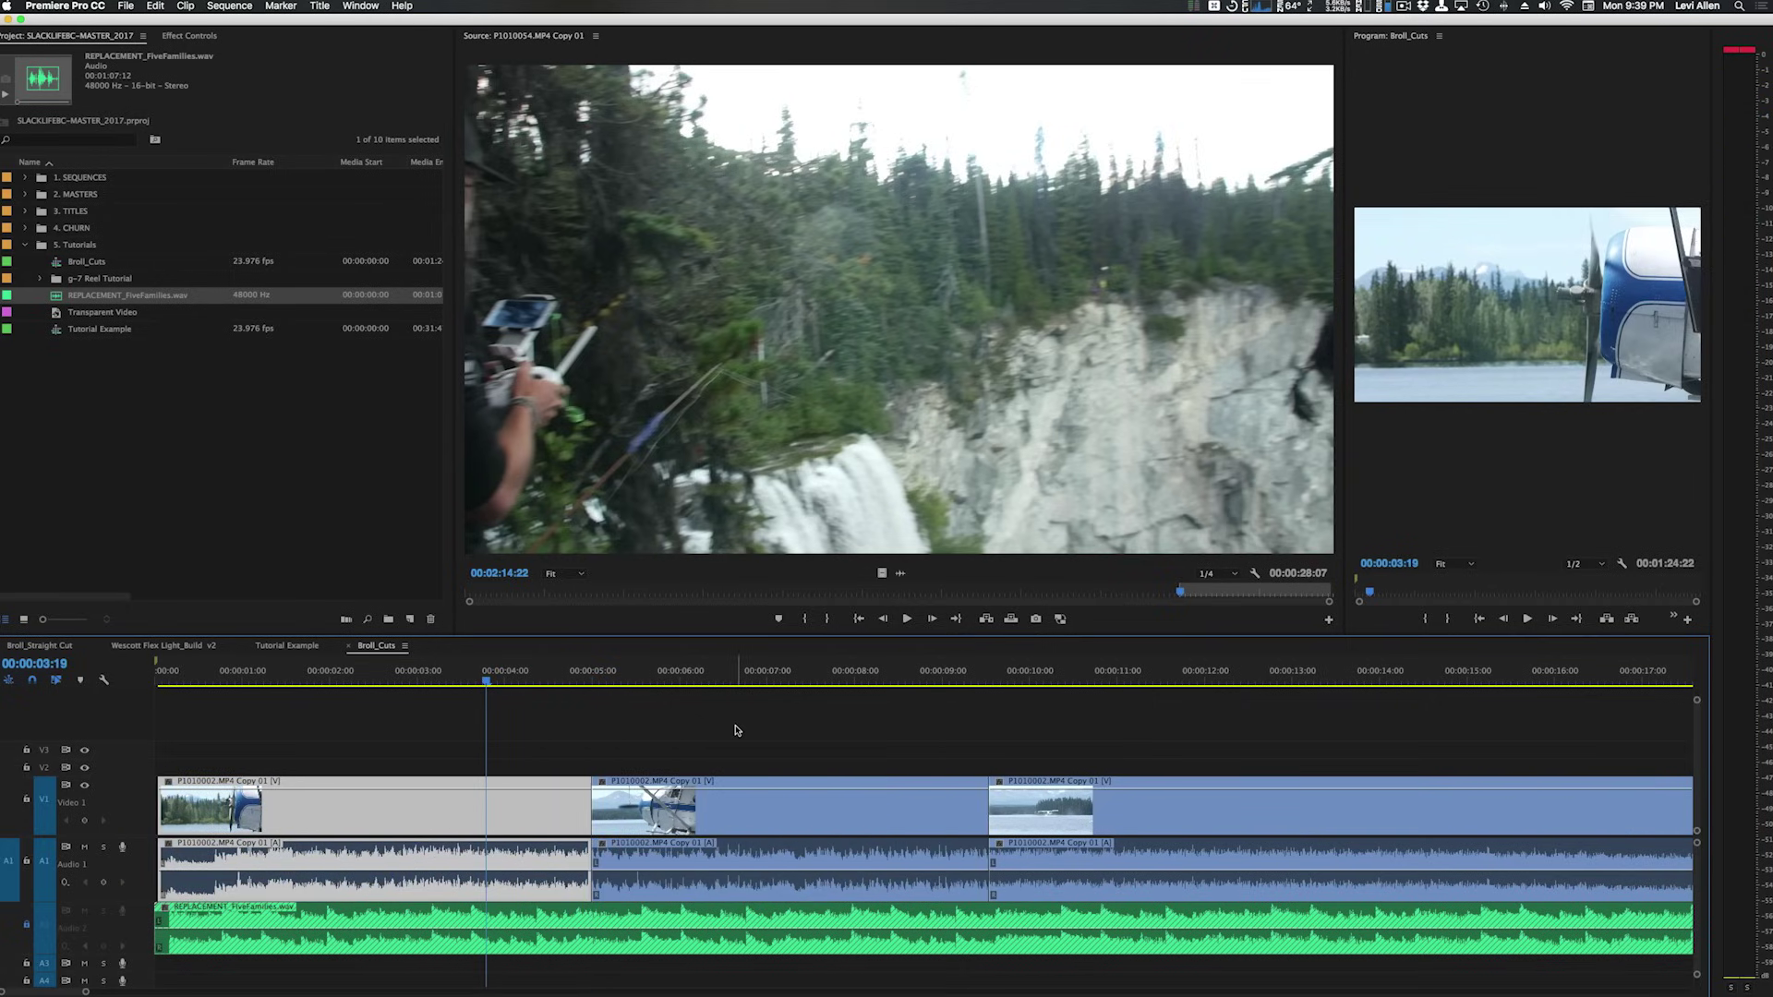
{"action": "left_click", "coordinate": [955, 738]}
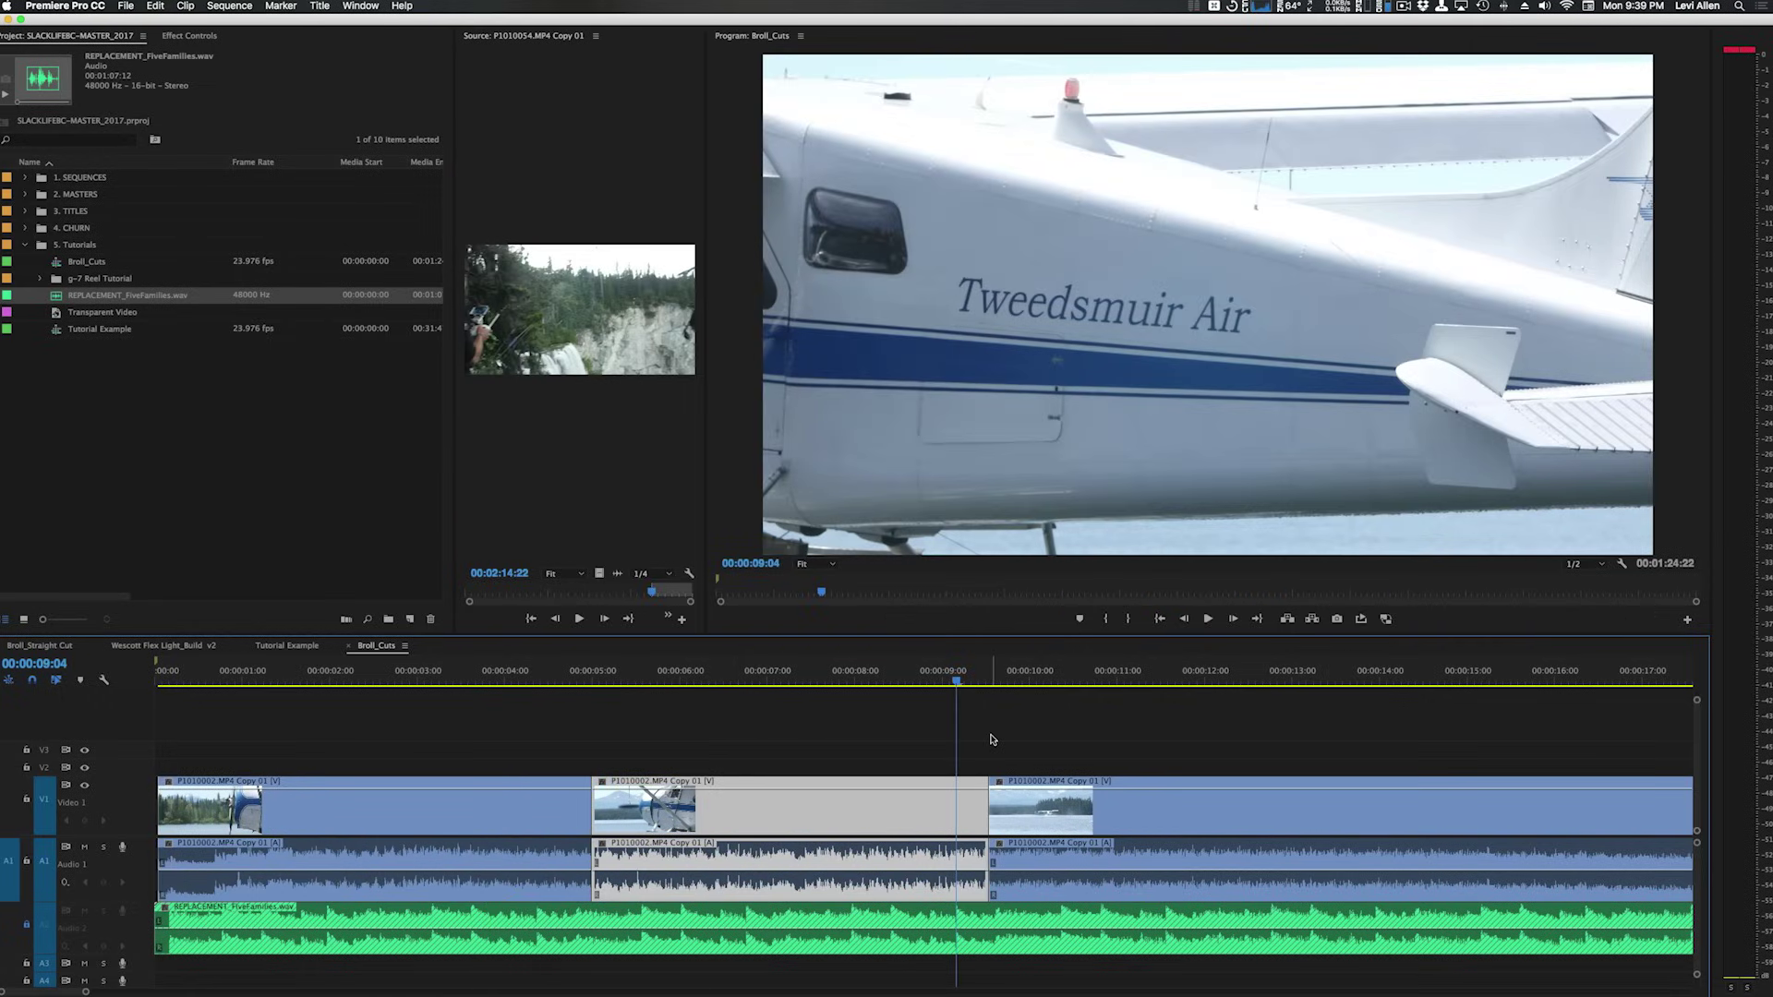
{"action": "key", "text": "w"}
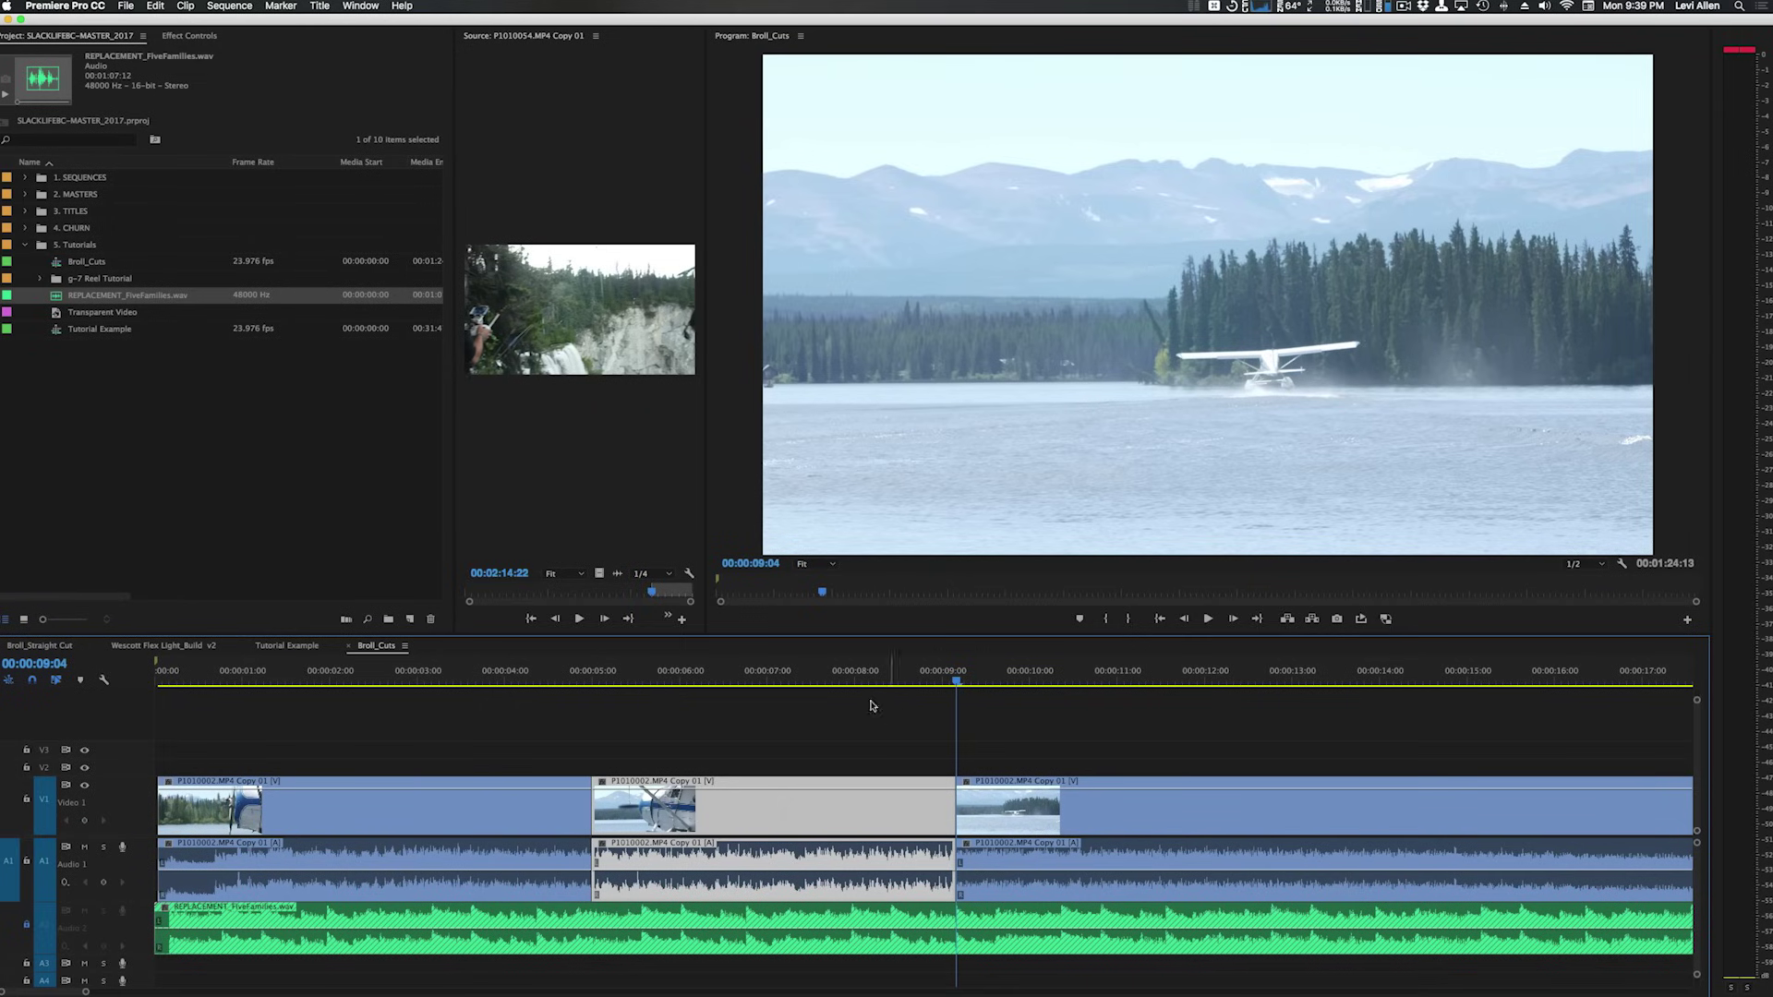
{"action": "left_click", "coordinate": [847, 677]}
Step: Play from 00:00:07:22 and ripple-trim P1010011 and then P1010023 at the playhead
{"action": "key", "text": "space"}
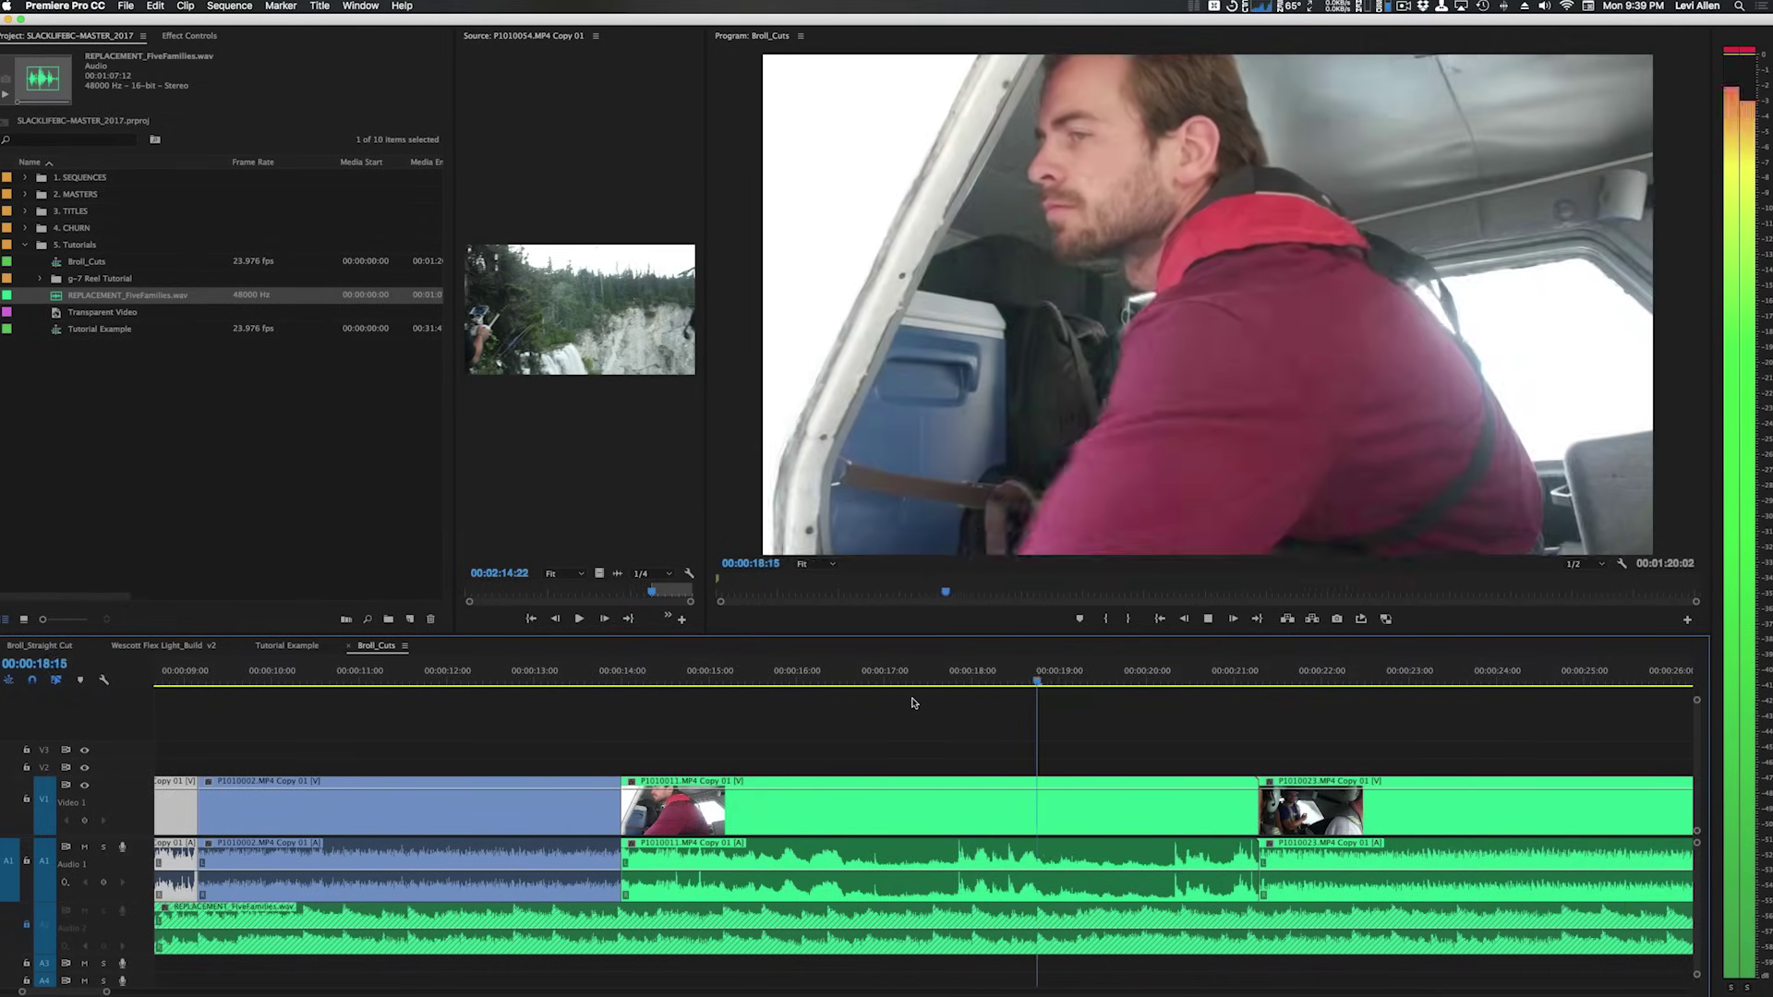
{"action": "key", "text": "w"}
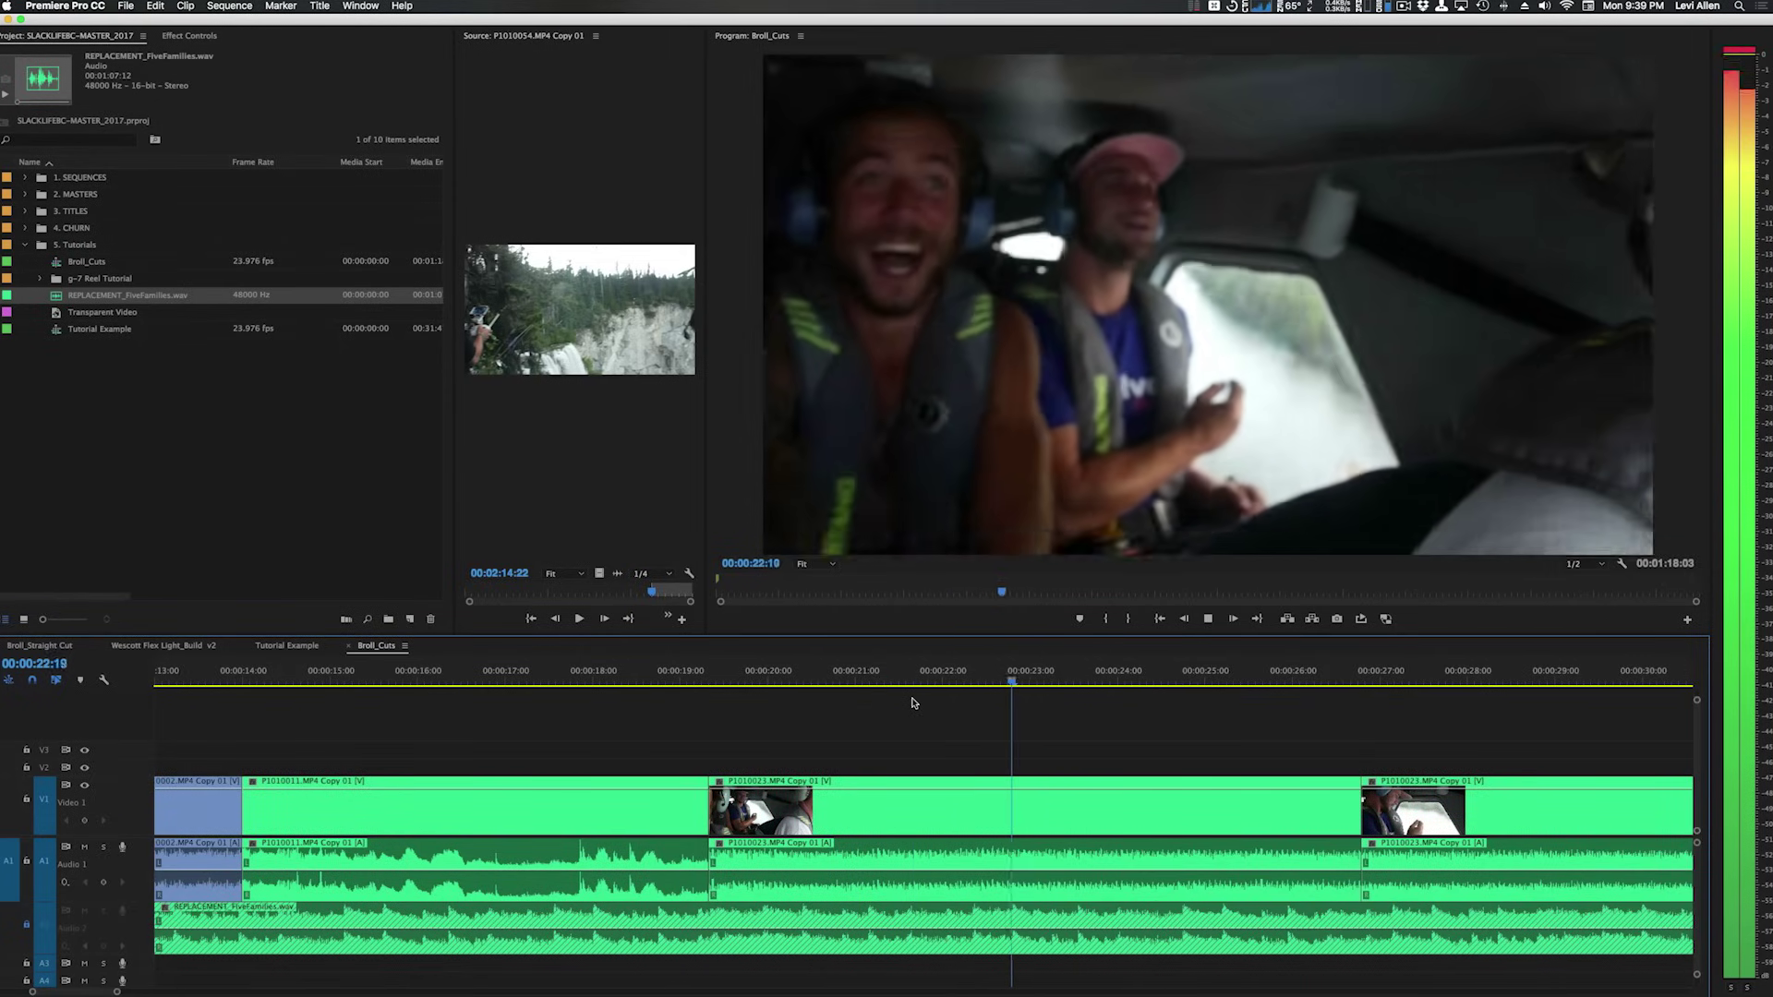
{"action": "key", "text": "w"}
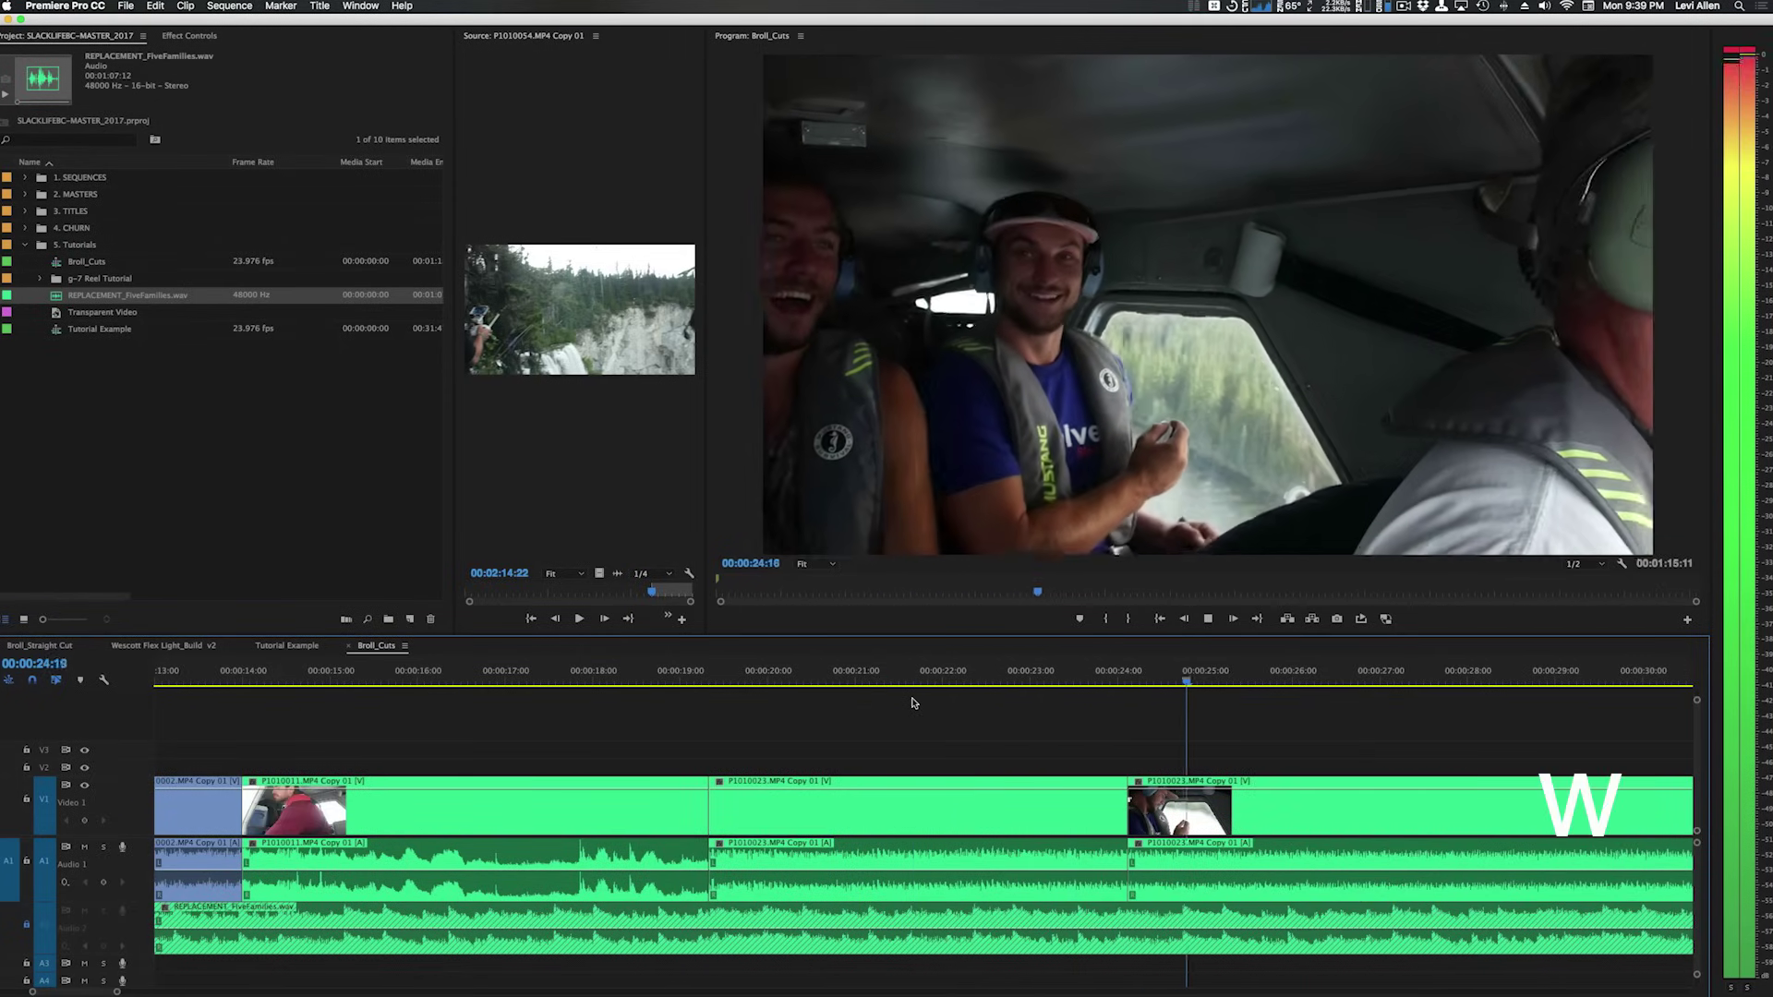
{"action": "key", "text": "space"}
Step: Extend the middle P1010023 clip's edit point to 00:00:19:16
{"action": "left_click", "coordinate": [896, 795]}
{"action": "scroll", "coordinate": [919, 775], "scroll_direction": "up", "scroll_amount": 3}
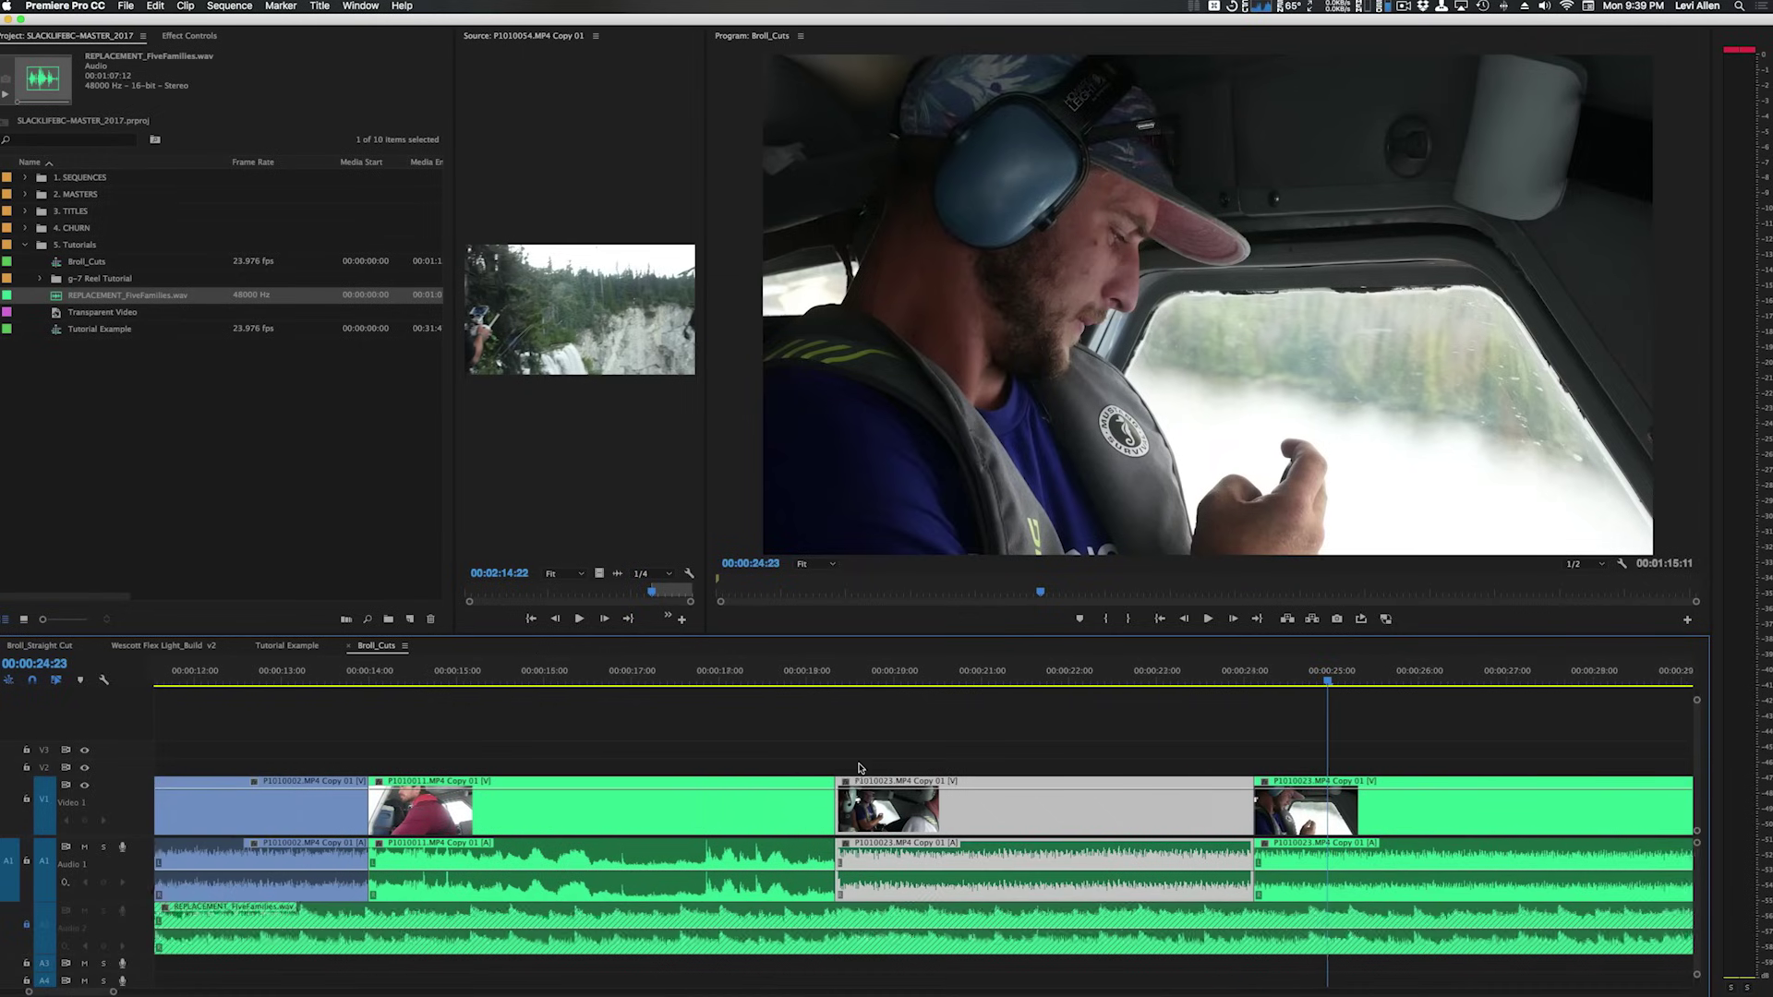
{"action": "left_click", "coordinate": [1017, 859]}
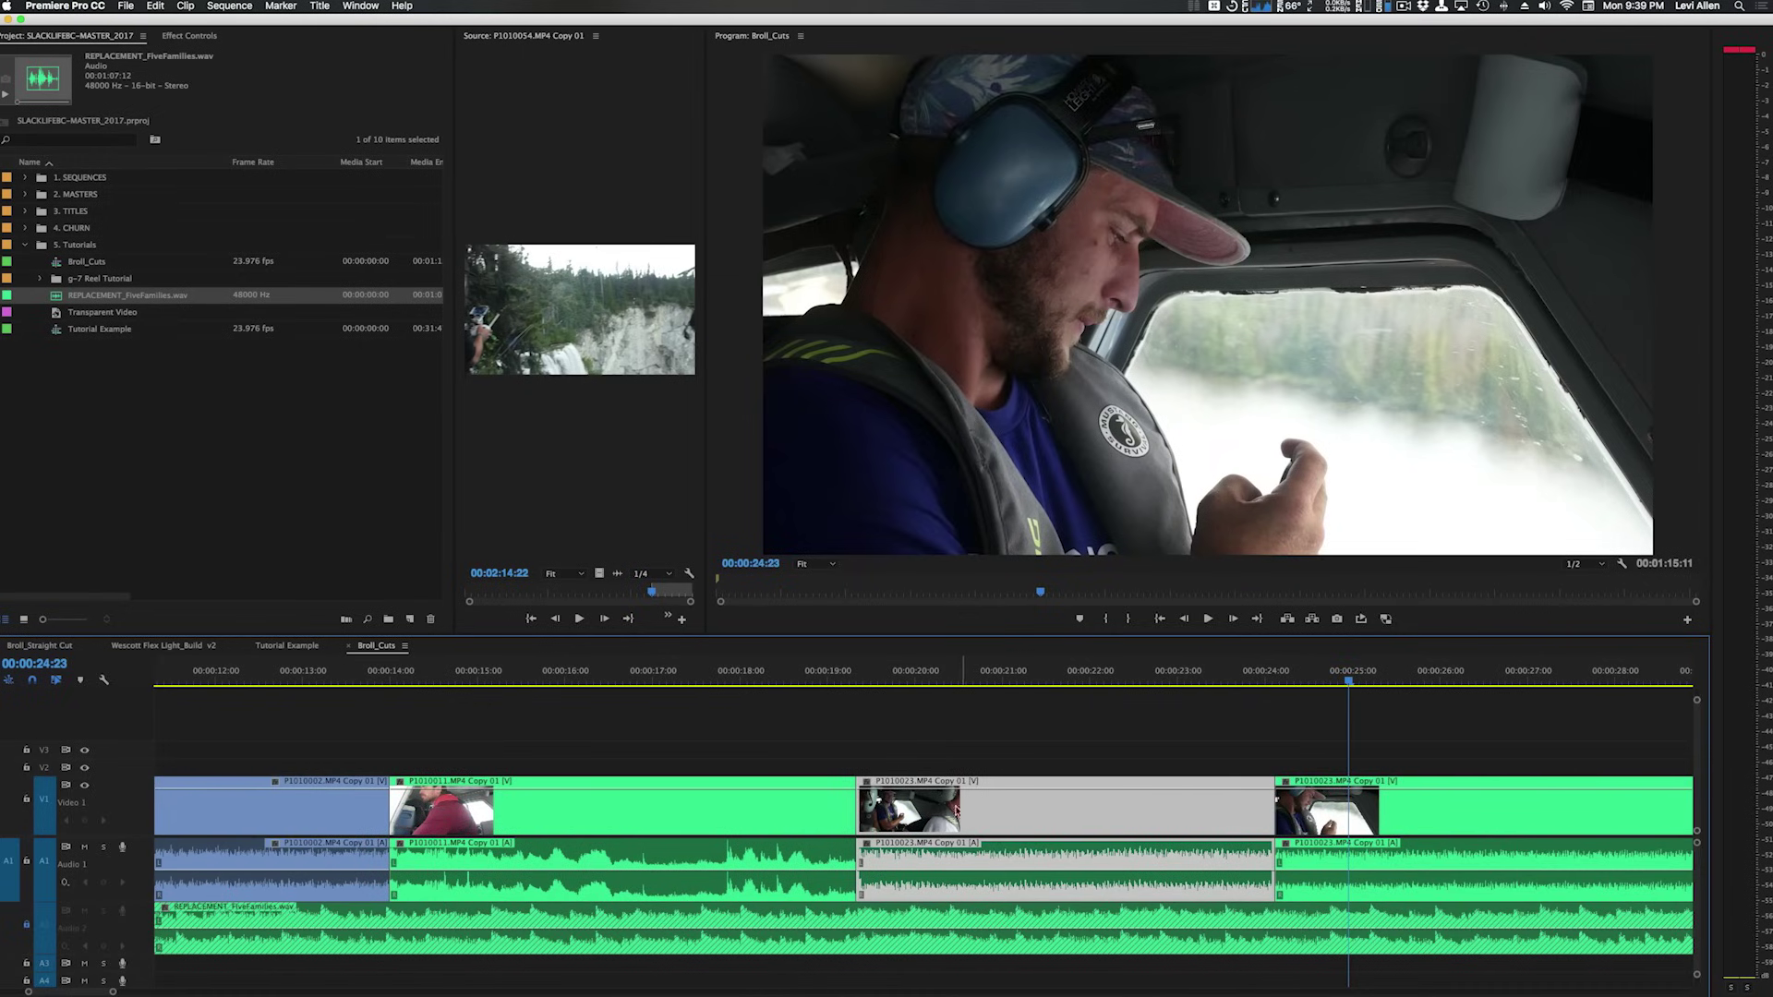
{"action": "scroll", "coordinate": [956, 811], "scroll_direction": "left", "scroll_amount": 3}
{"action": "left_click", "coordinate": [1013, 674]}
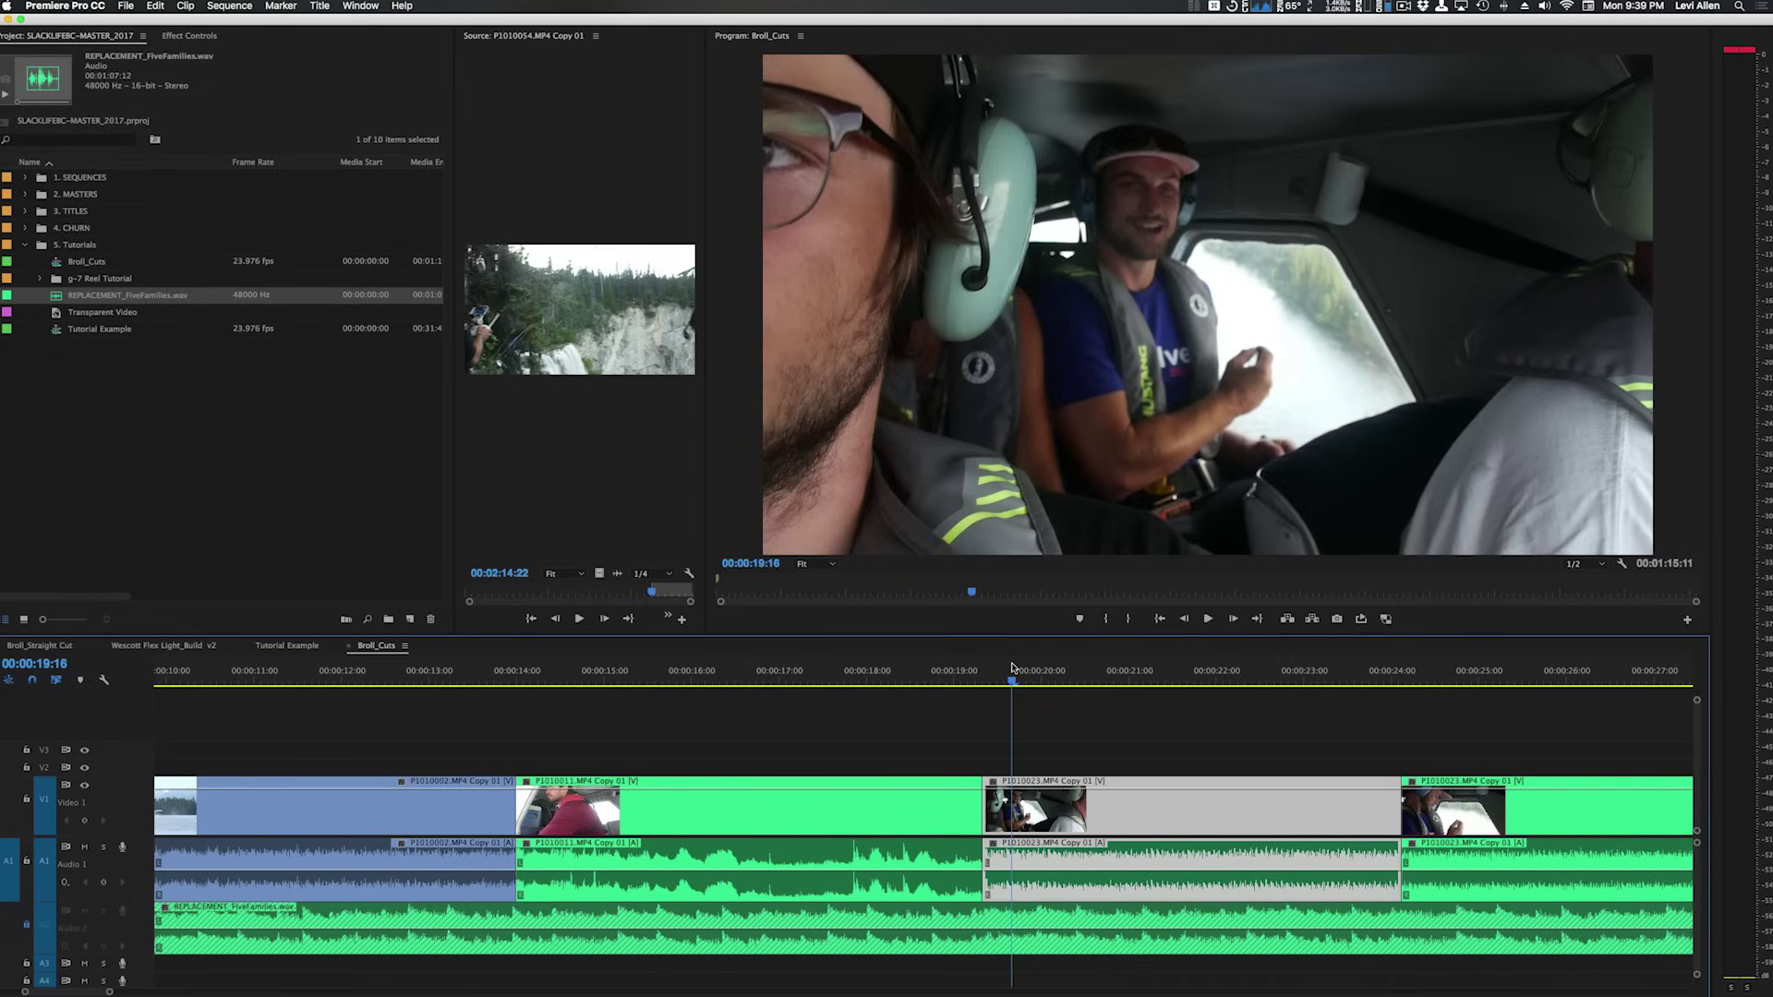
{"action": "key", "text": "e"}
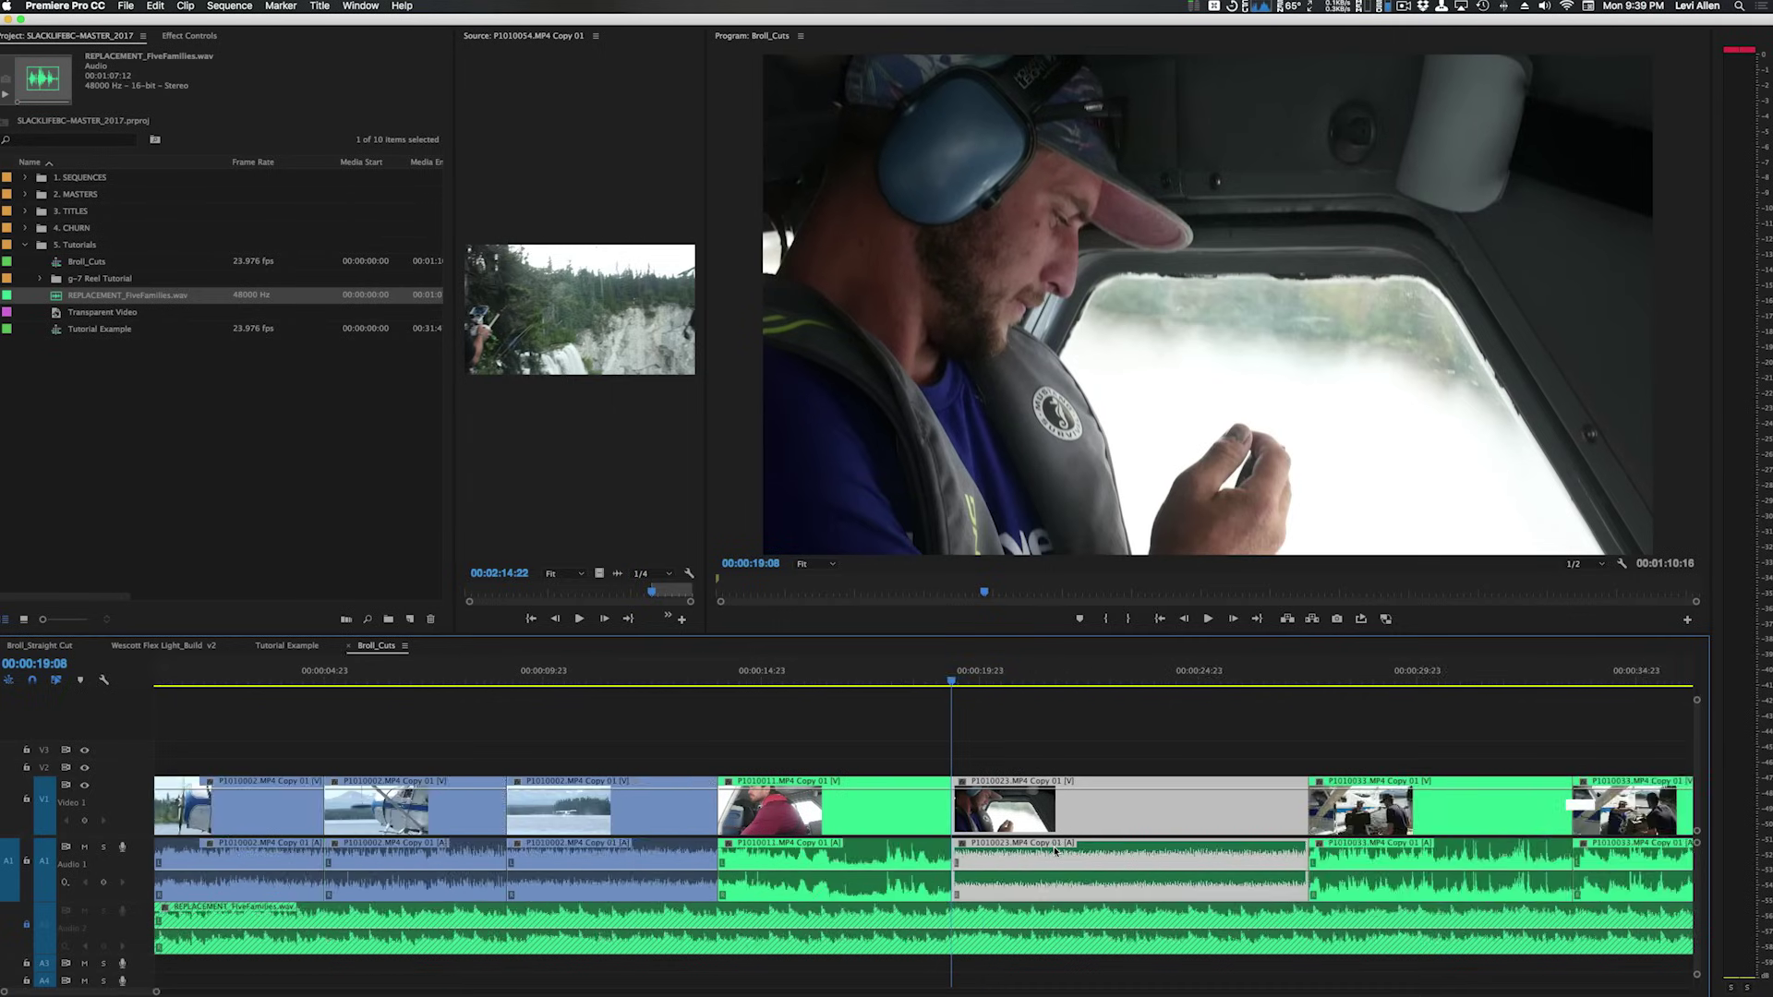
Step: Shift the later B-roll clips right, leaving a gap near 00:00:19:08
{"action": "key", "text": "minus"}
{"action": "left_click", "coordinate": [656, 739]}
{"action": "key", "text": "minus"}
{"action": "left_click_drag", "start_coordinate": [655, 738], "coordinate": [439, 803]}
Step: Ripple-delete the empty gap on V1, then play back and fit the whole sequence in view
{"action": "left_click", "coordinate": [392, 803]}
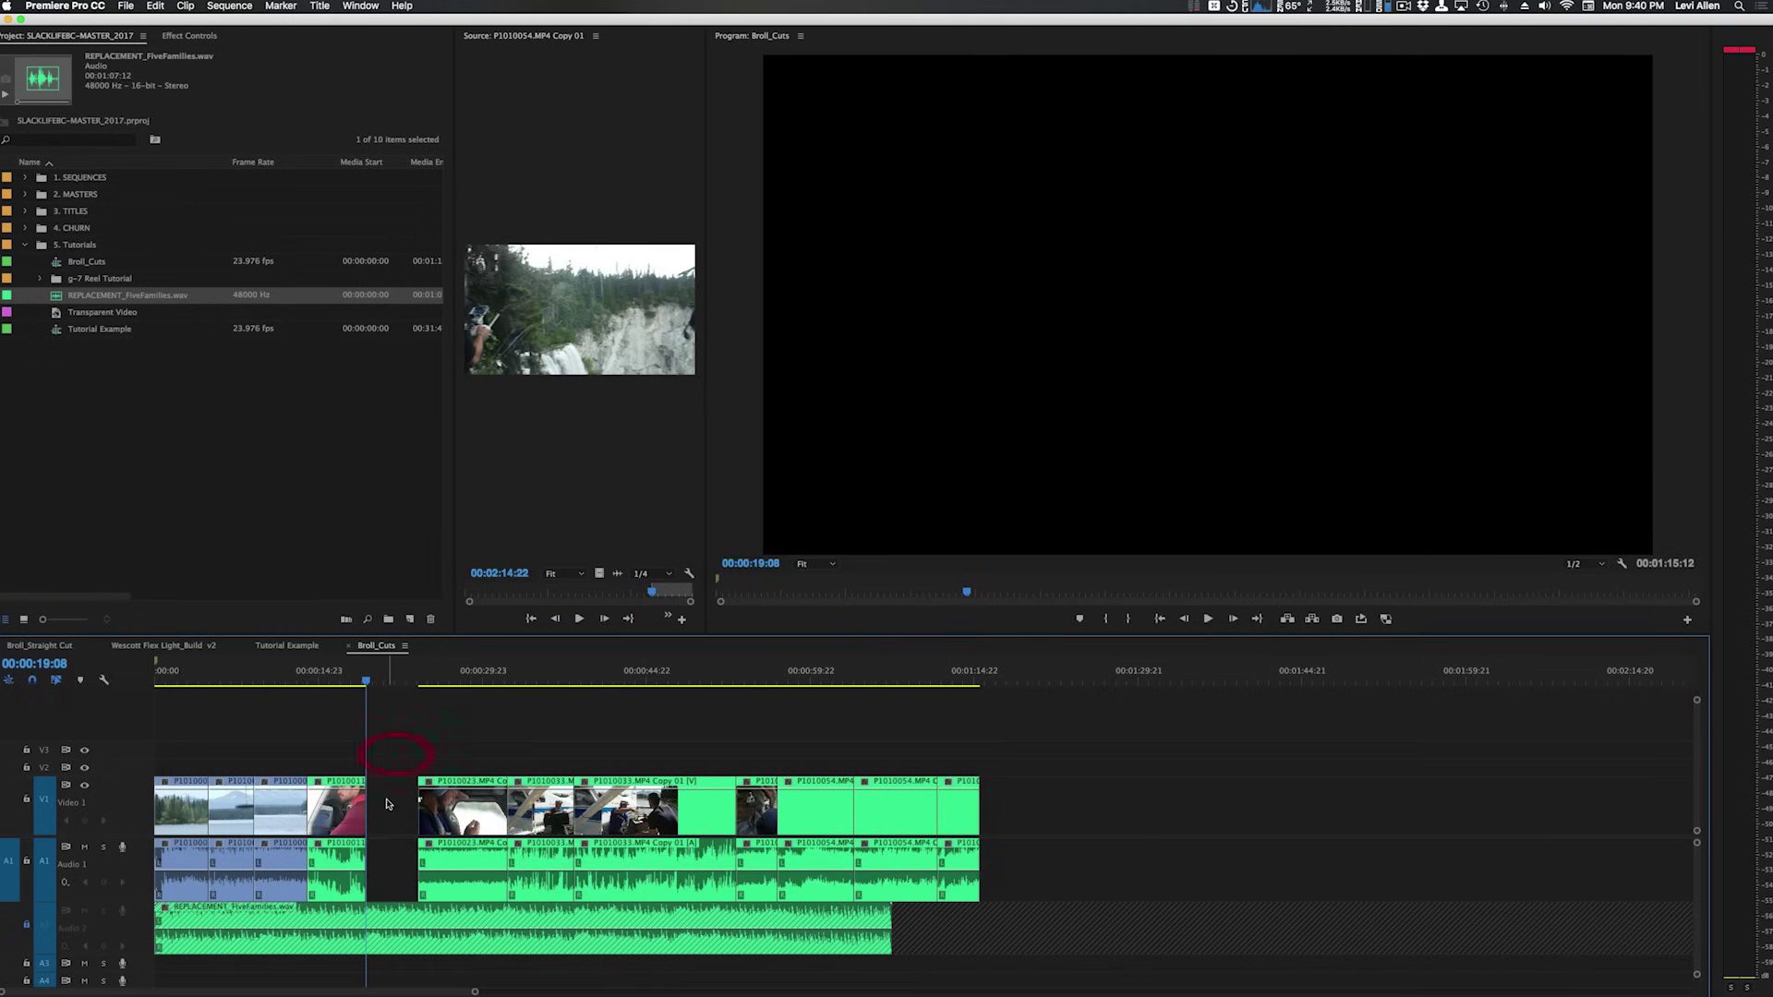
{"action": "left_click", "coordinate": [387, 804]}
{"action": "key", "text": "BackSpace"}
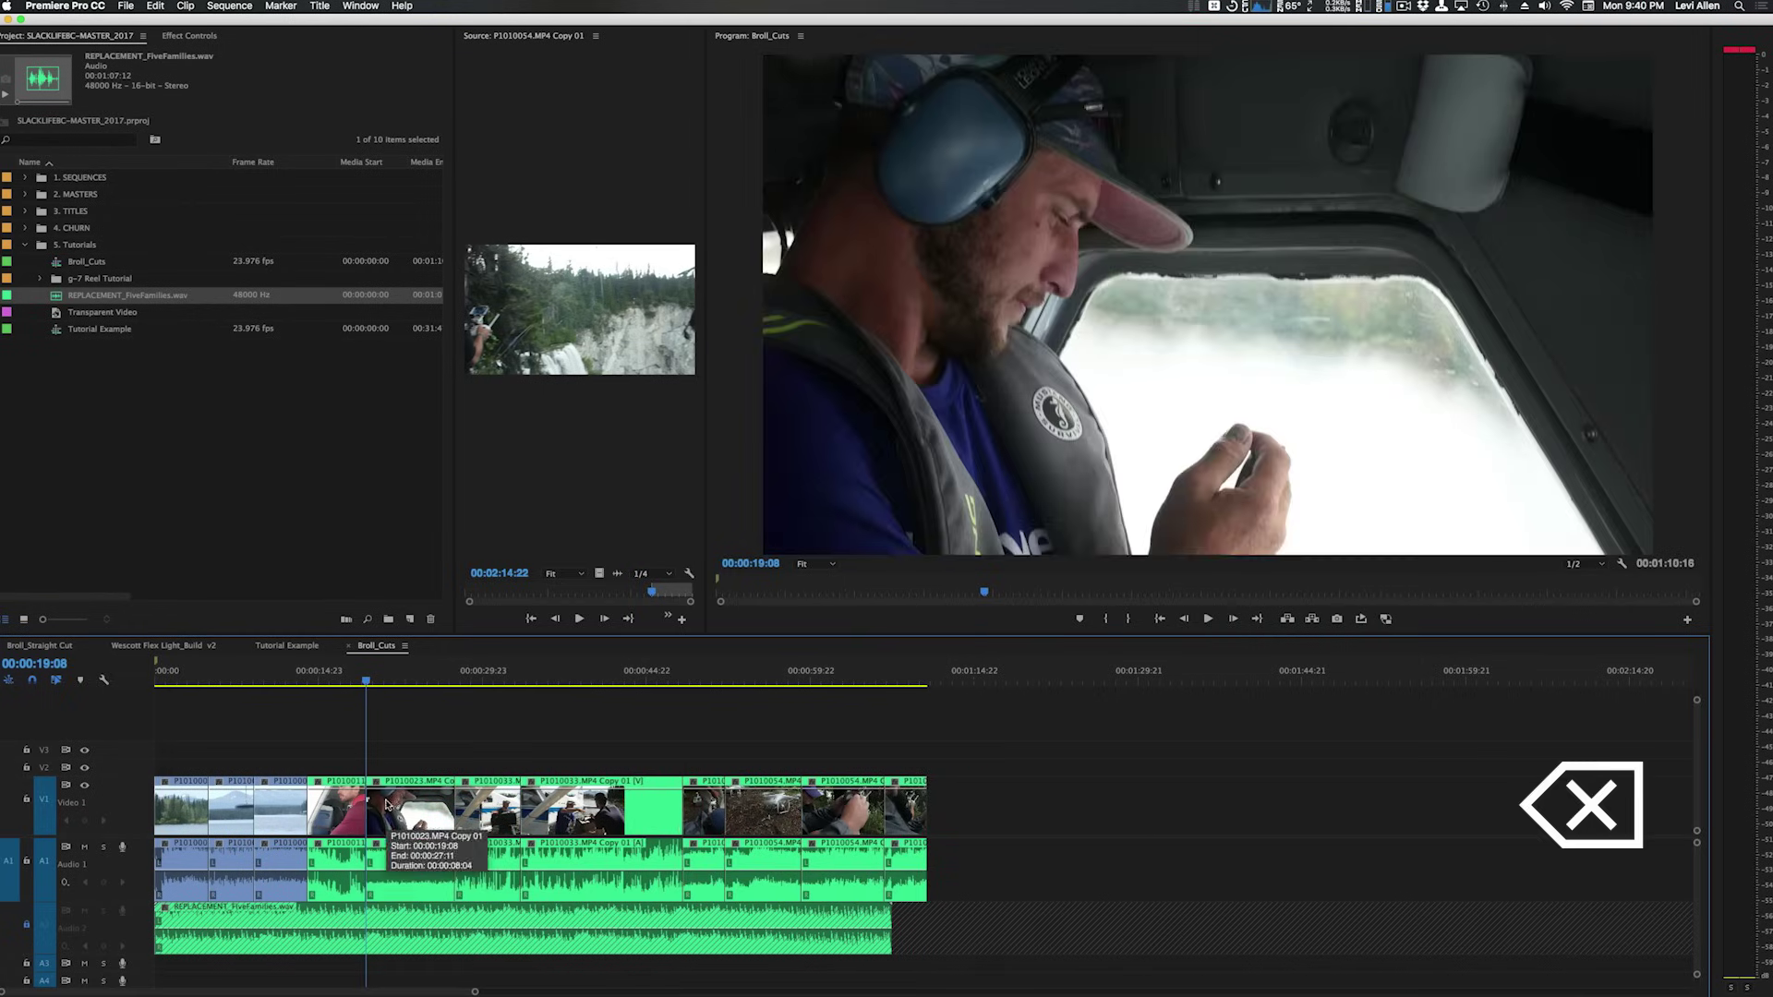
{"action": "key", "text": "equal"}
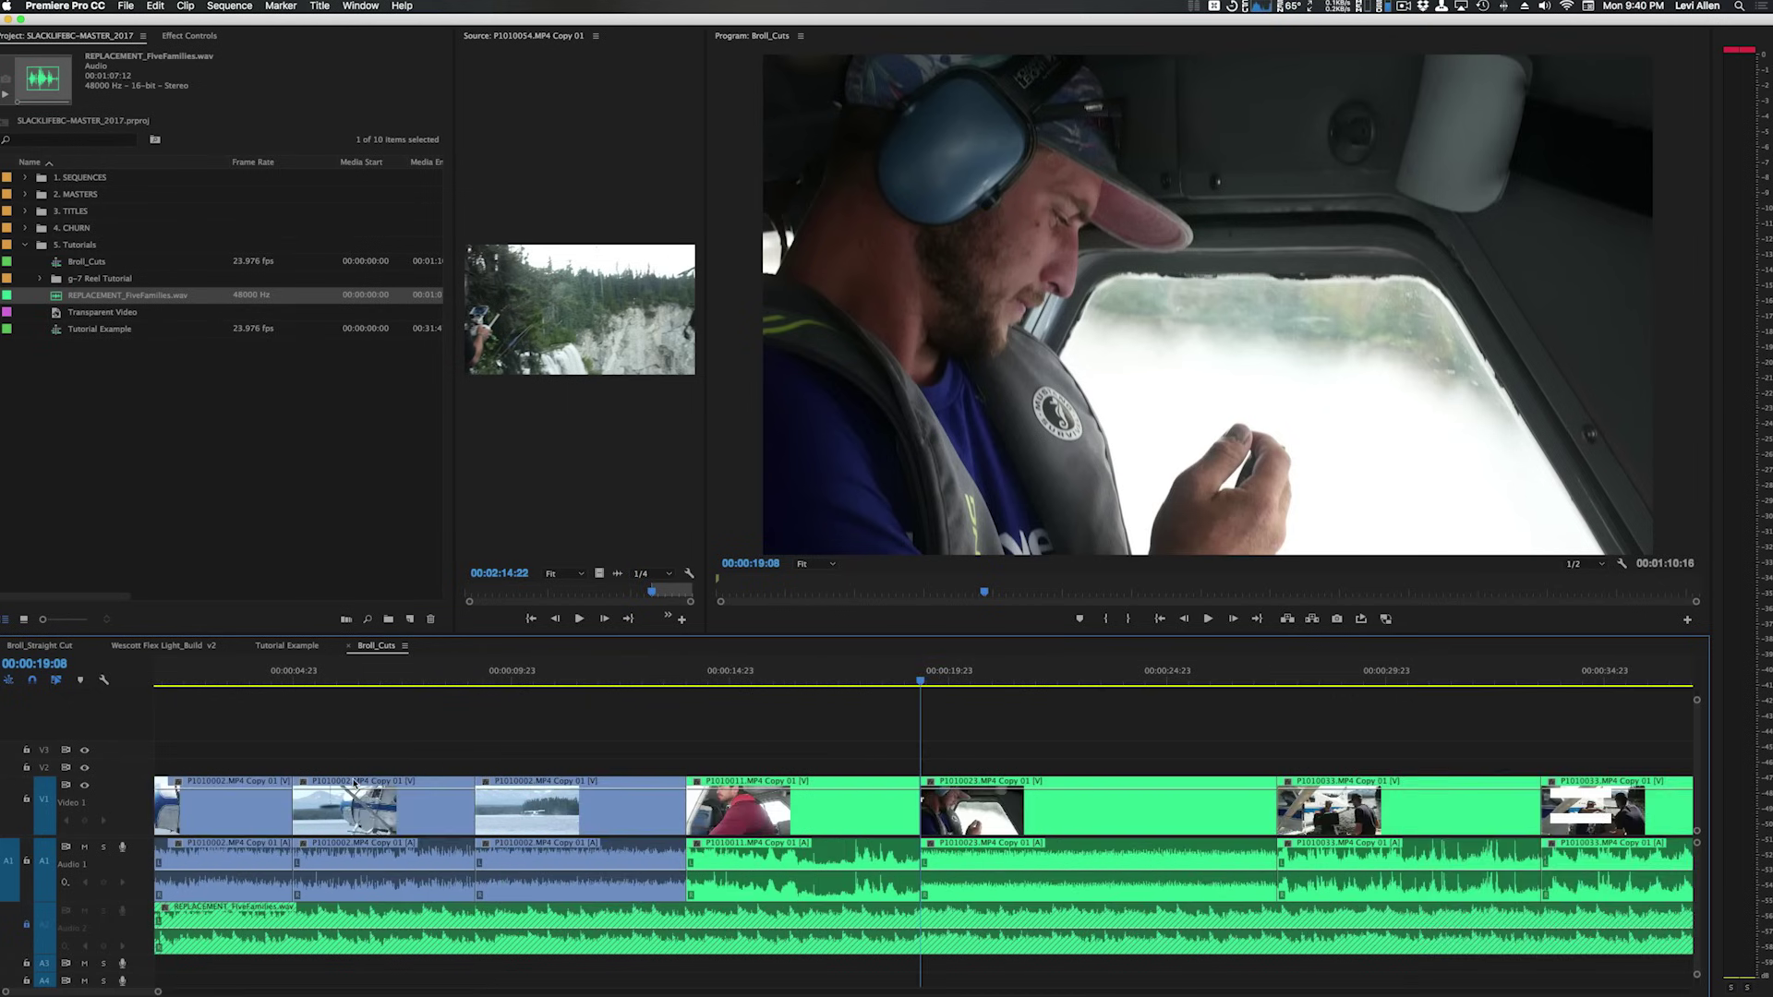
{"action": "key", "text": "space"}
{"action": "key", "text": "space"}
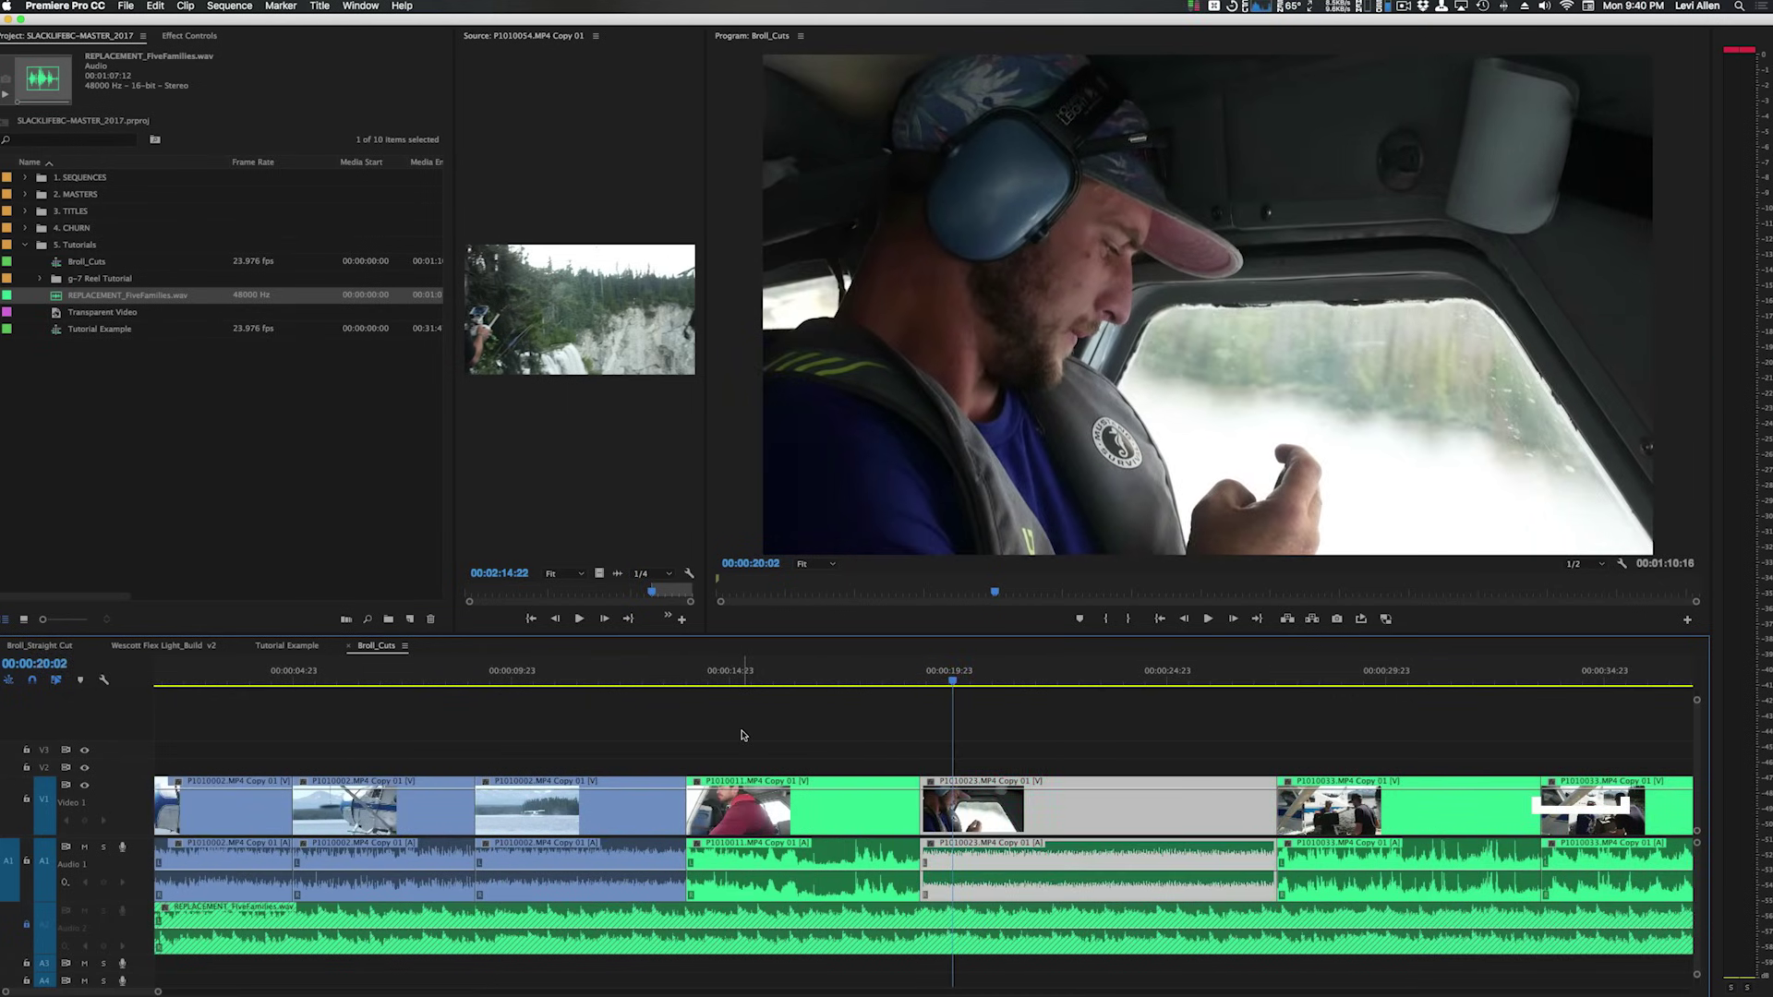
{"action": "key", "text": "backslash"}
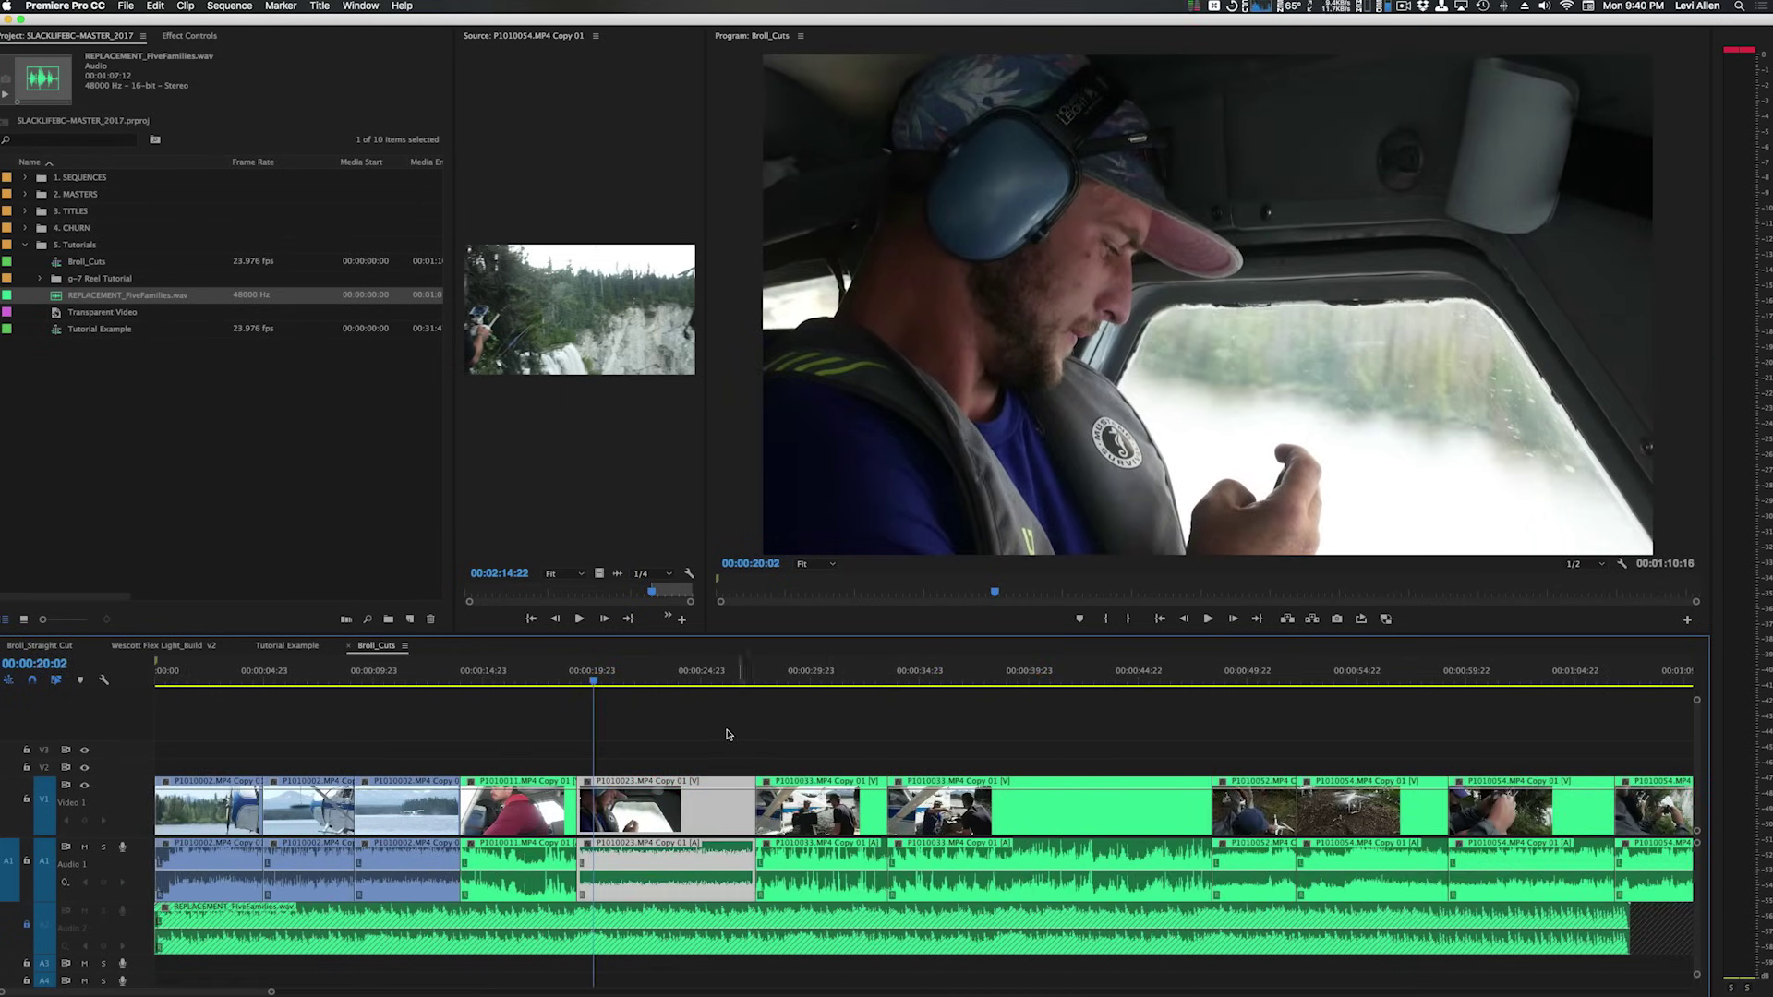
{"action": "key", "text": "a"}
{"action": "left_click_drag", "start_coordinate": [637, 811], "coordinate": [688, 813]}
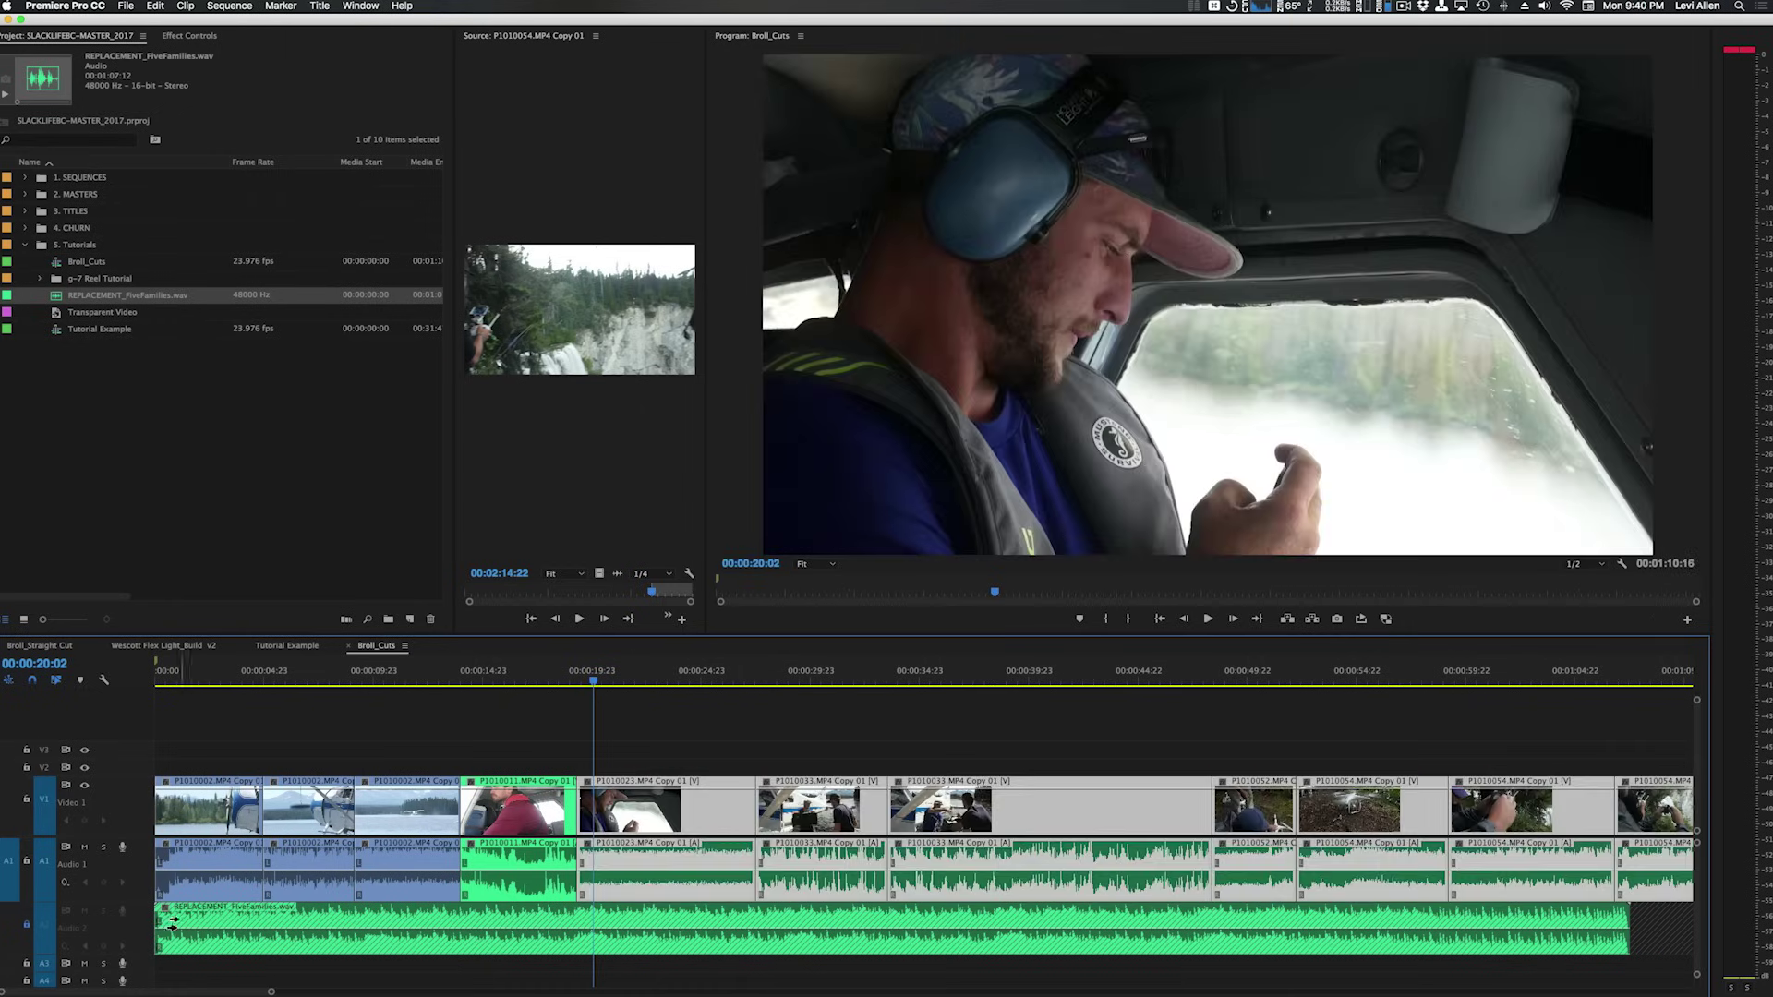
{"action": "left_click", "coordinate": [28, 924]}
{"action": "left_click", "coordinate": [28, 924]}
{"action": "left_click", "coordinate": [28, 924]}
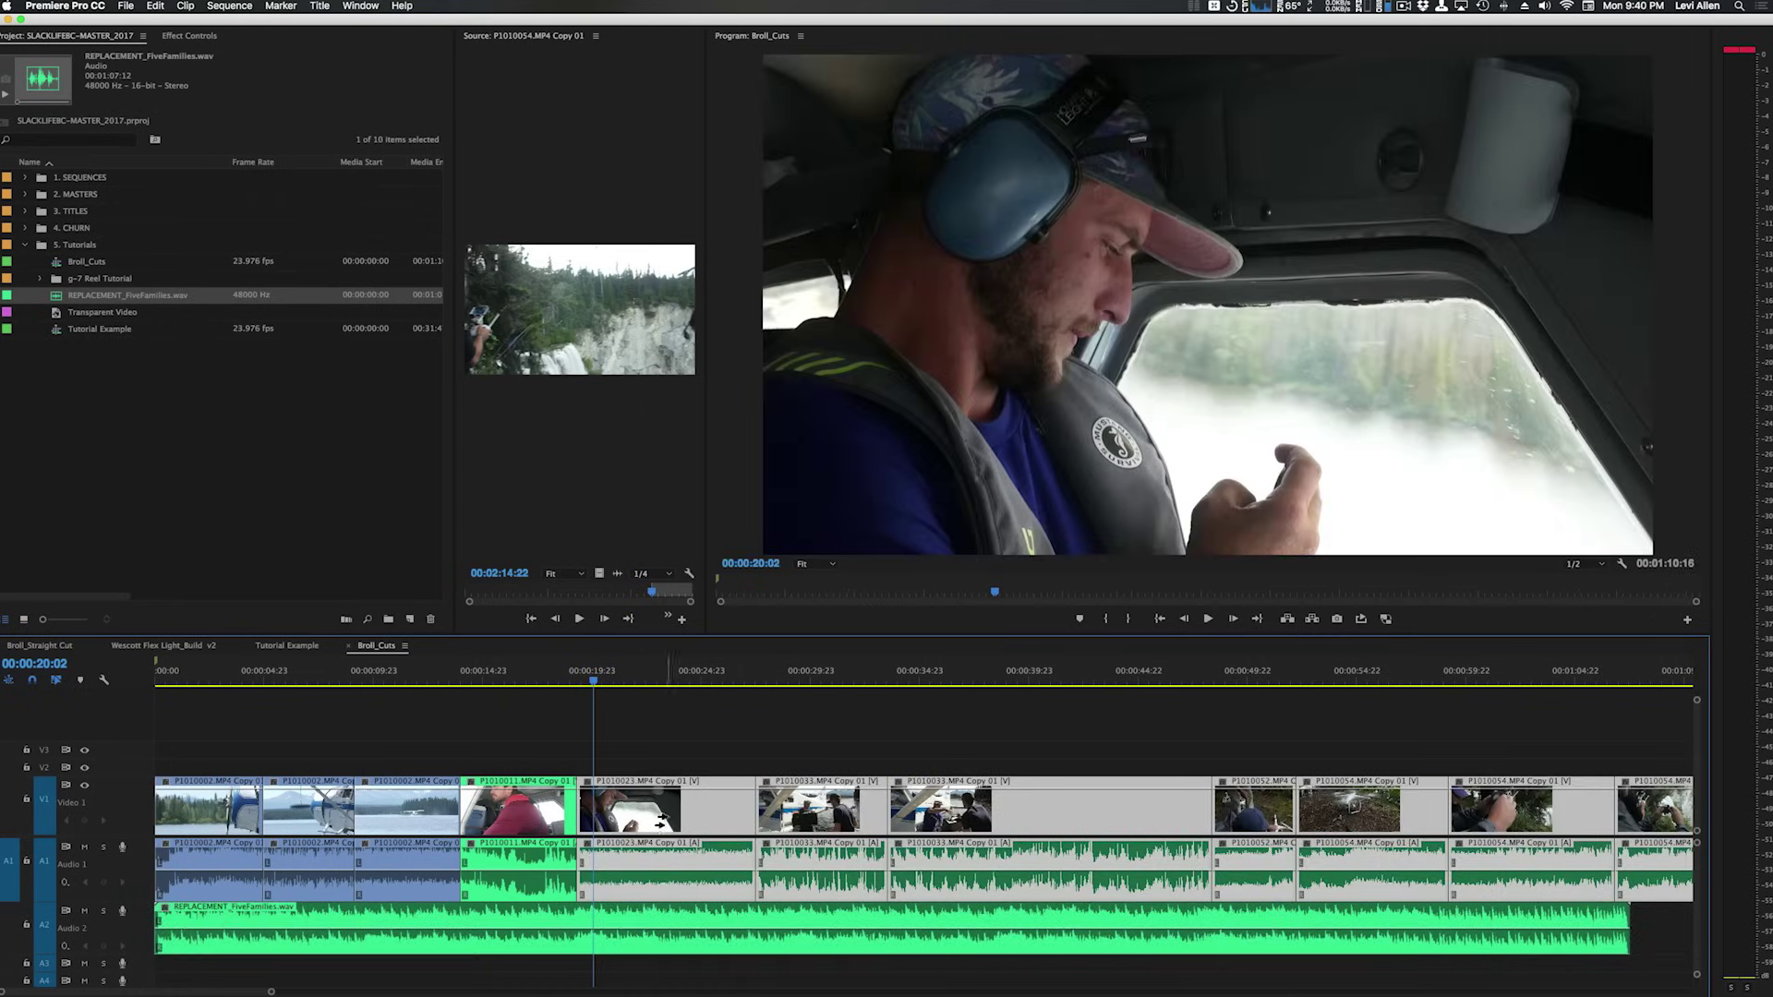
{"action": "left_click_drag", "start_coordinate": [663, 820], "coordinate": [701, 828]}
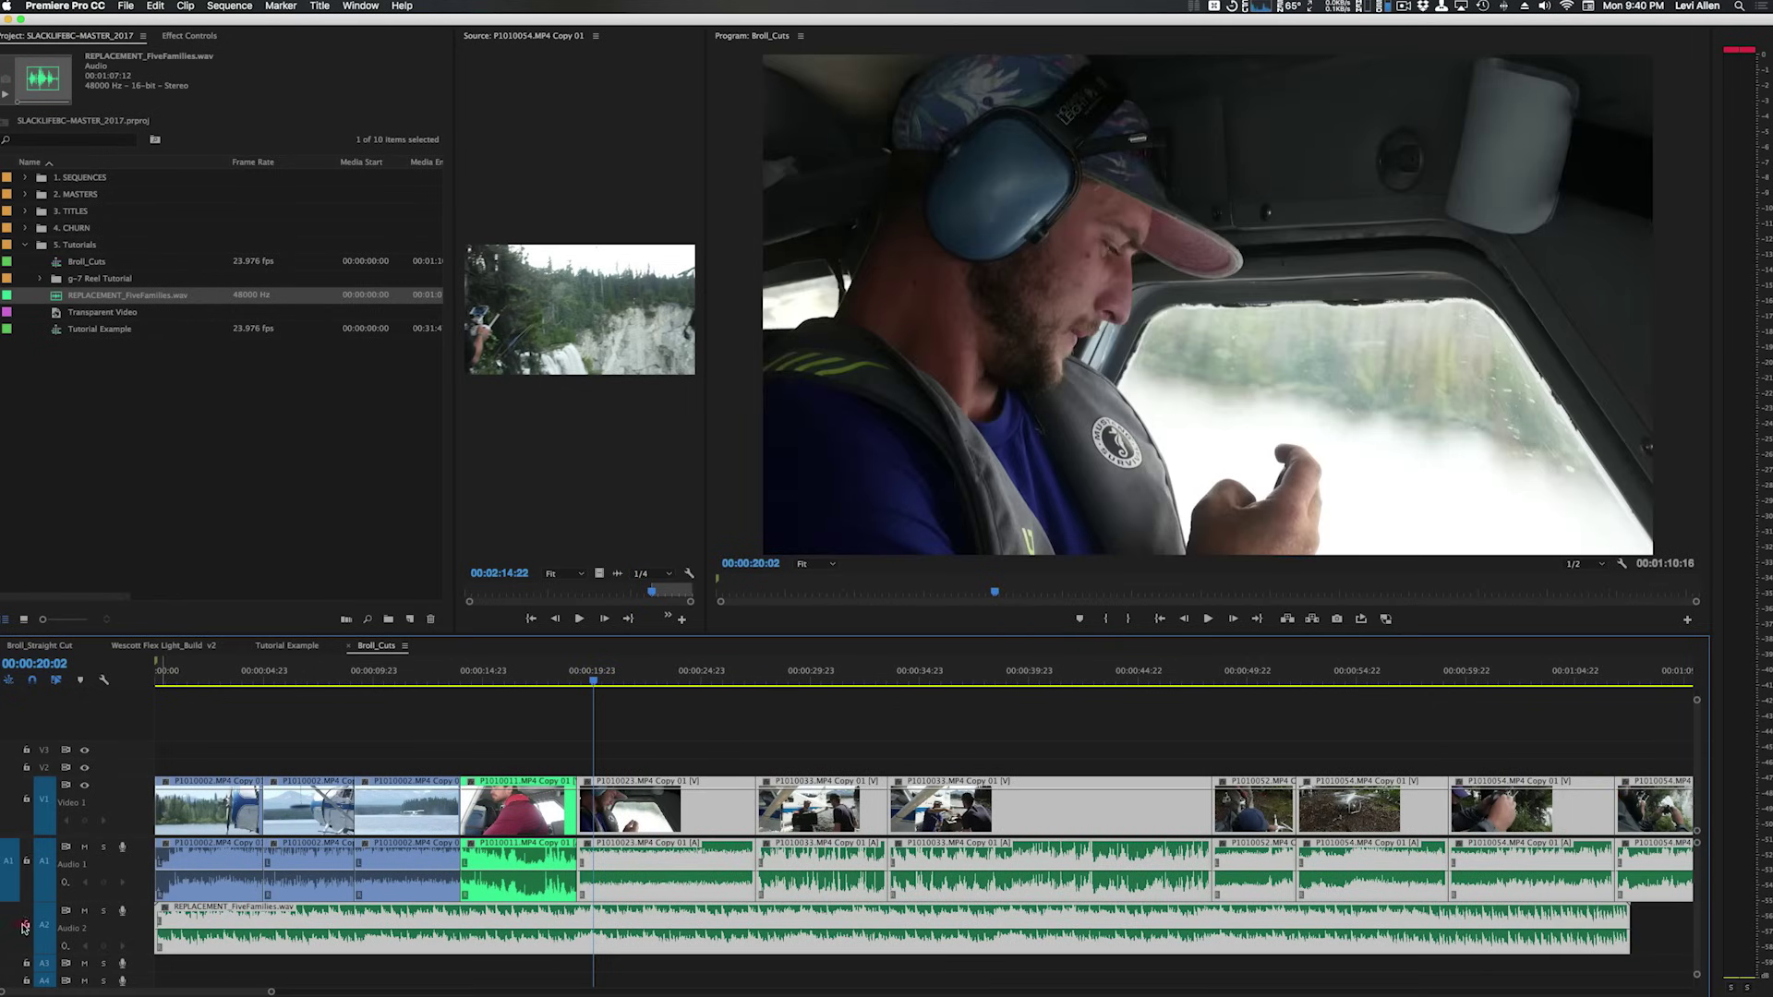
{"action": "left_click", "coordinate": [25, 926]}
{"action": "left_click", "coordinate": [609, 807]}
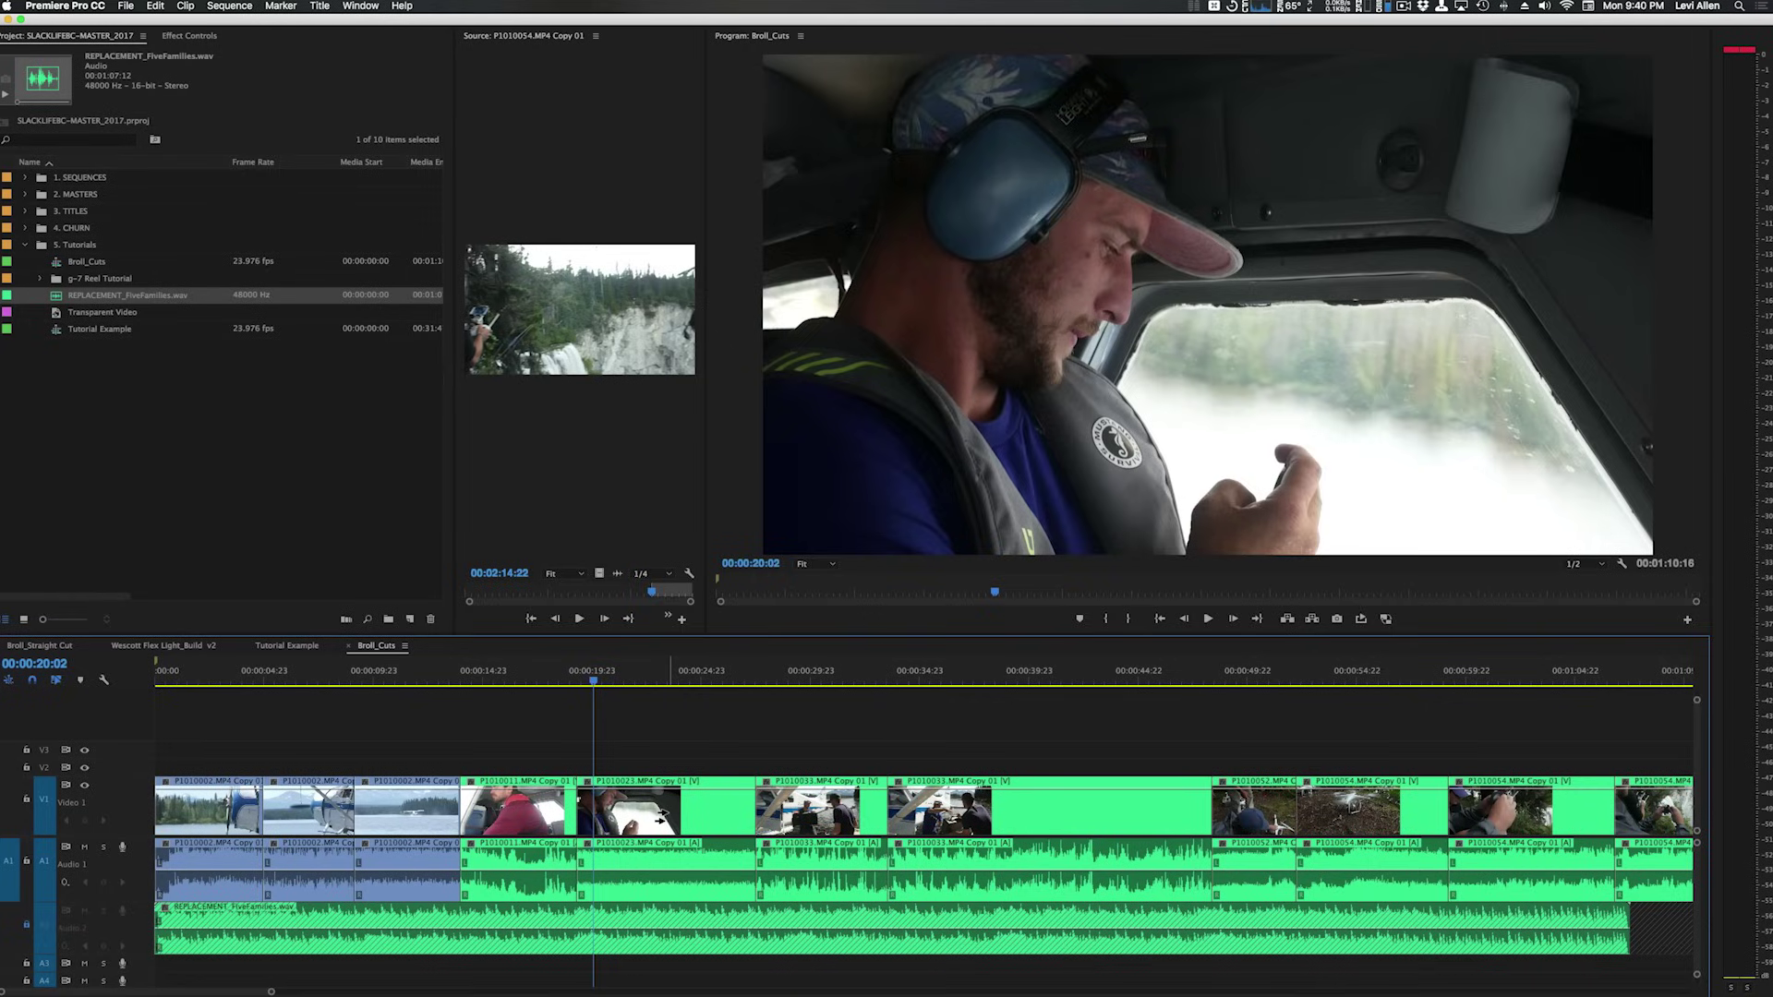
Step: Zoom out to the whole sequence, then box-select and deselect the clips across the tracks
{"action": "key", "text": "minus"}
{"action": "key", "text": "minus"}
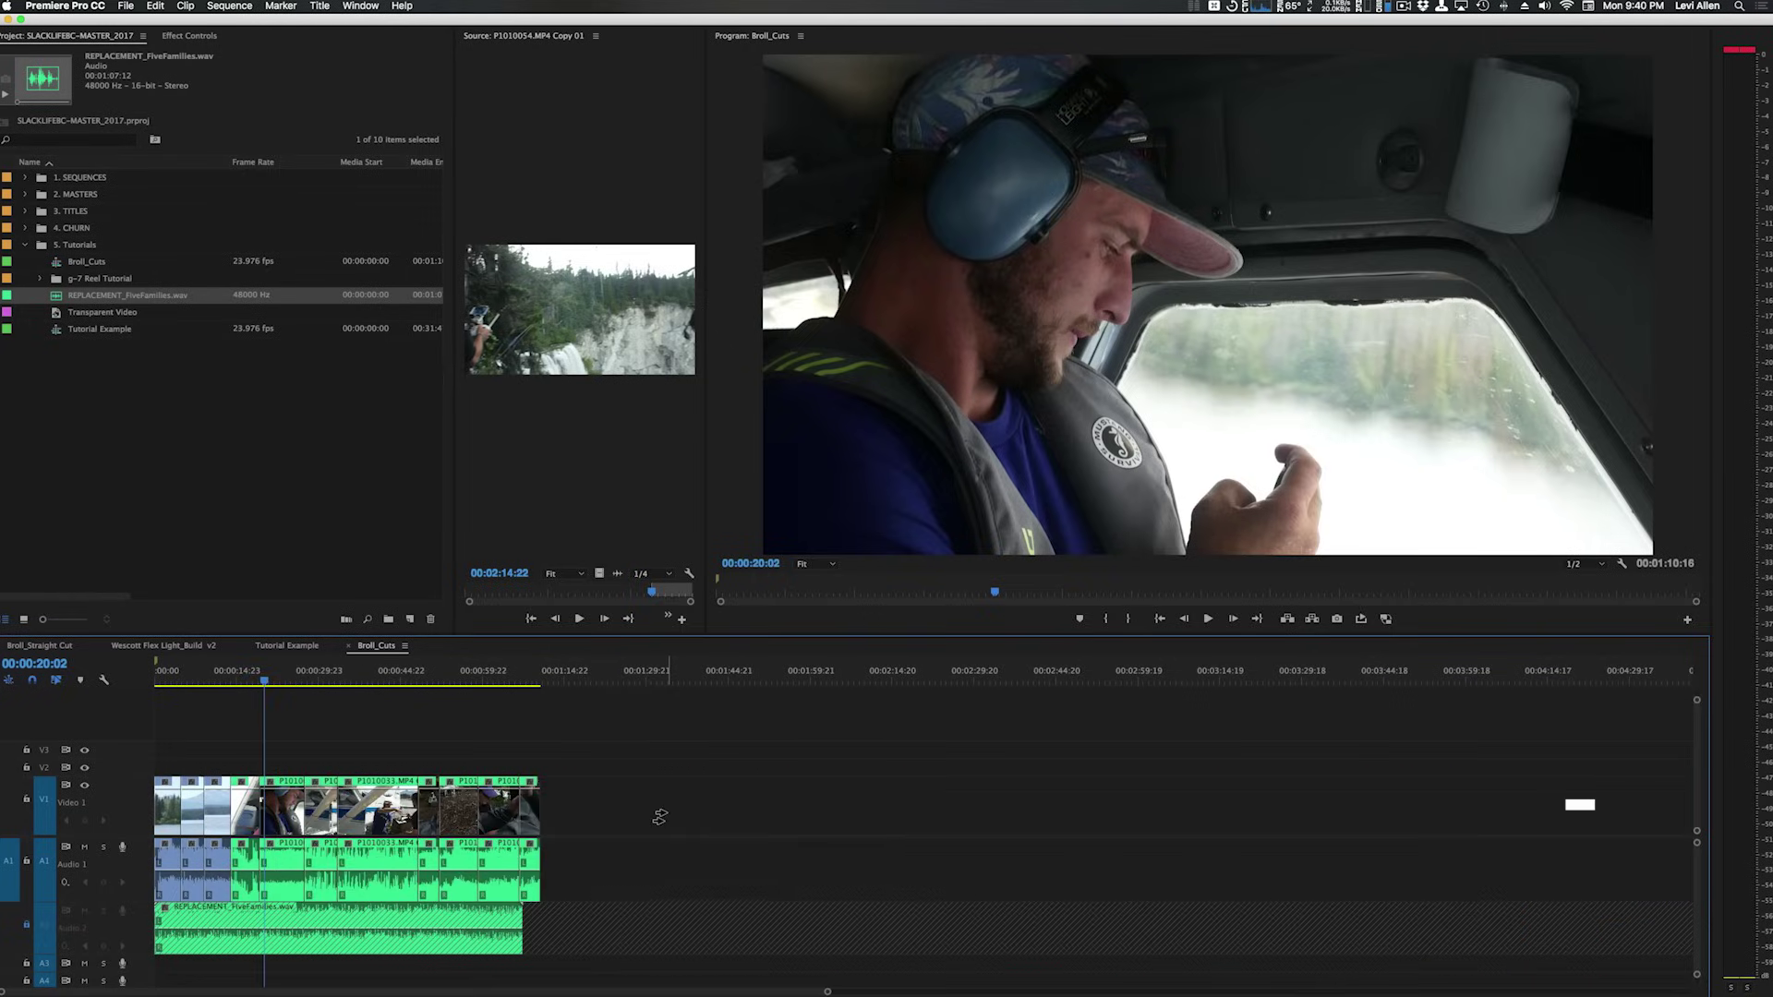
{"action": "key", "text": "v"}
{"action": "left_click_drag", "start_coordinate": [312, 761], "coordinate": [1663, 964]}
{"action": "left_click", "coordinate": [1011, 824]}
{"action": "left_click_drag", "start_coordinate": [1246, 734], "coordinate": [164, 990]}
{"action": "left_click", "coordinate": [330, 745]}
Step: Make the audio tracks taller, toggle snapping, save the project and select all clips
{"action": "scroll", "coordinate": [332, 743], "scroll_direction": "left", "scroll_amount": 3}
{"action": "key", "text": "alt+="}
{"action": "key", "text": "s"}
{"action": "key", "text": "super+s"}
{"action": "key", "text": "super+z"}
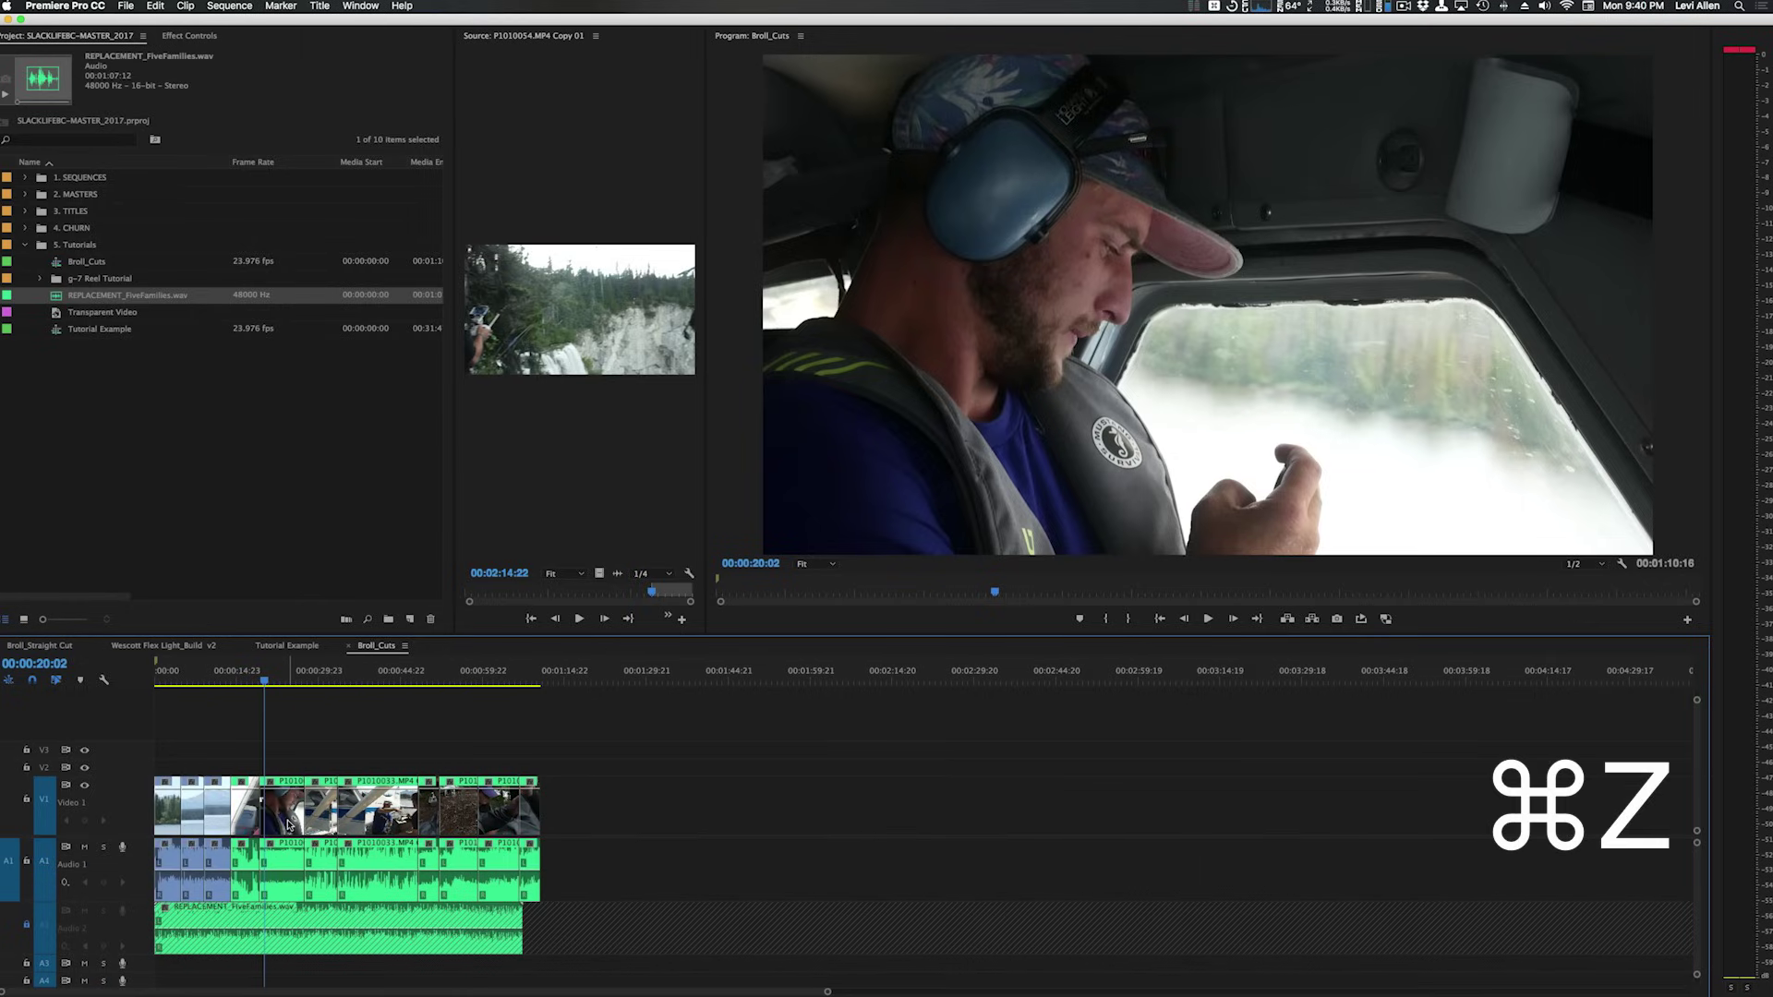
{"action": "key", "text": "super+a"}
Step: Push the V1/A1 clips from that point onward right to open a gap
{"action": "key", "text": "a"}
{"action": "left_click", "coordinate": [281, 818]}
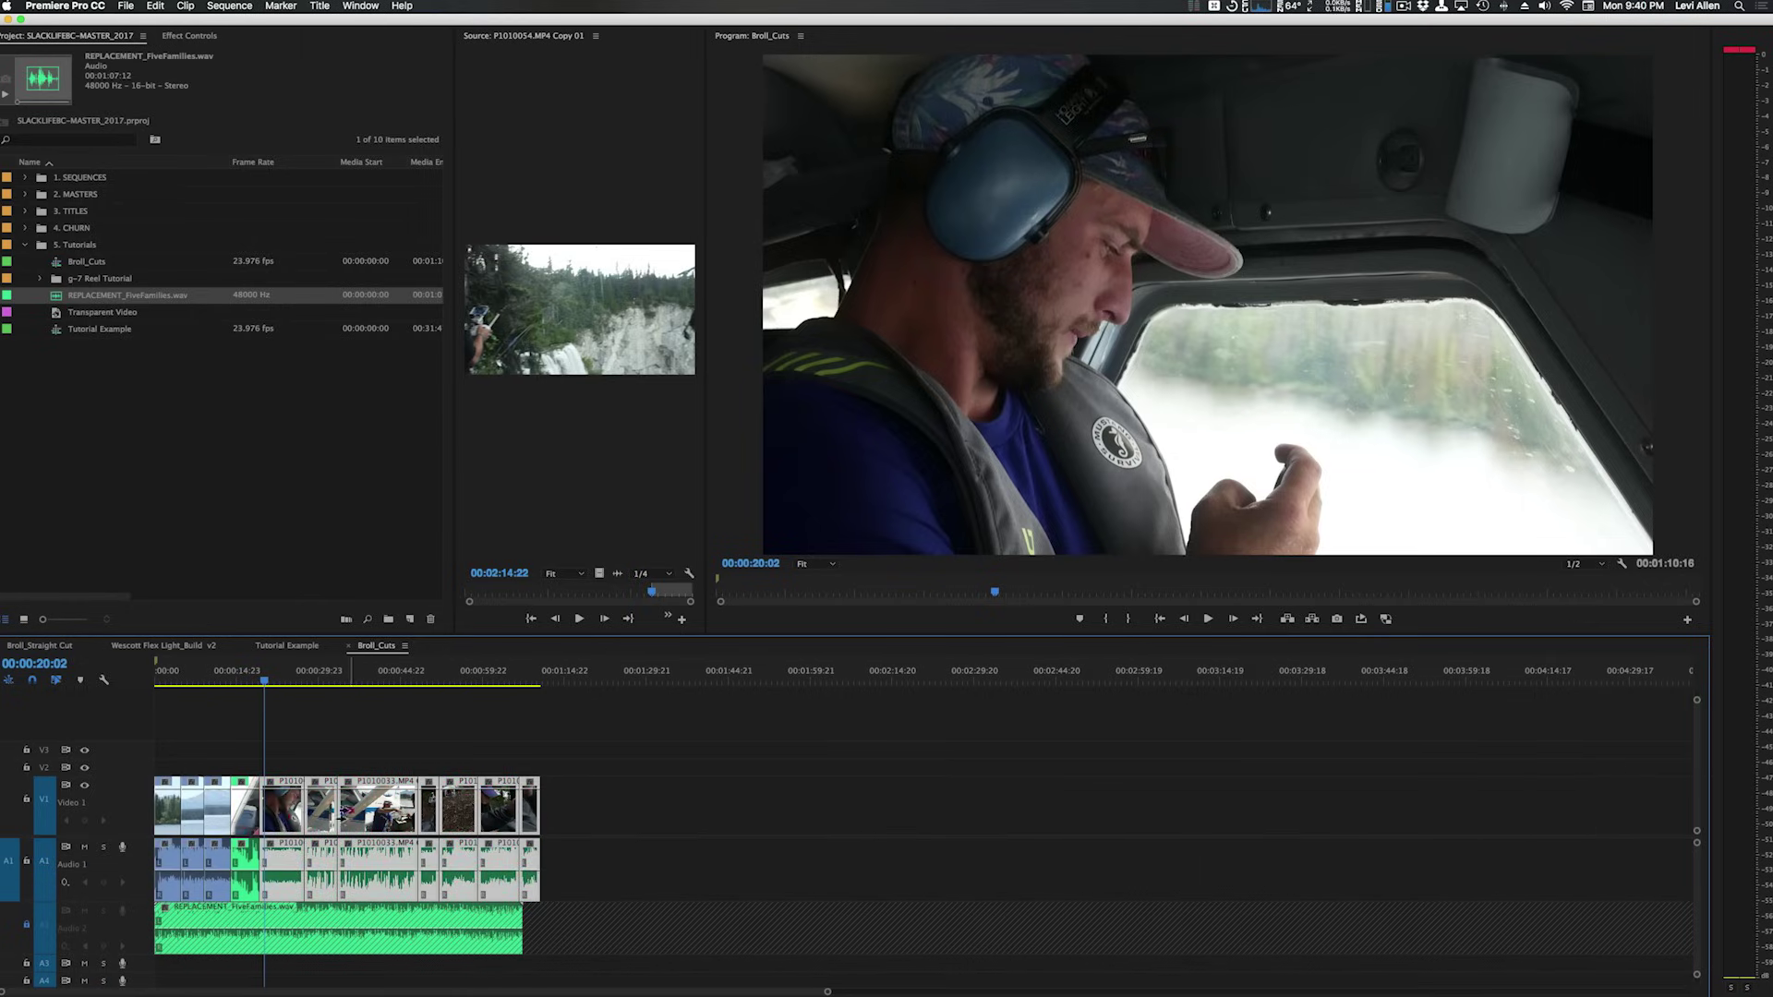
{"action": "left_click_drag", "start_coordinate": [280, 818], "coordinate": [368, 806]}
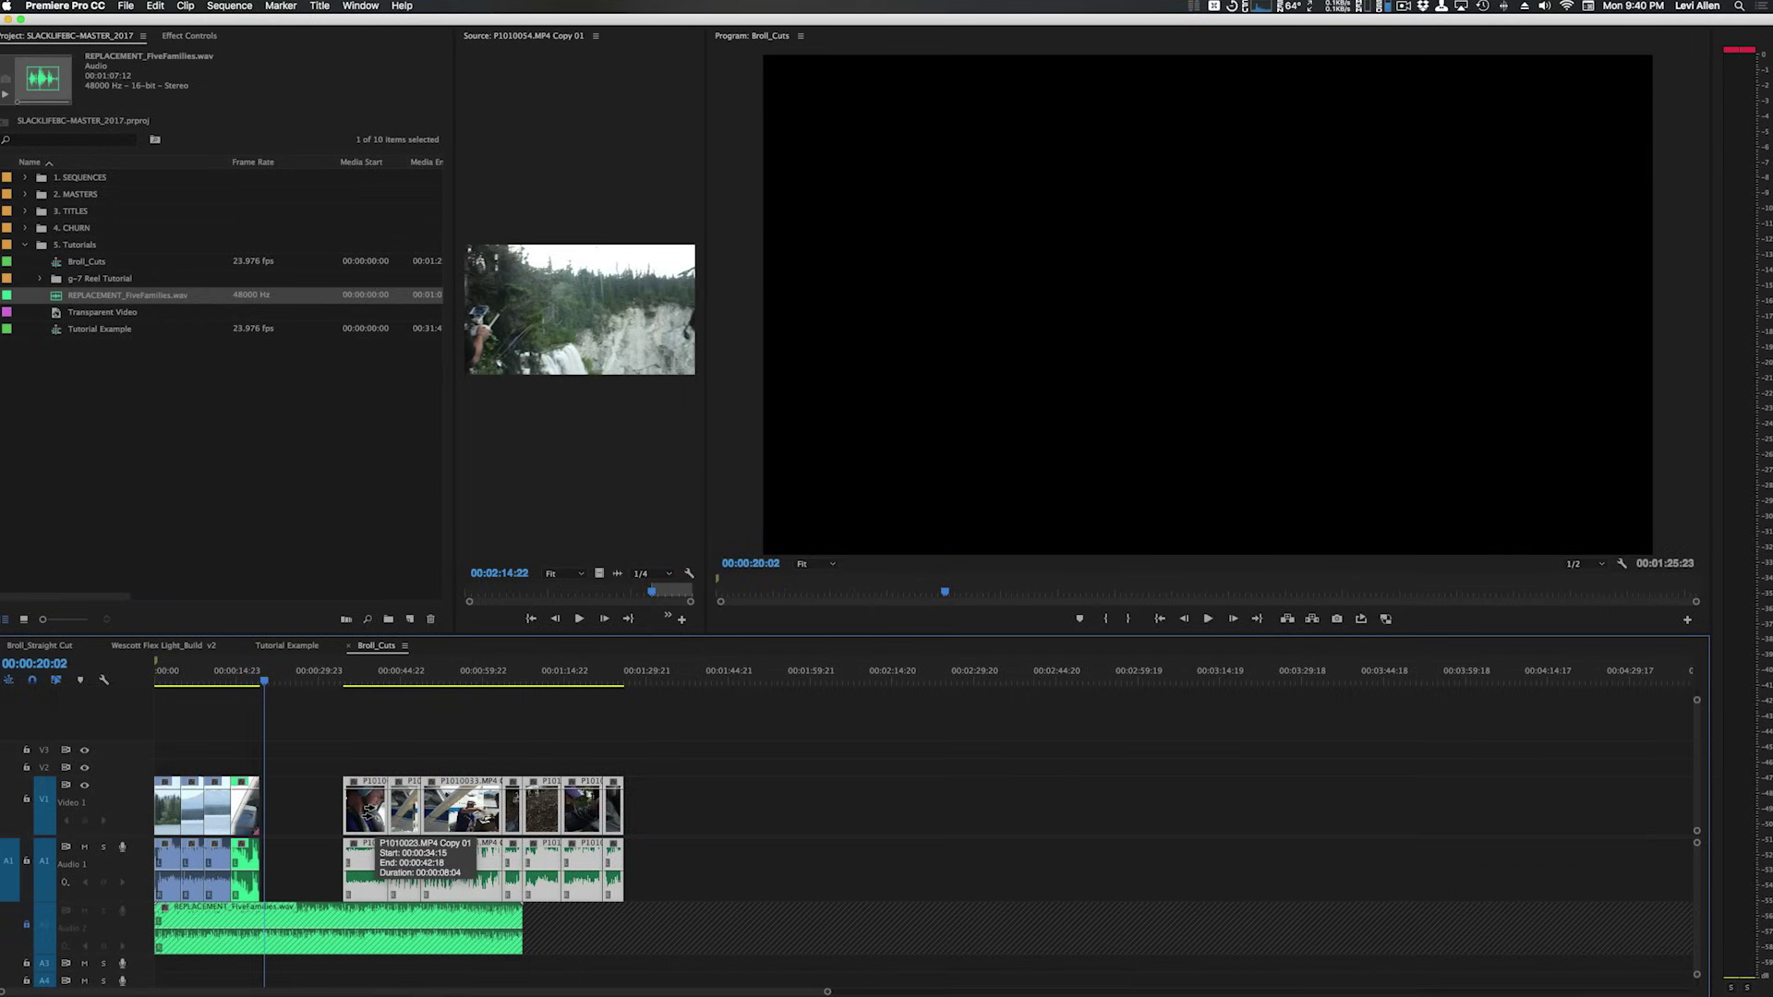
{"action": "key", "text": "shift"}
Step: Select the clips before the gap, then box-select the right-hand V1/A1 clips
{"action": "key", "text": "shift+a"}
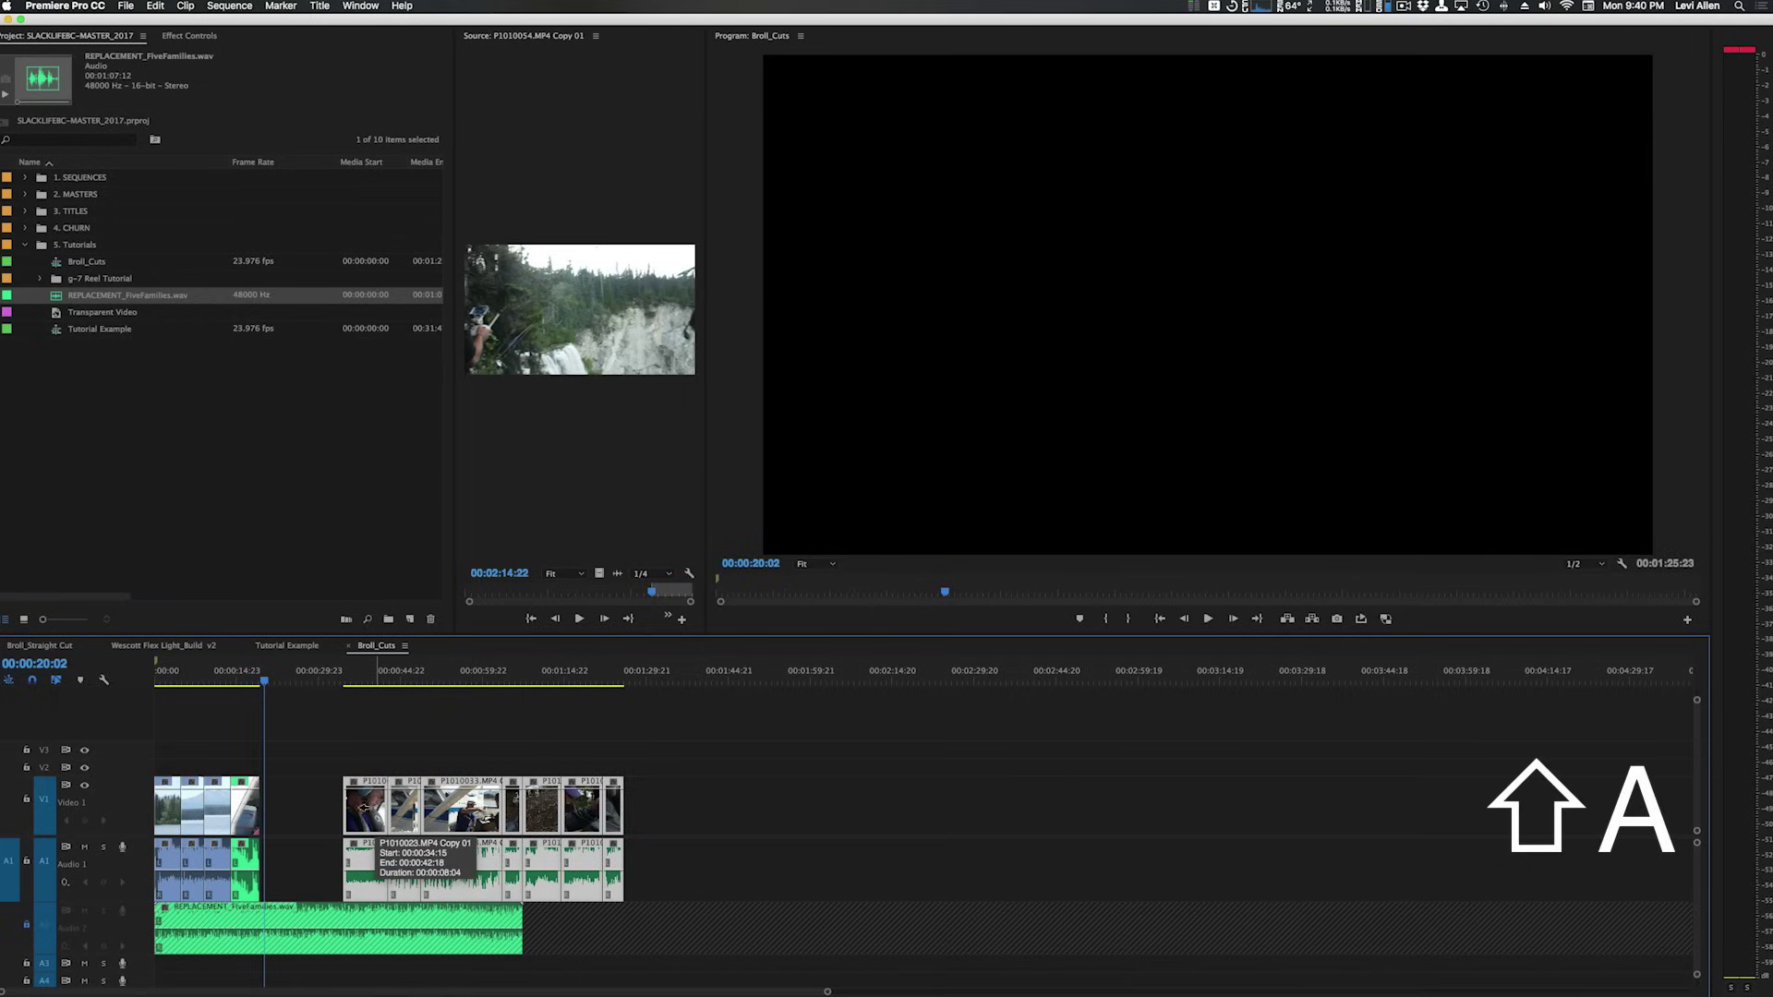
{"action": "left_click", "coordinate": [312, 801]}
{"action": "key", "text": "v"}
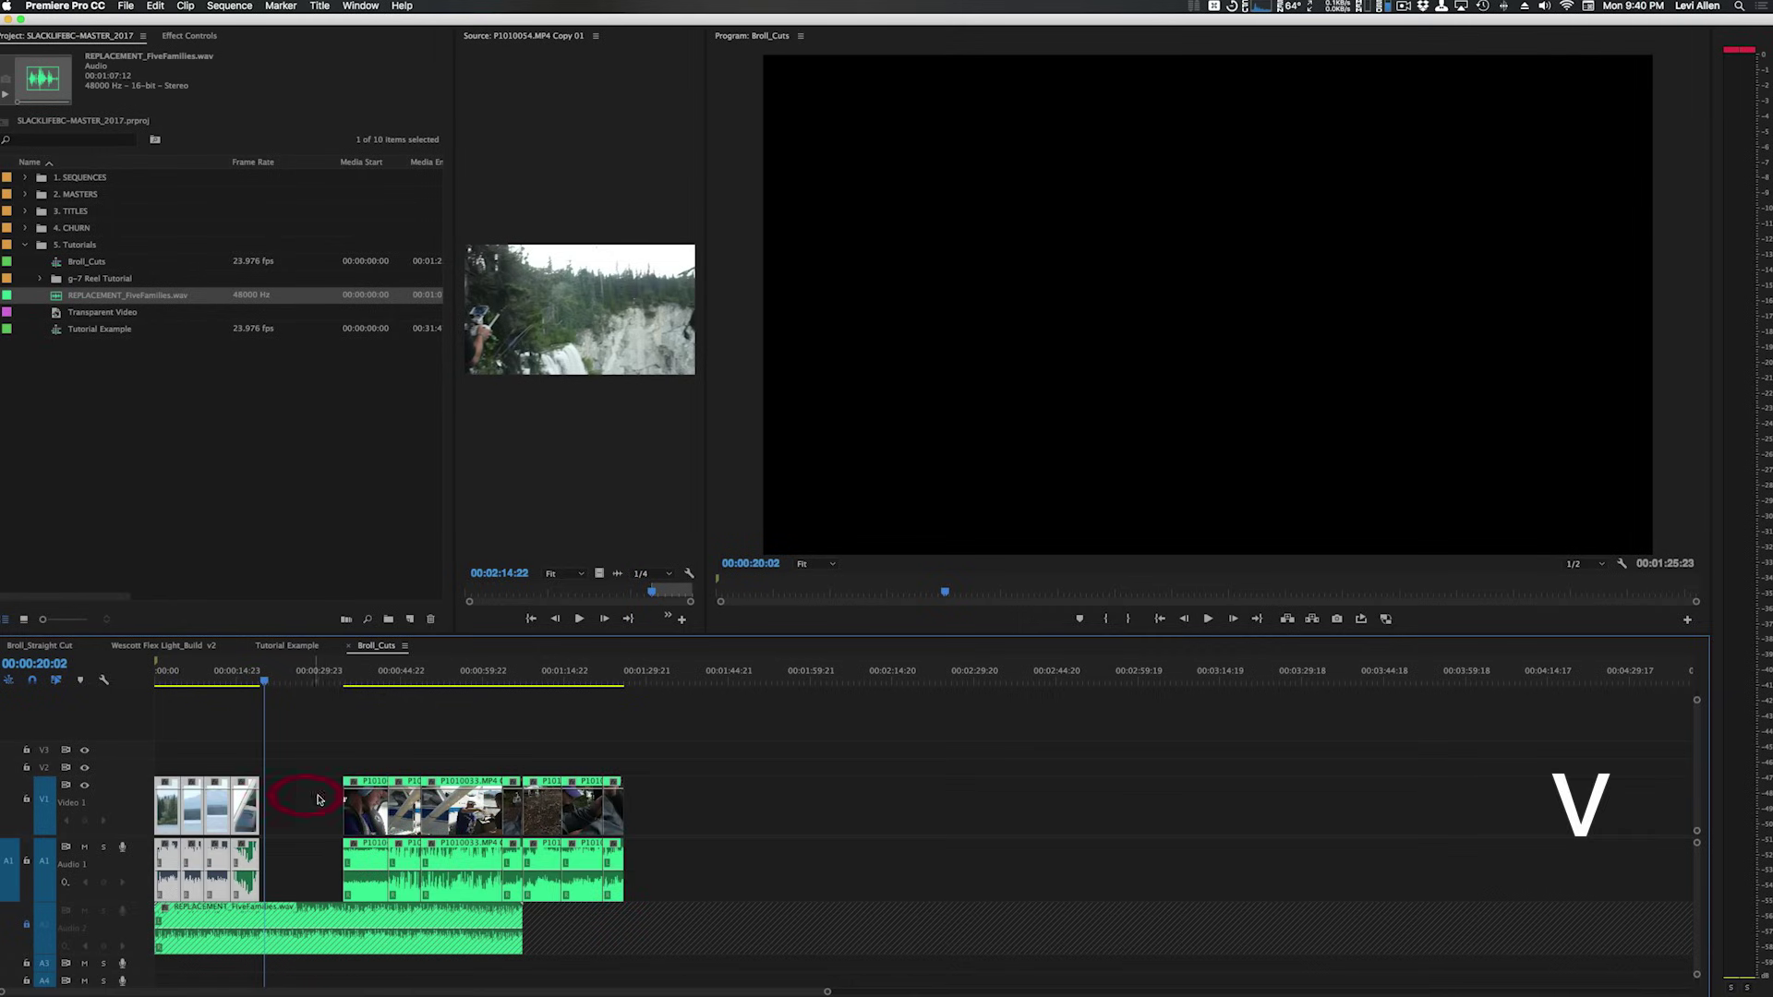
{"action": "left_click_drag", "start_coordinate": [325, 744], "coordinate": [609, 826]}
{"action": "left_click_drag", "start_coordinate": [349, 744], "coordinate": [623, 831]}
{"action": "left_click_drag", "start_coordinate": [678, 744], "coordinate": [338, 847]}
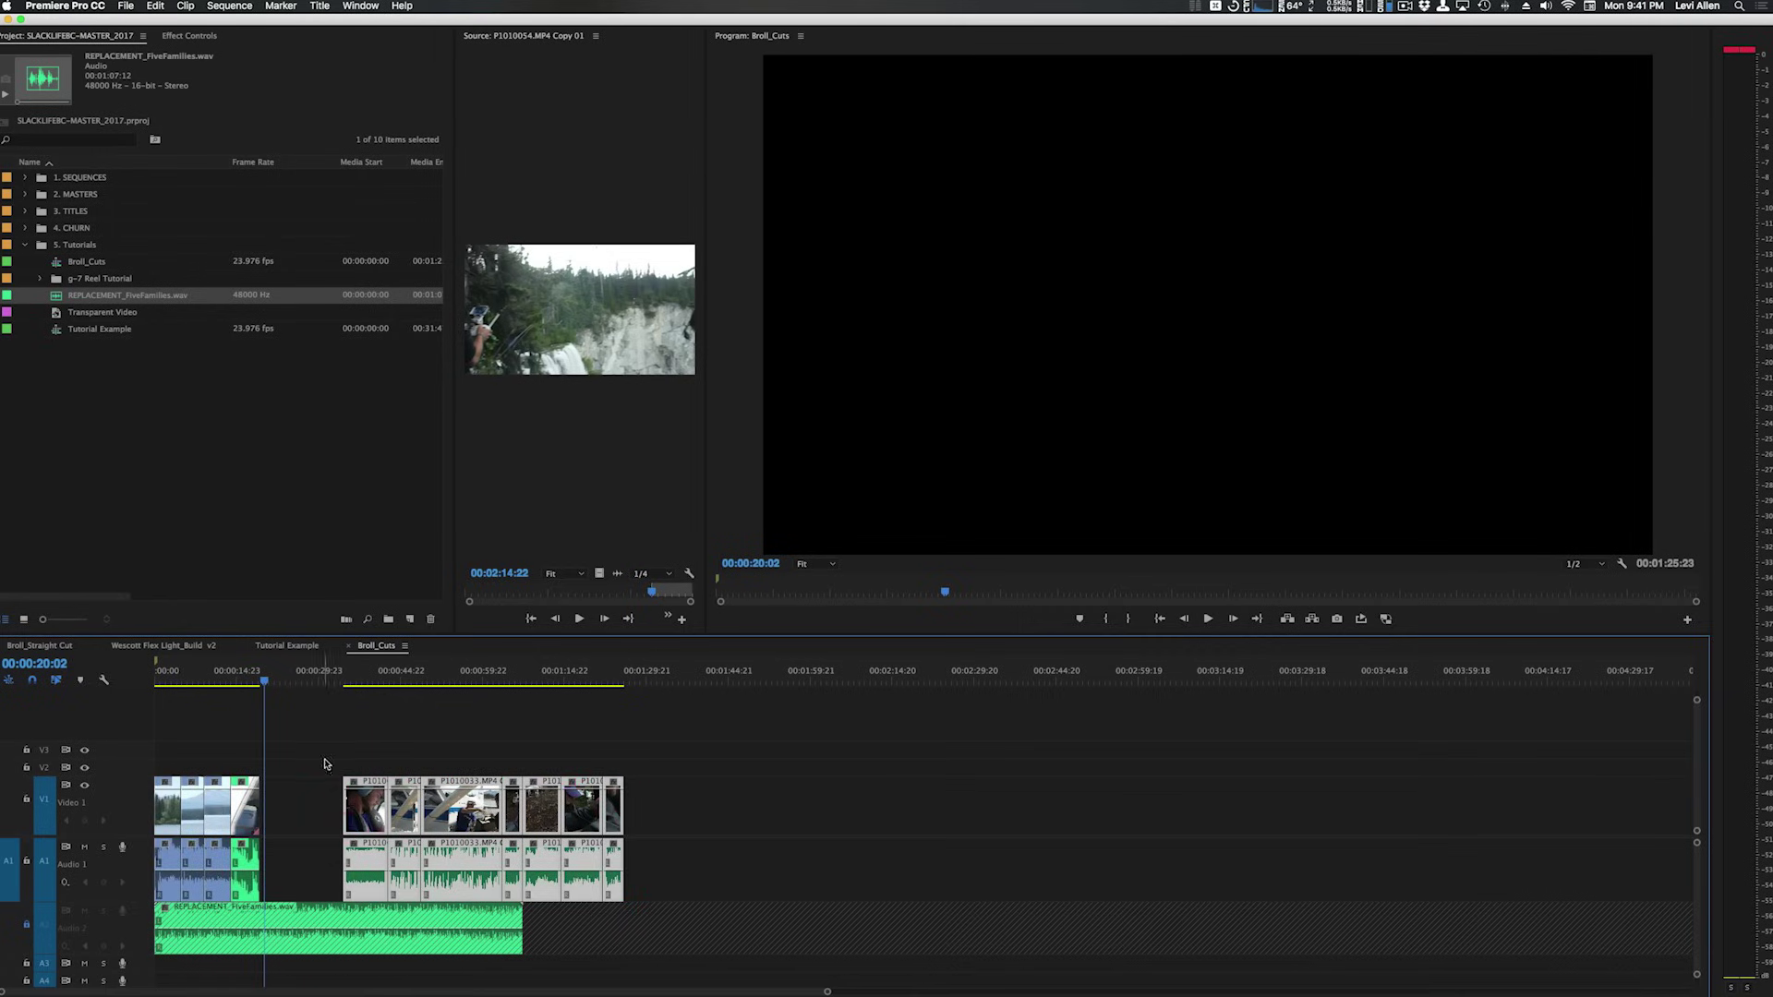
Step: Slide the right-hand clips back left to close the gap and fit the sequence
{"action": "key", "text": "a"}
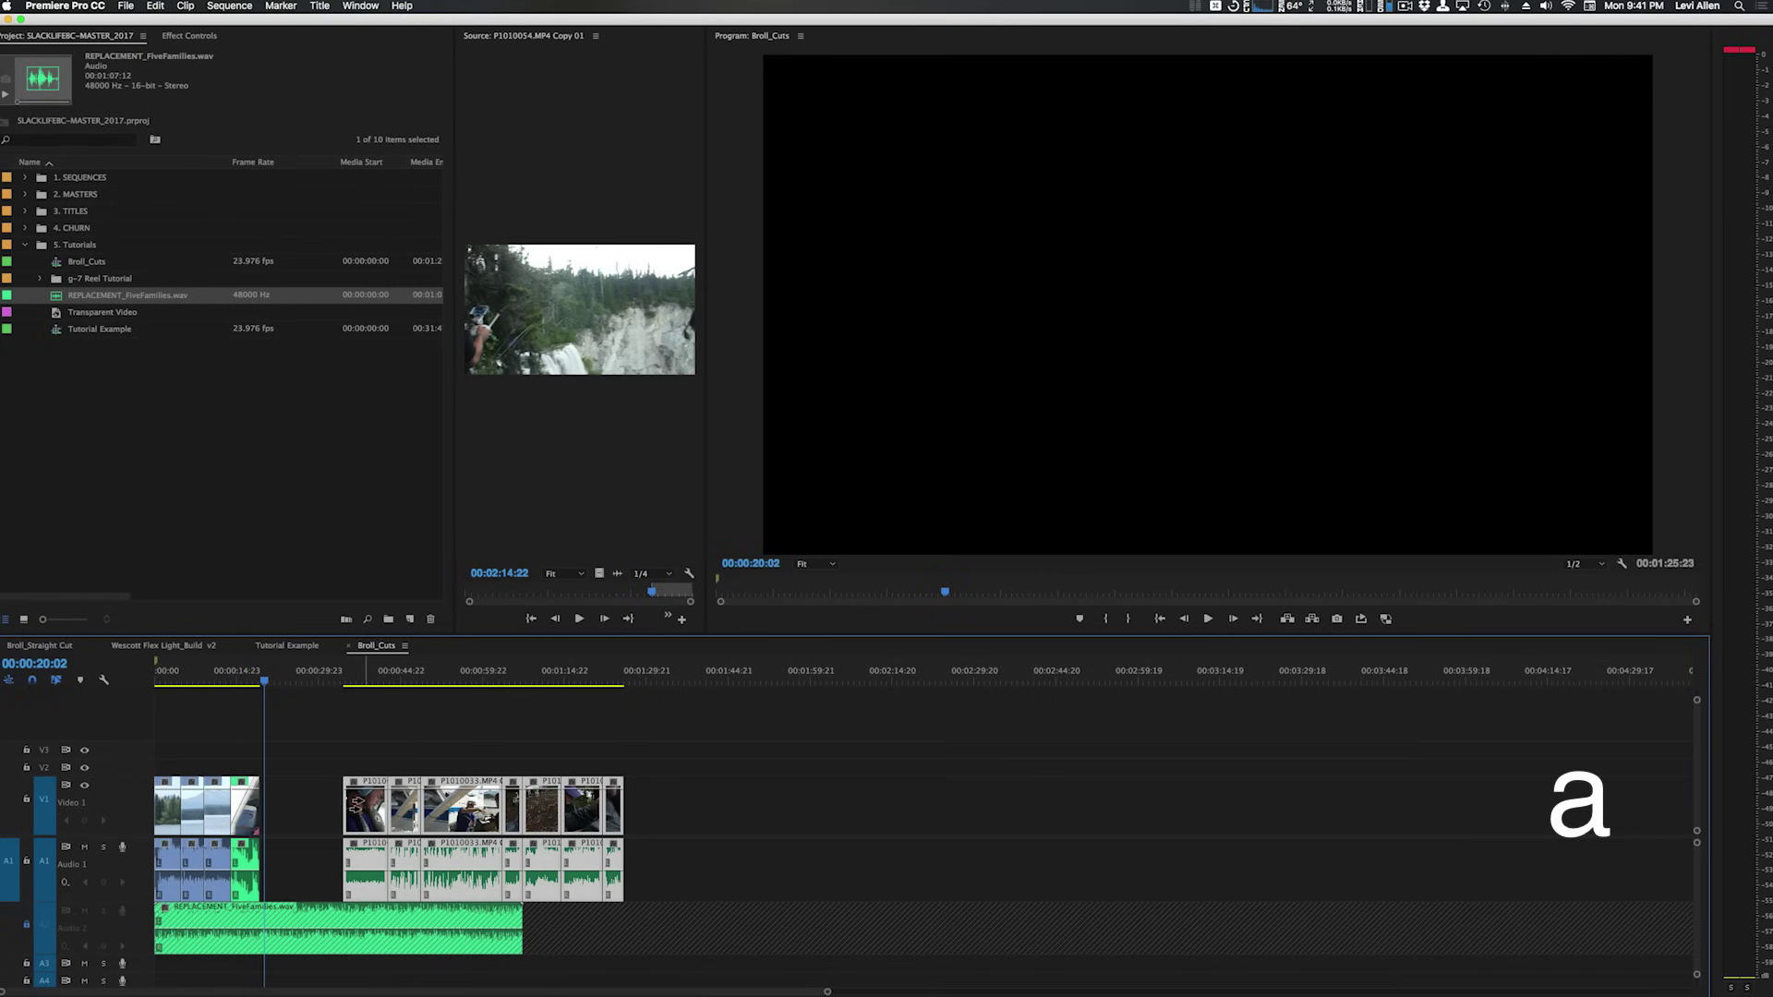
{"action": "left_click_drag", "start_coordinate": [360, 810], "coordinate": [282, 816]}
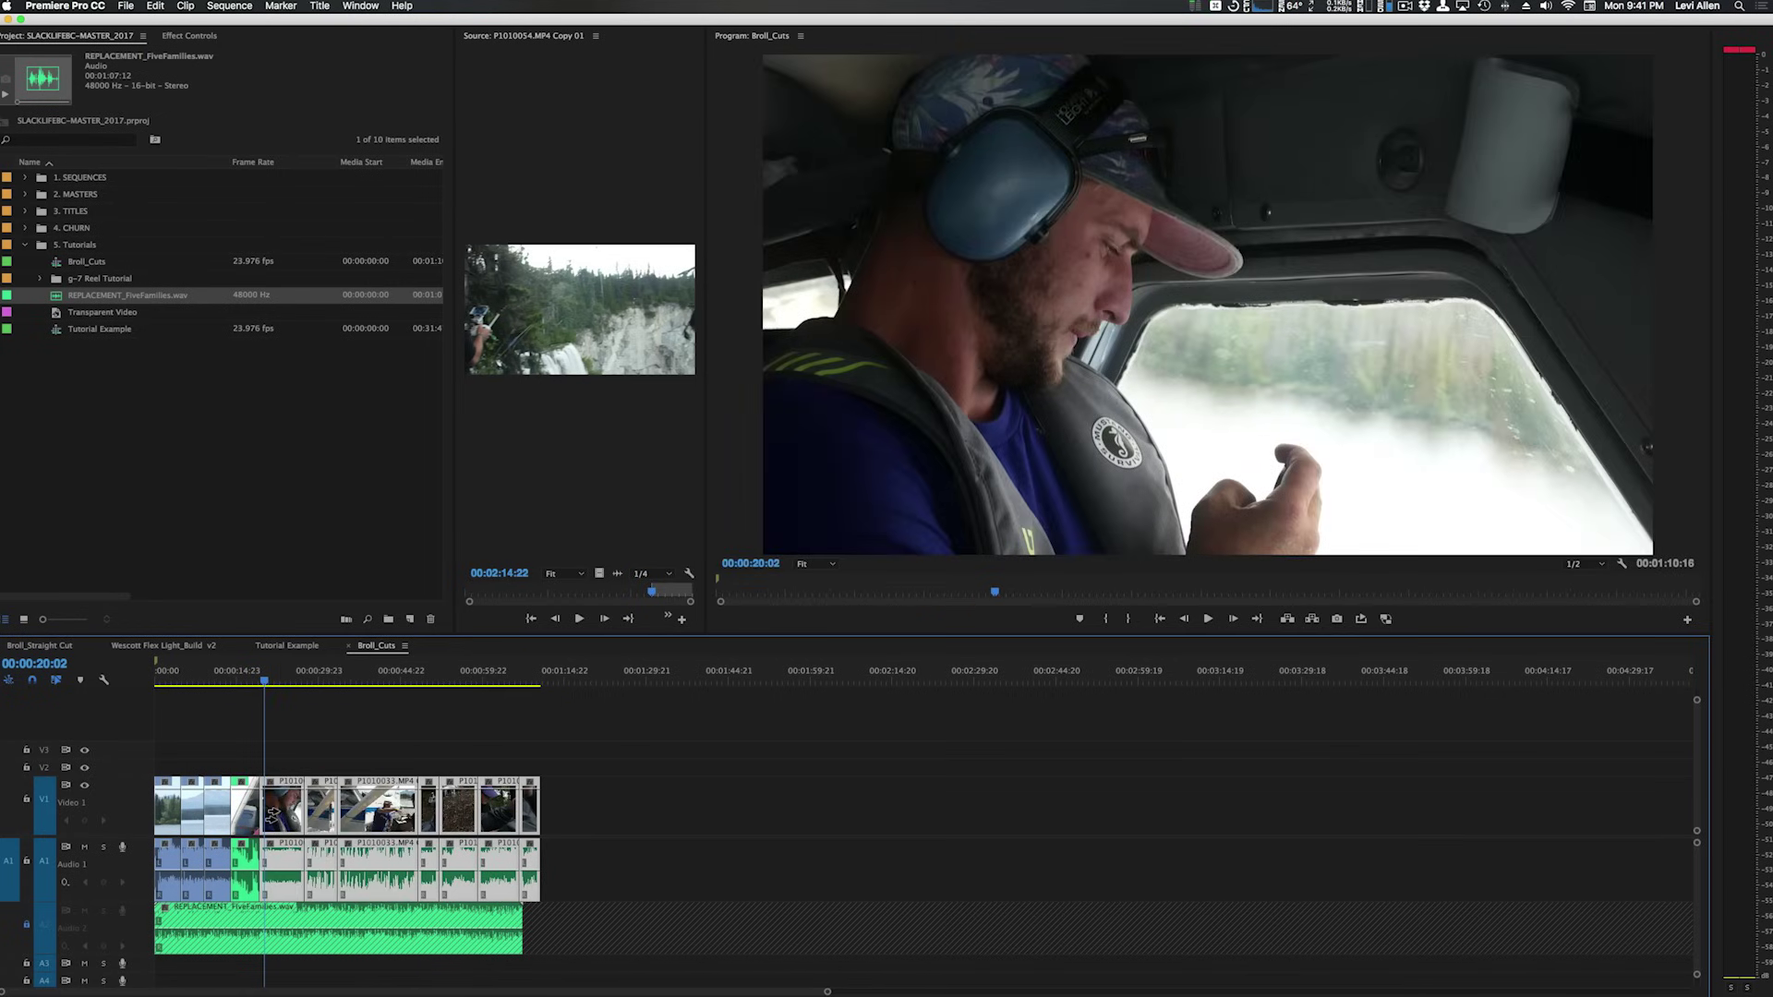
{"action": "key", "text": "backslash"}
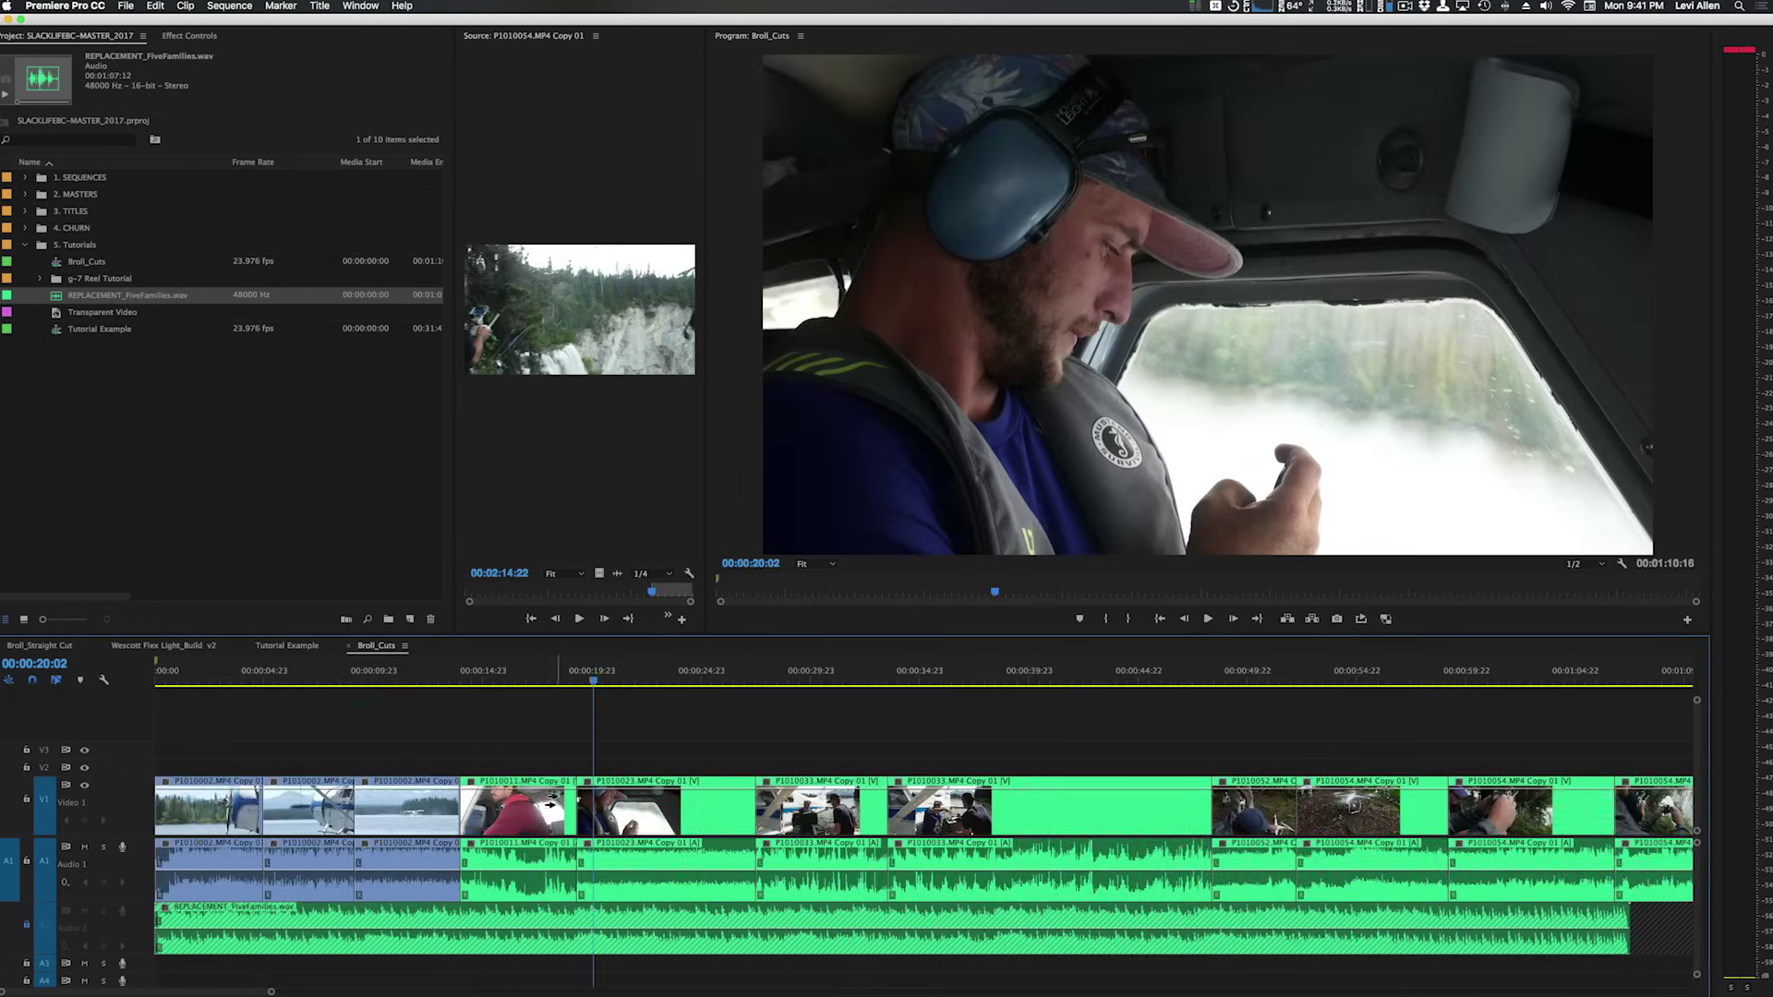
Step: Push the clips from P1010023 onward right and move P1010033 next to P1010011
{"action": "key", "text": "a"}
{"action": "left_click_drag", "start_coordinate": [591, 796], "coordinate": [786, 784]}
{"action": "key", "text": "b"}
{"action": "key", "text": "v"}
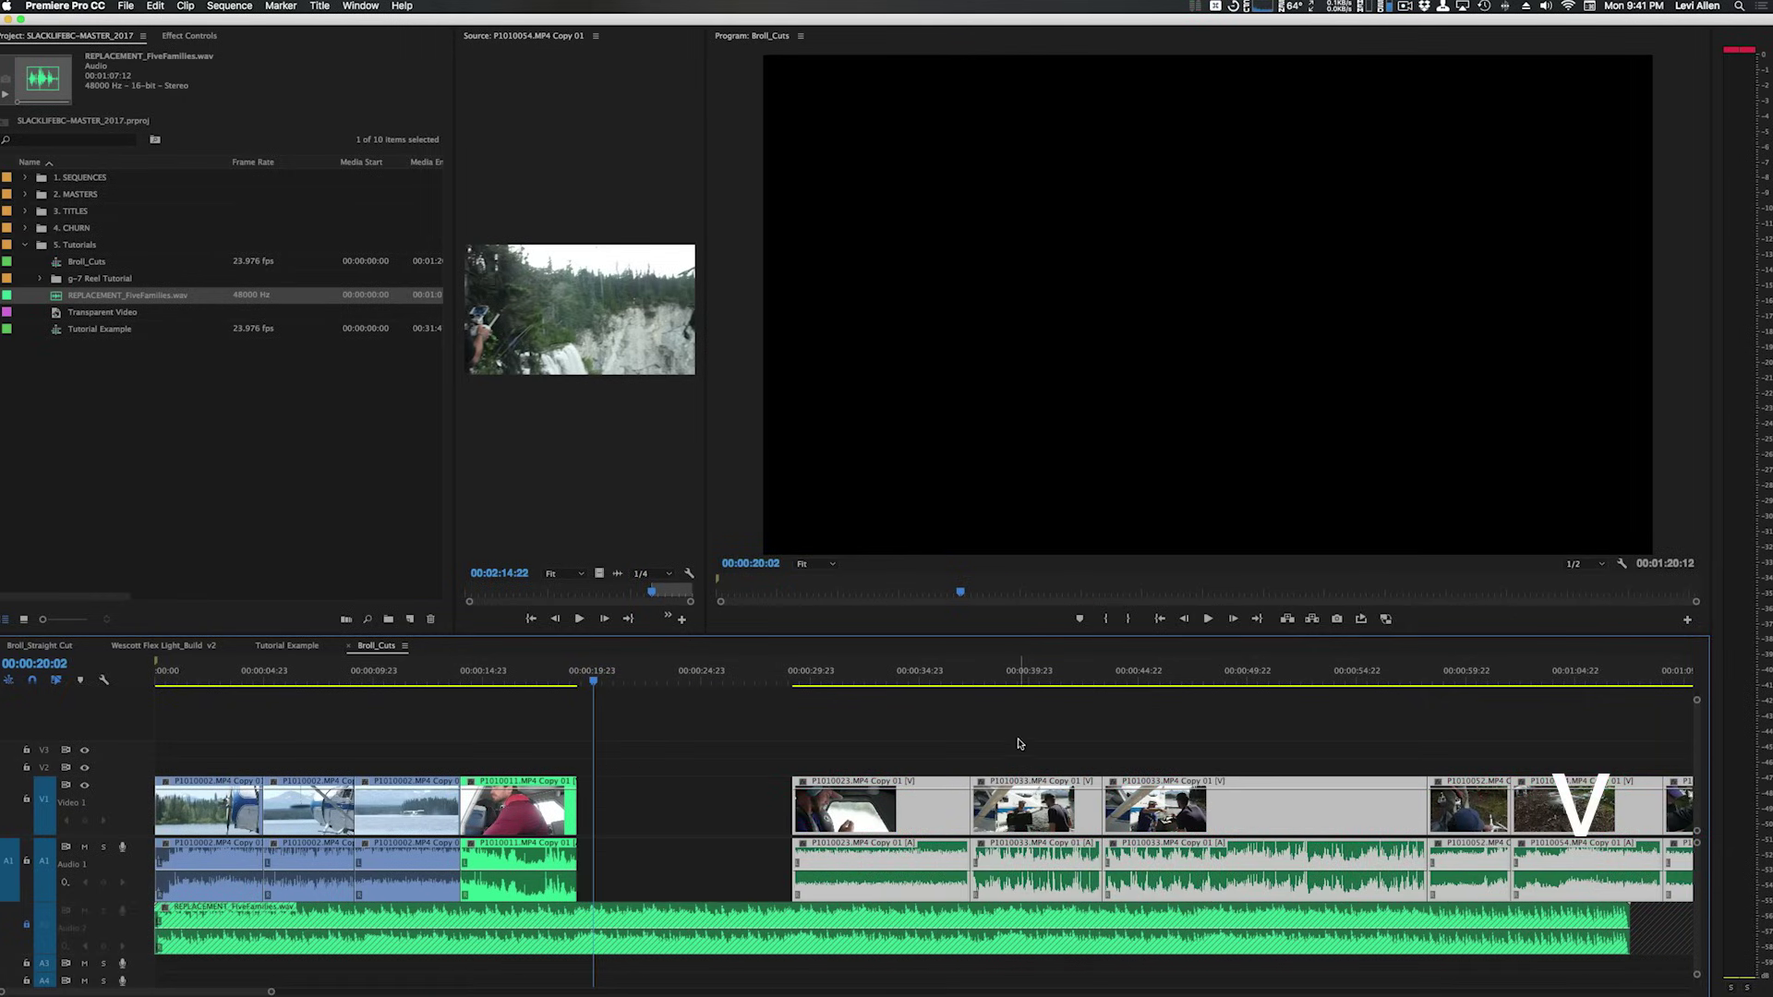
{"action": "left_click_drag", "start_coordinate": [1034, 809], "coordinate": [641, 821]}
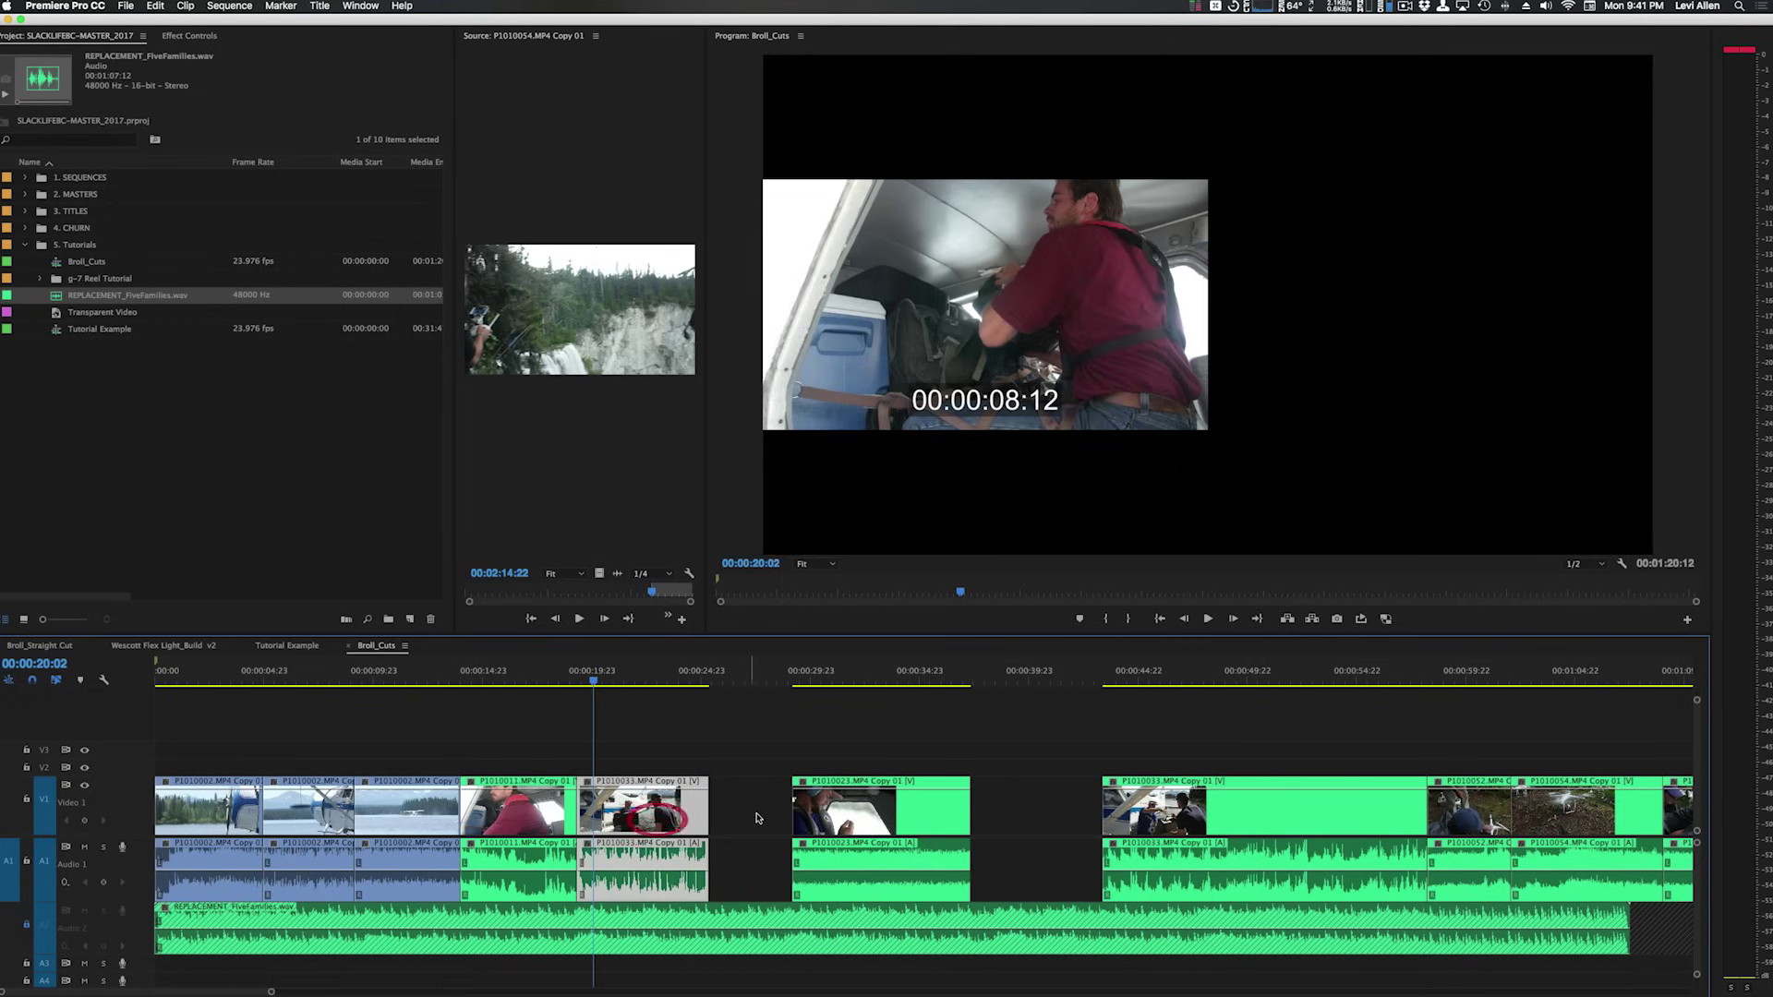
Step: Ripple-delete the two gaps left after P1010033
{"action": "left_click", "coordinate": [759, 812]}
{"action": "key", "text": "Delete"}
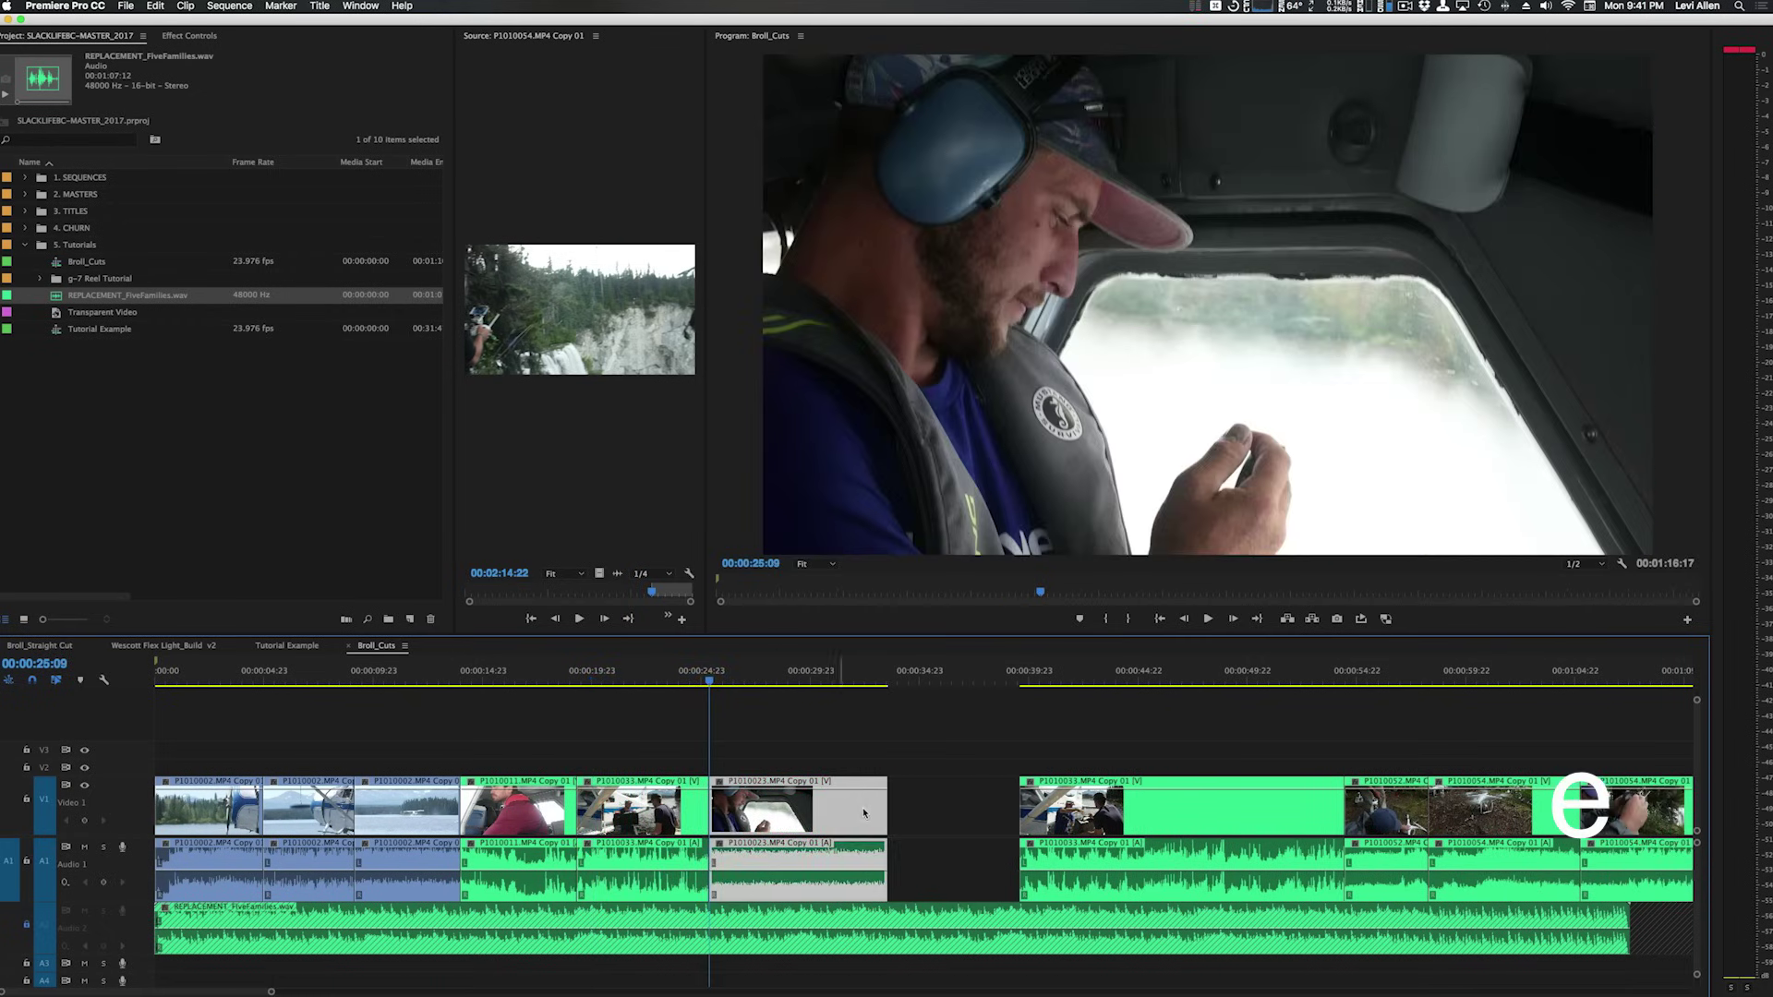
{"action": "left_click", "coordinate": [914, 805]}
{"action": "key", "text": "Delete"}
Step: Razor-cut P1010054.MP4 Copy 01 at the playhead and preview the cut
{"action": "left_click", "coordinate": [495, 681]}
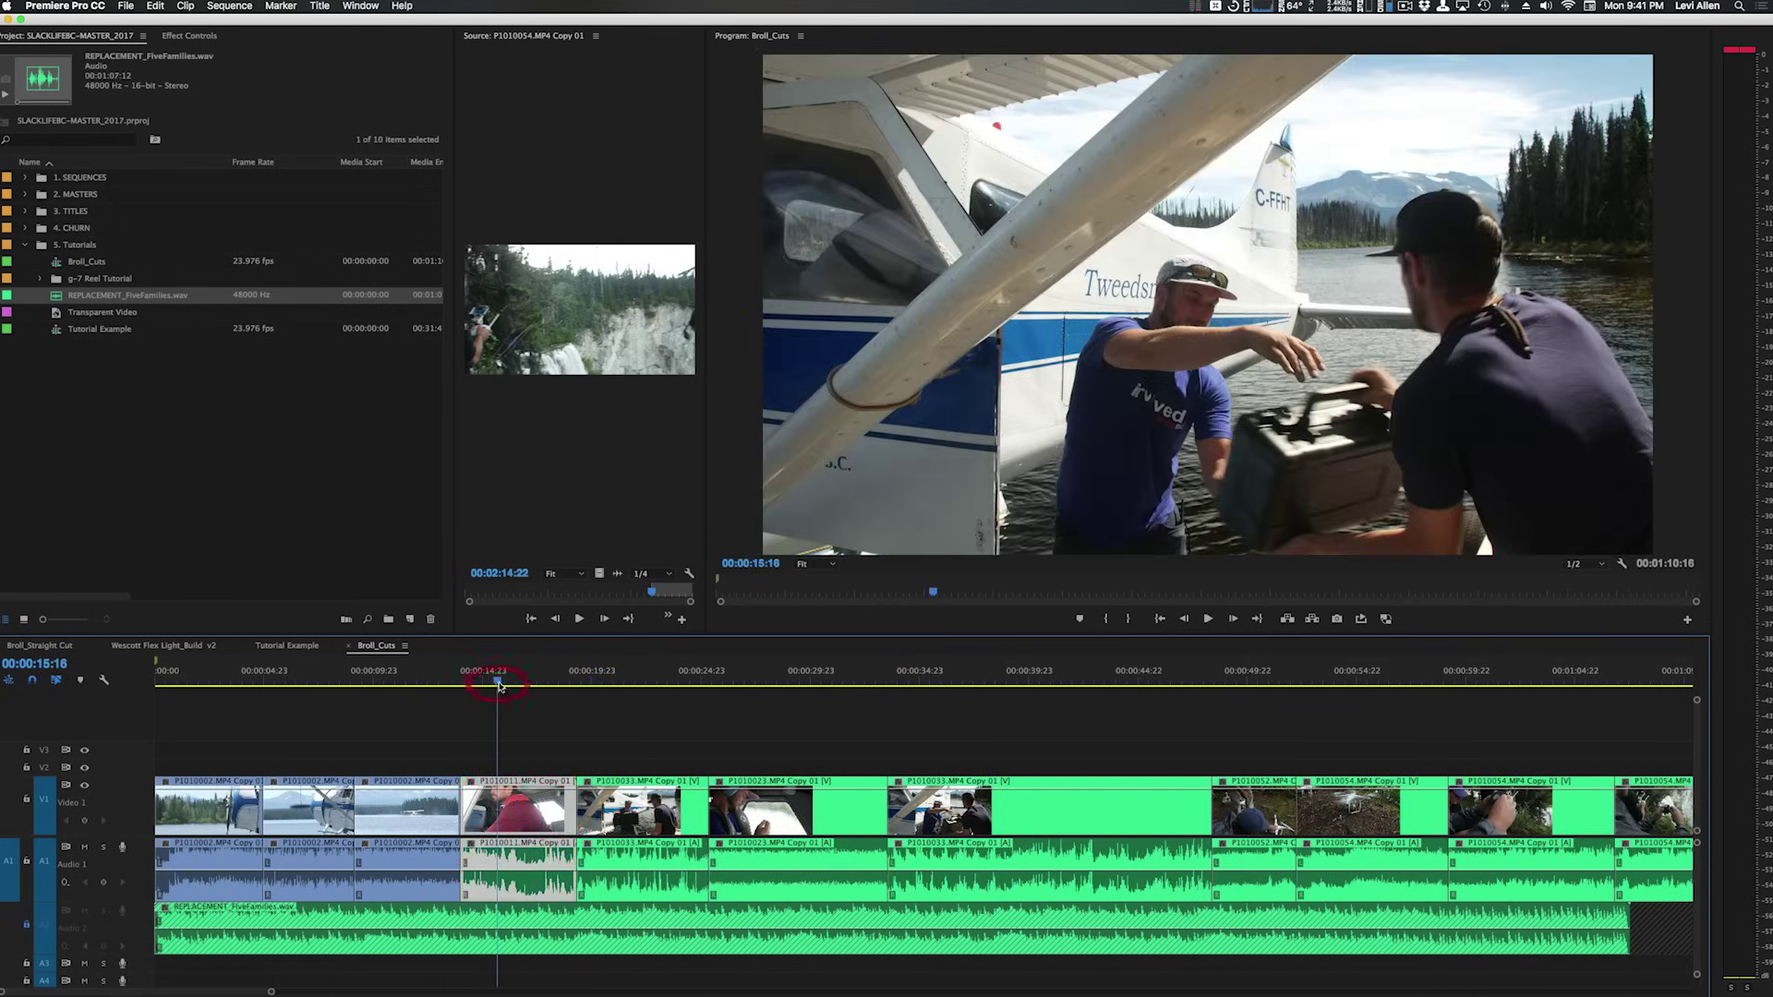
{"action": "key", "text": "b"}
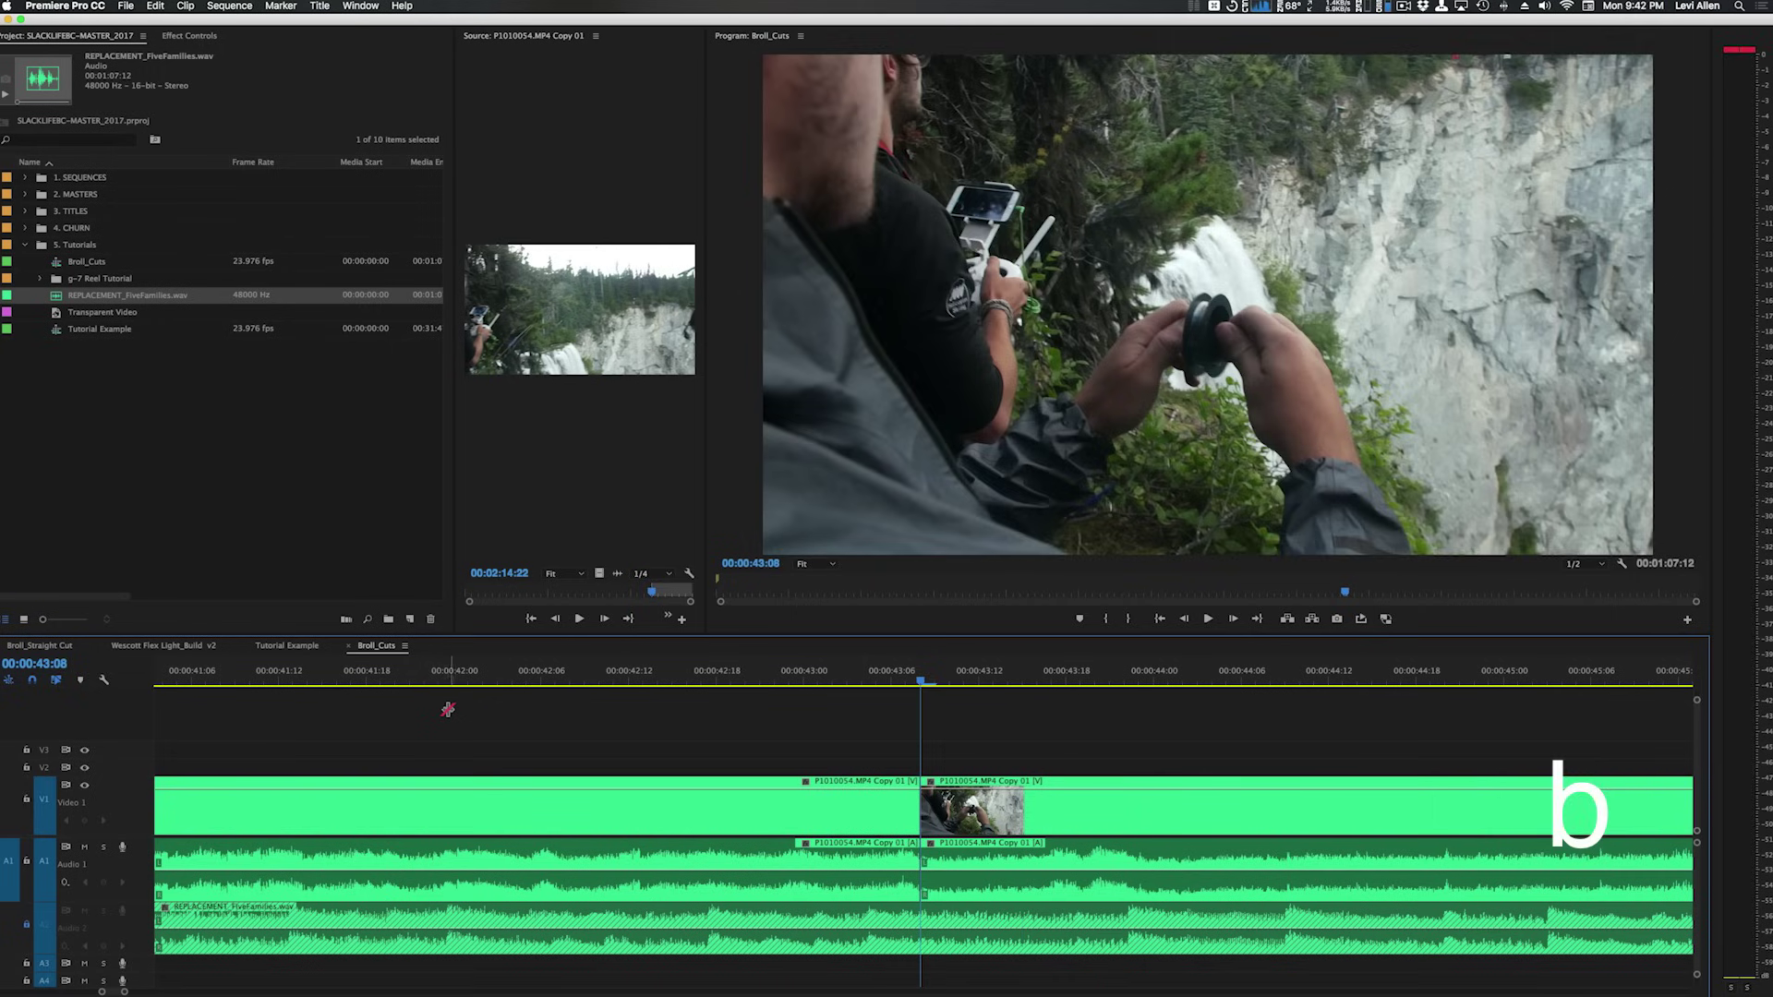
{"action": "key", "text": "space"}
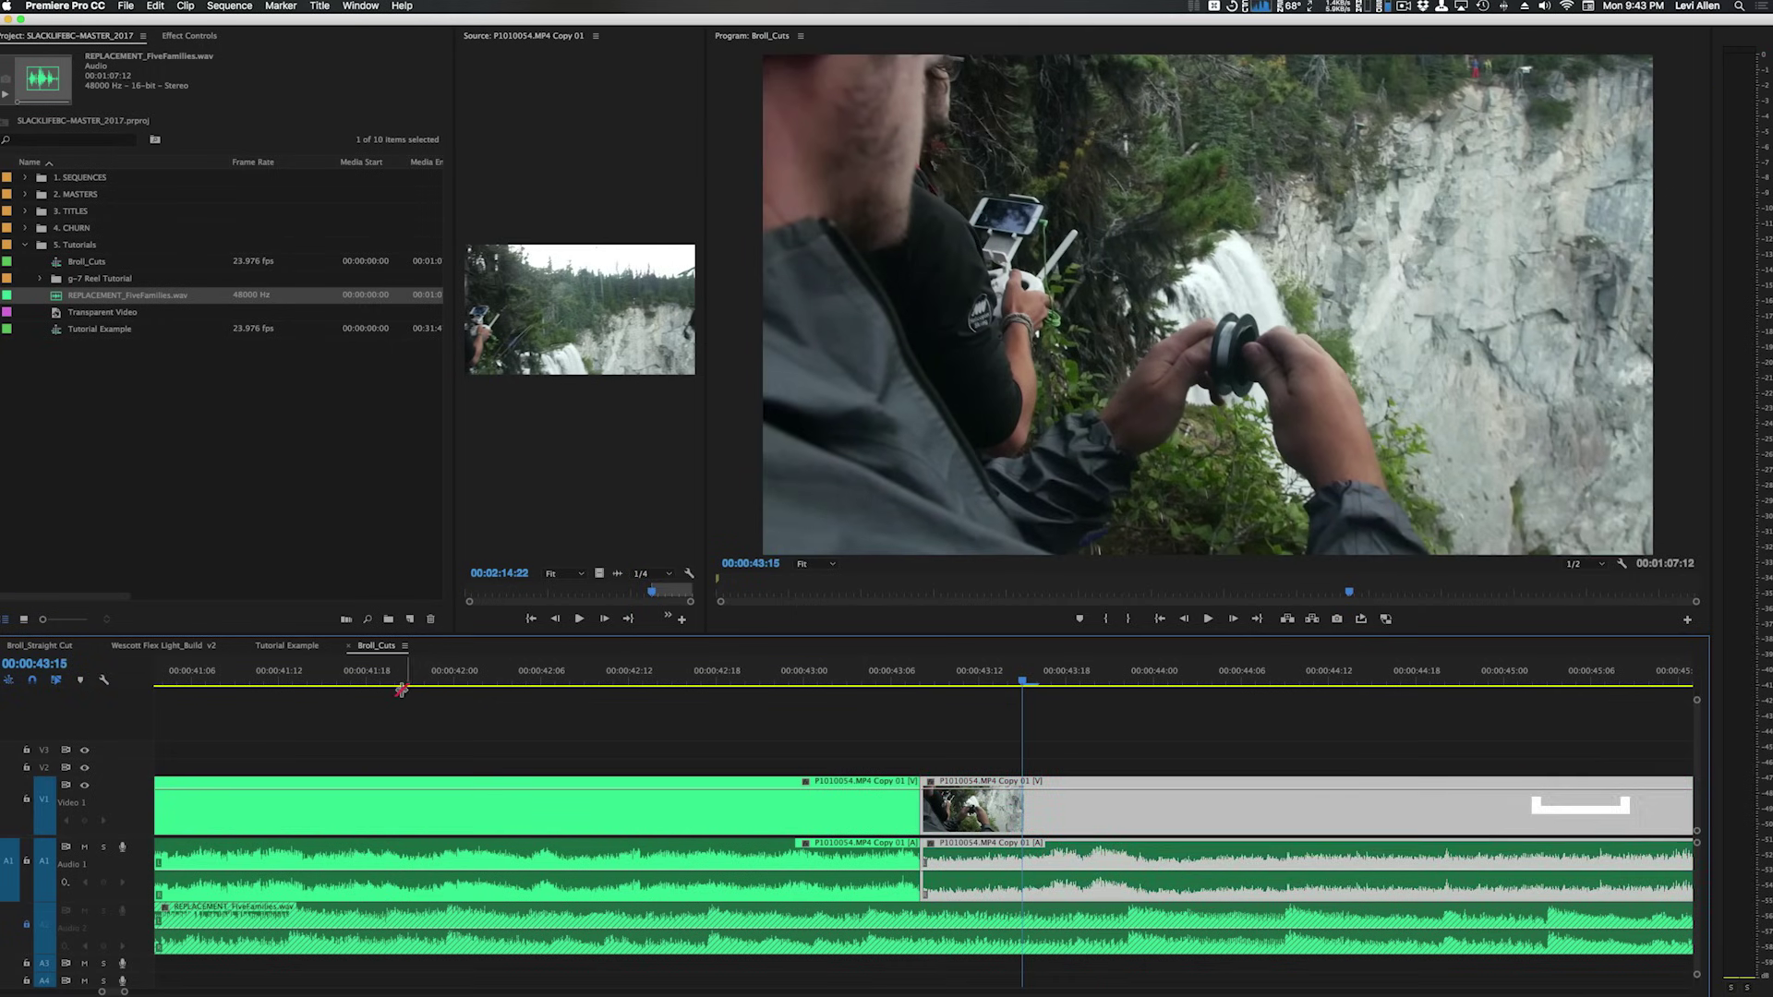
{"action": "key", "text": "v"}
{"action": "left_click", "coordinate": [304, 650]}
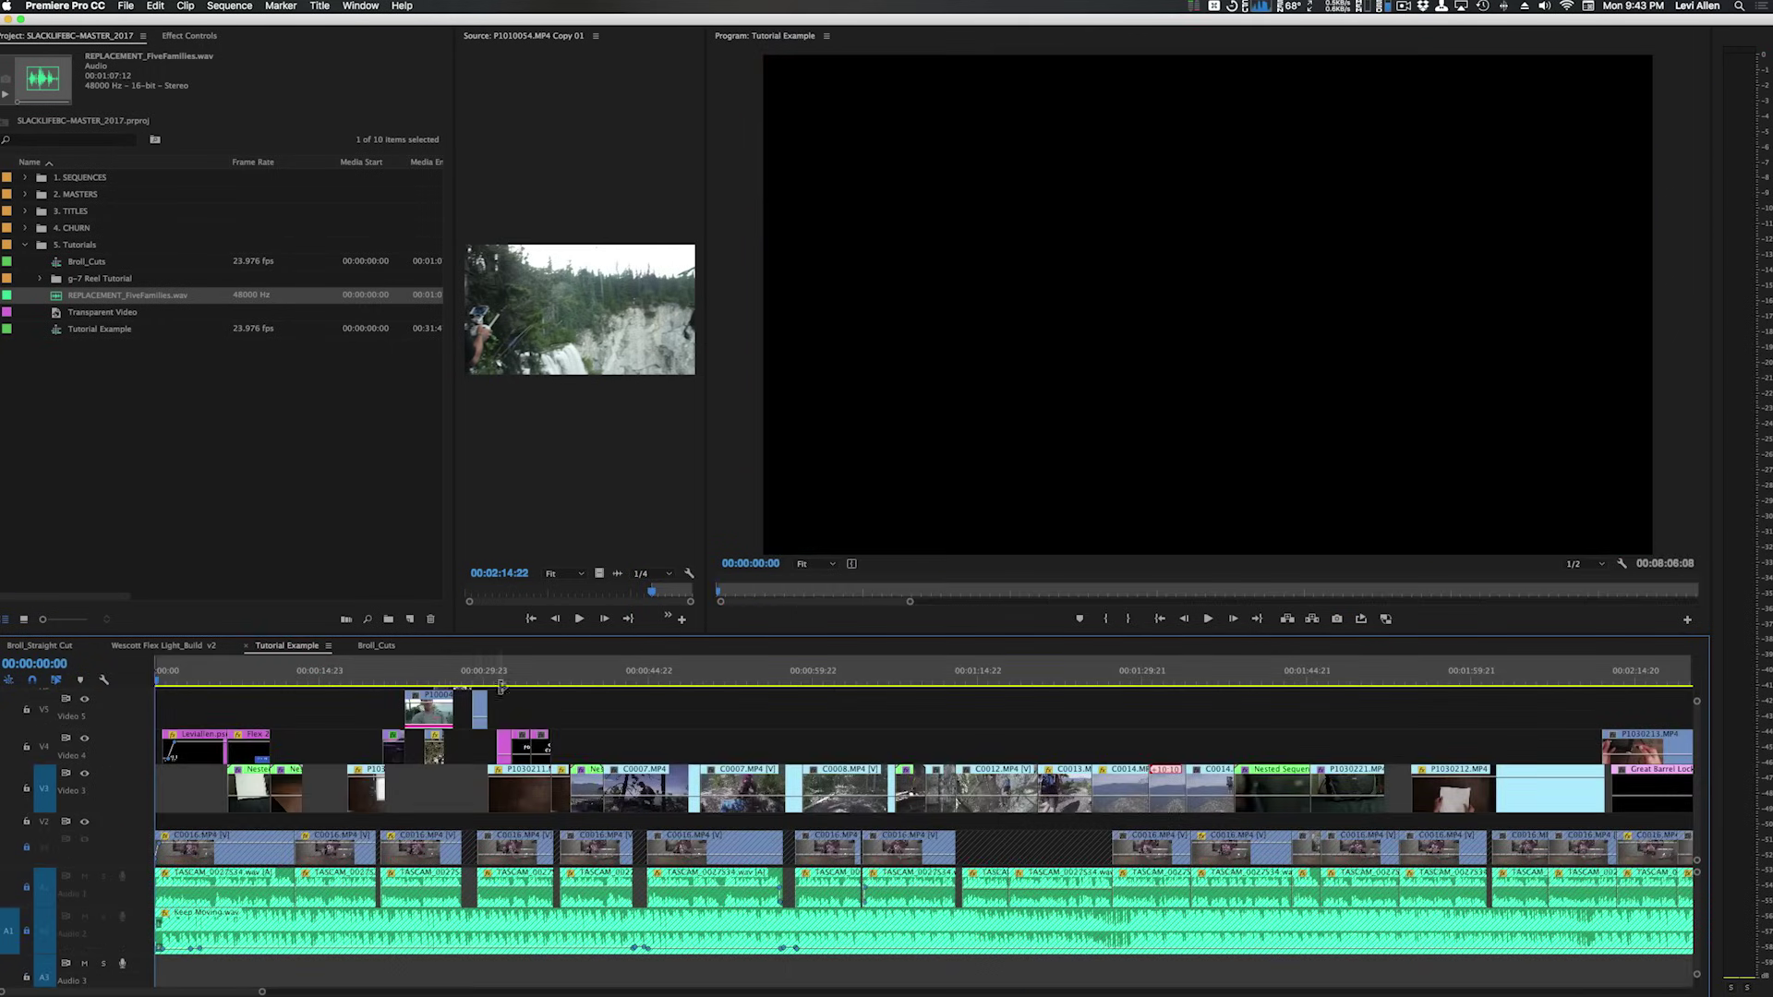
Step: Make the timeline panel taller, play from 00:00:14:17, and save the project
{"action": "left_click_drag", "start_coordinate": [498, 638], "coordinate": [480, 562]}
{"action": "left_click", "coordinate": [316, 595]}
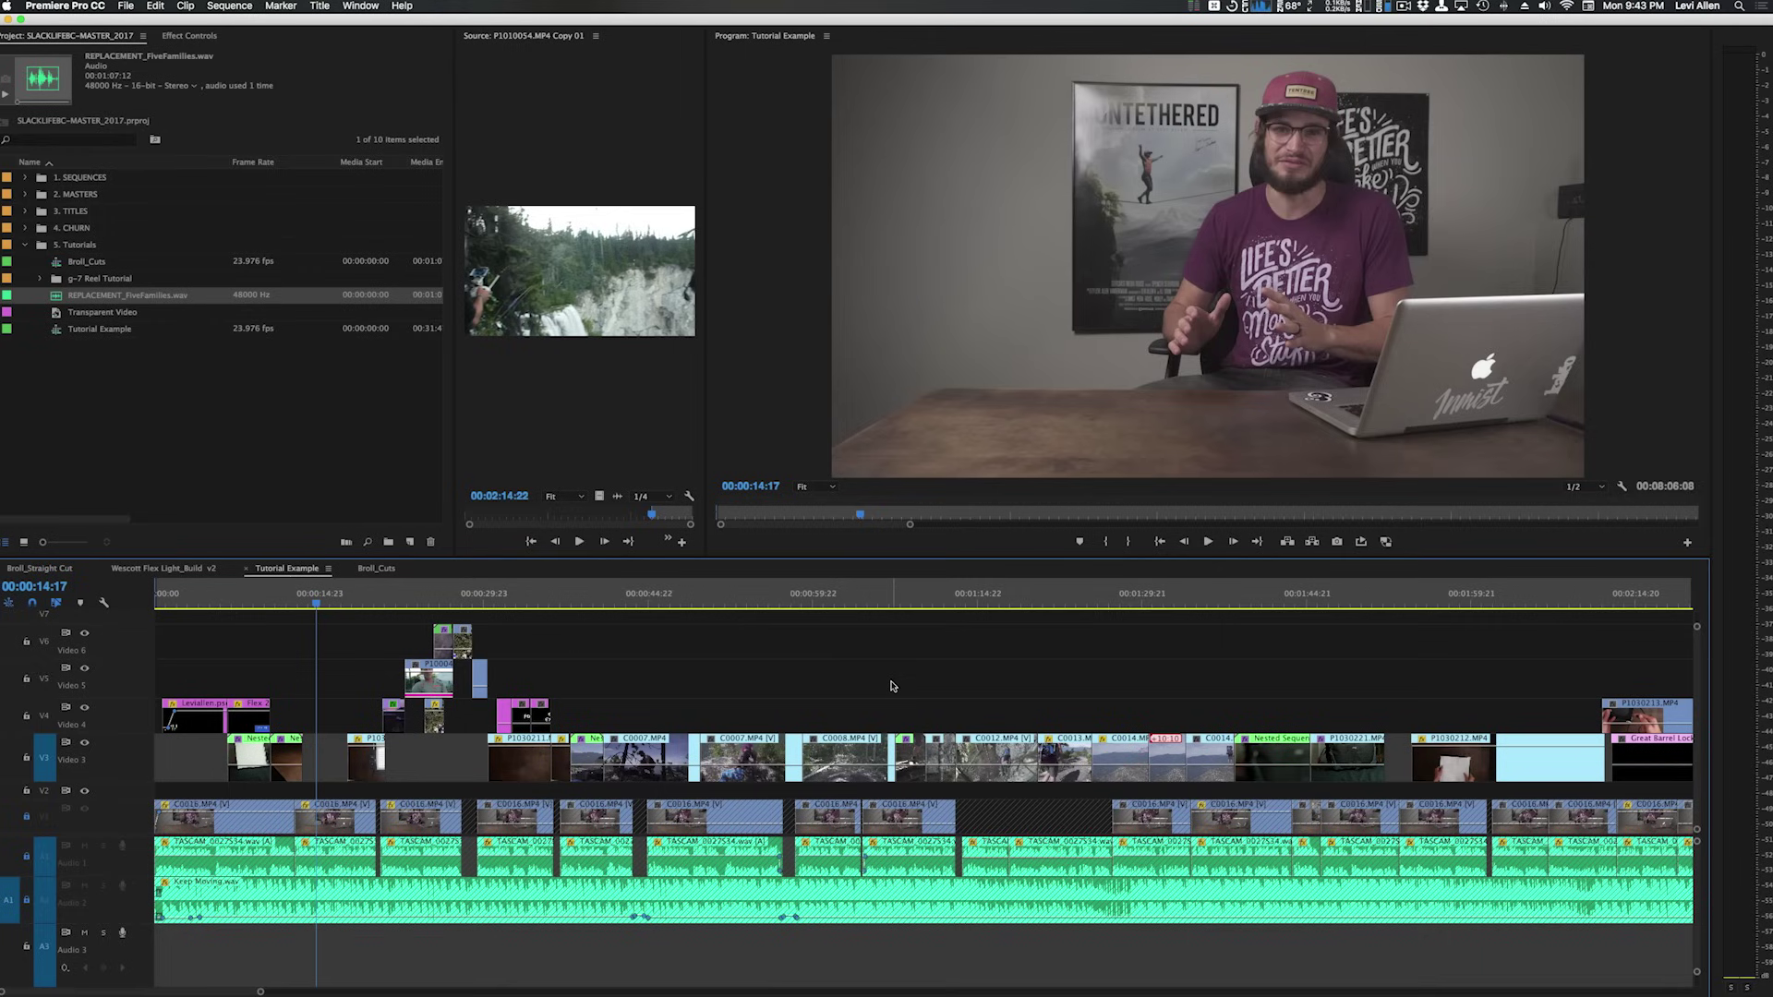
{"action": "key", "text": "space"}
{"action": "key", "text": "space"}
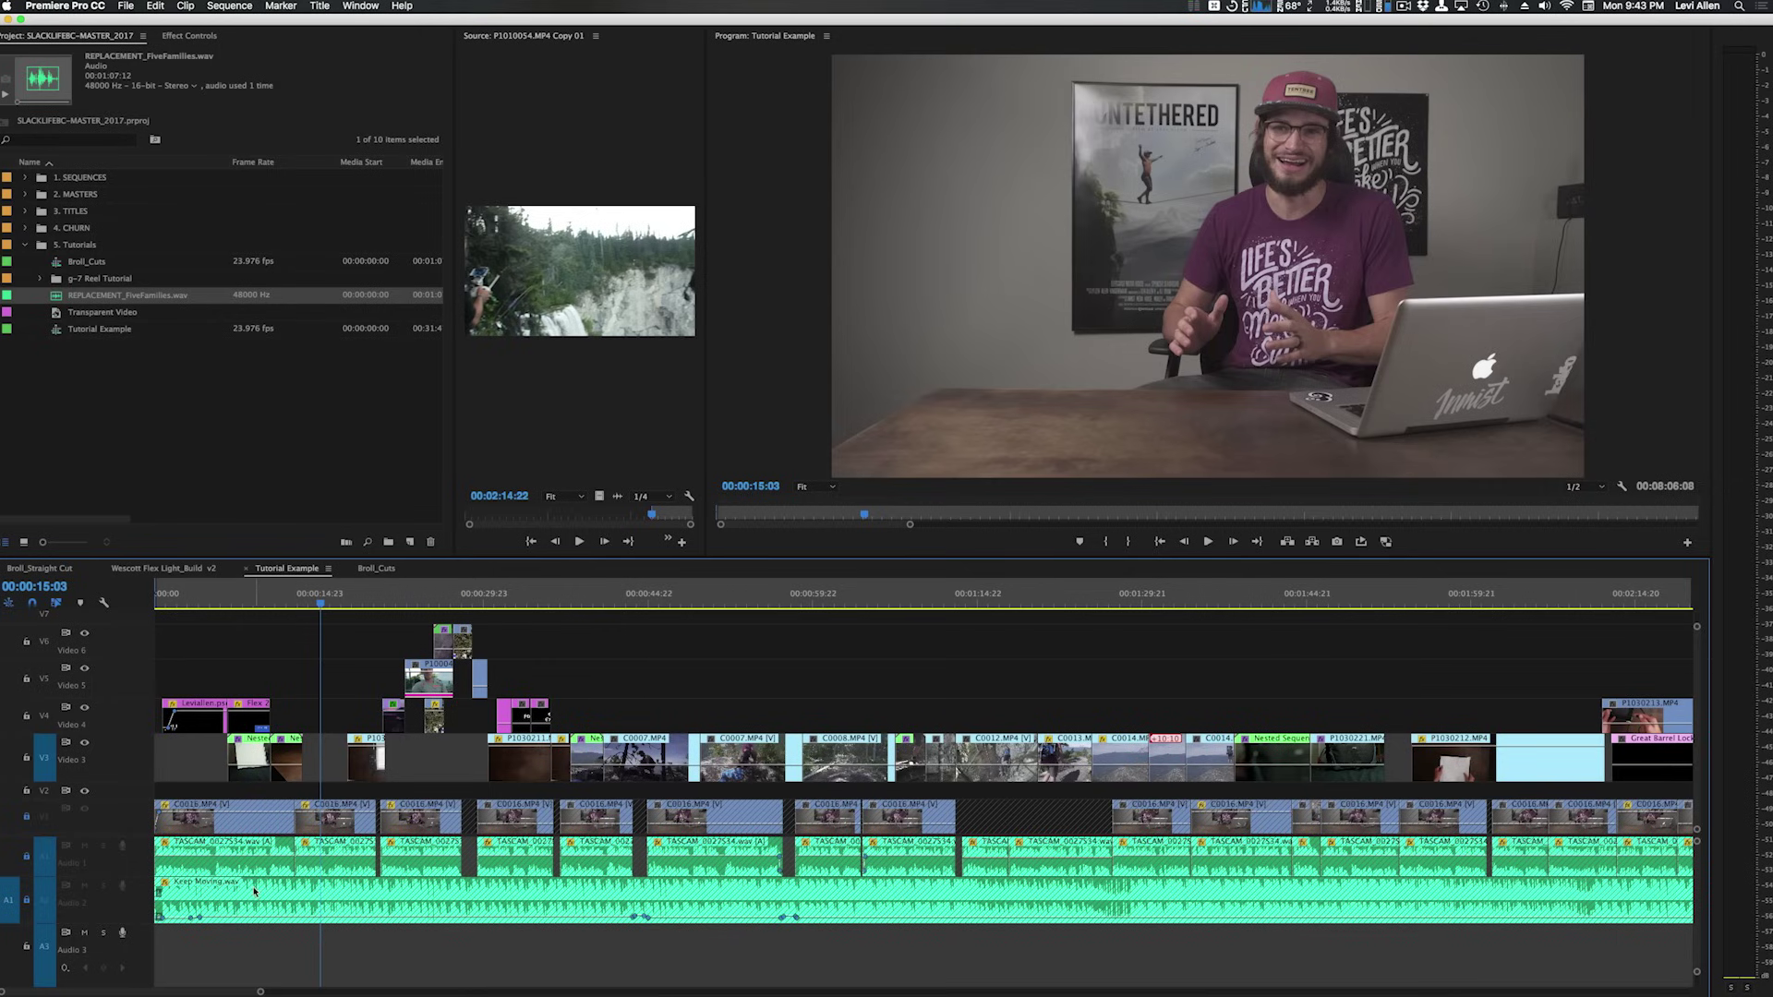
{"action": "key", "text": "super+s"}
Step: Ripple-trim the clip edge to the playhead at 00:00:51:02
{"action": "left_click", "coordinate": [651, 604]}
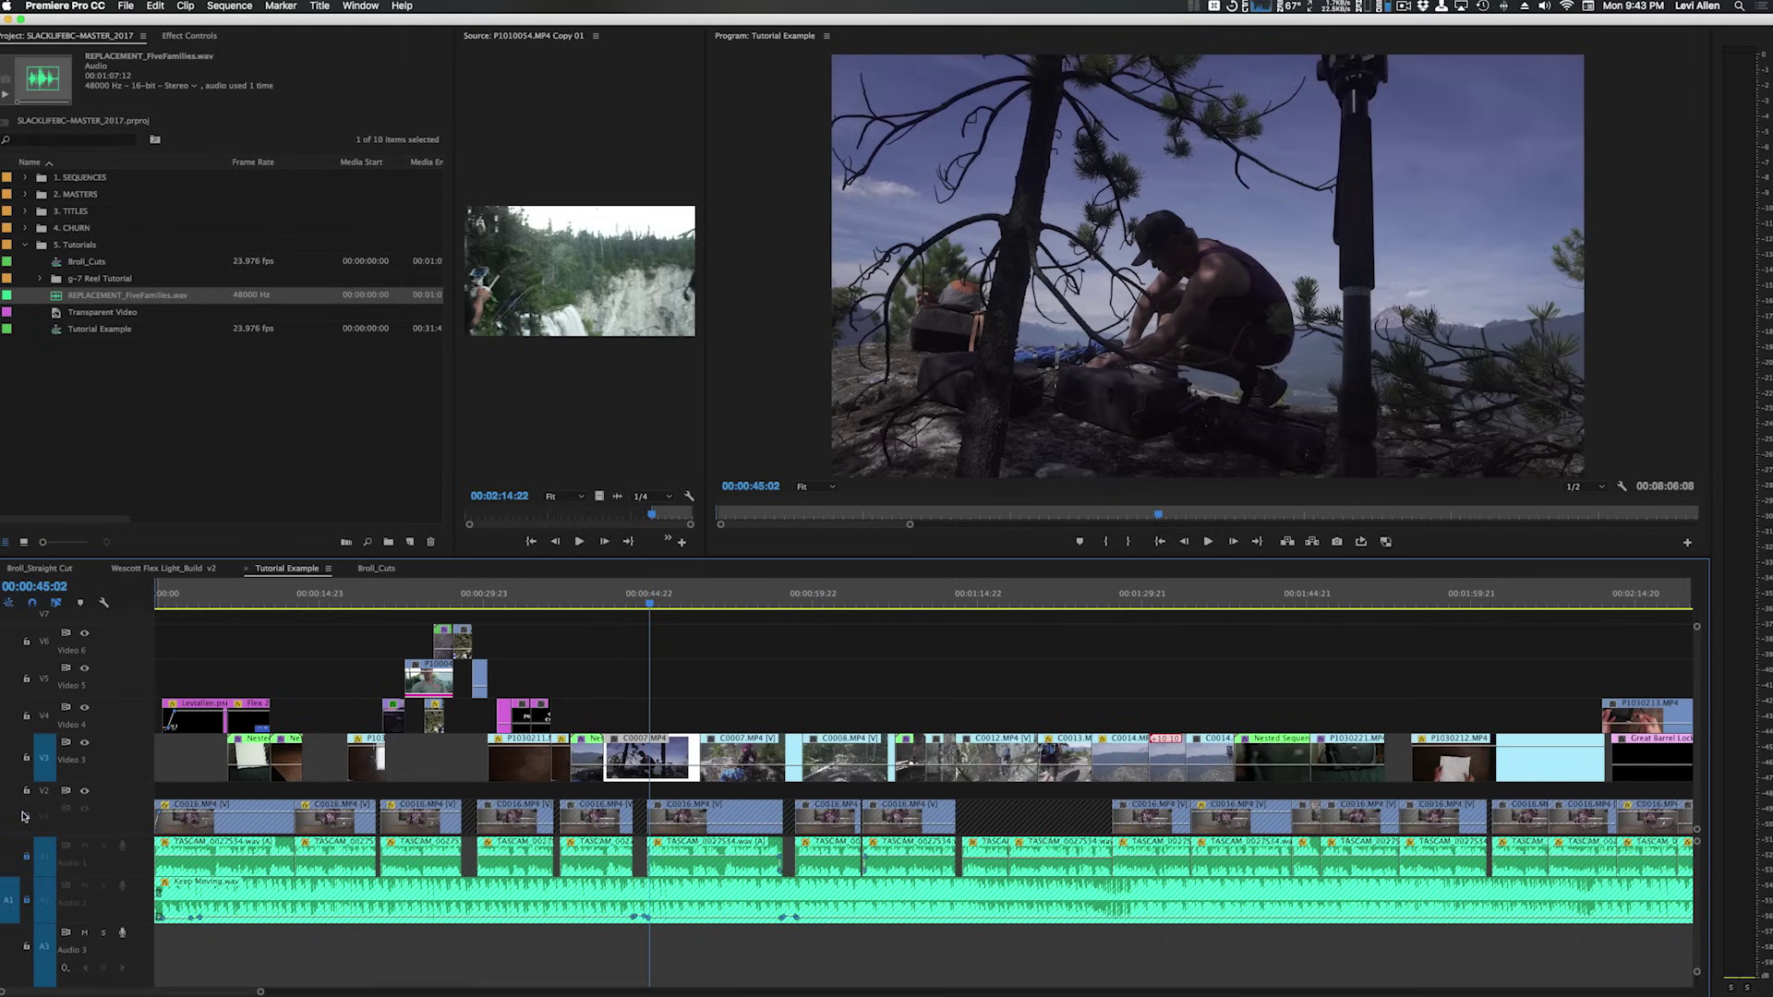
{"action": "left_click", "coordinate": [716, 596]}
{"action": "key", "text": "w"}
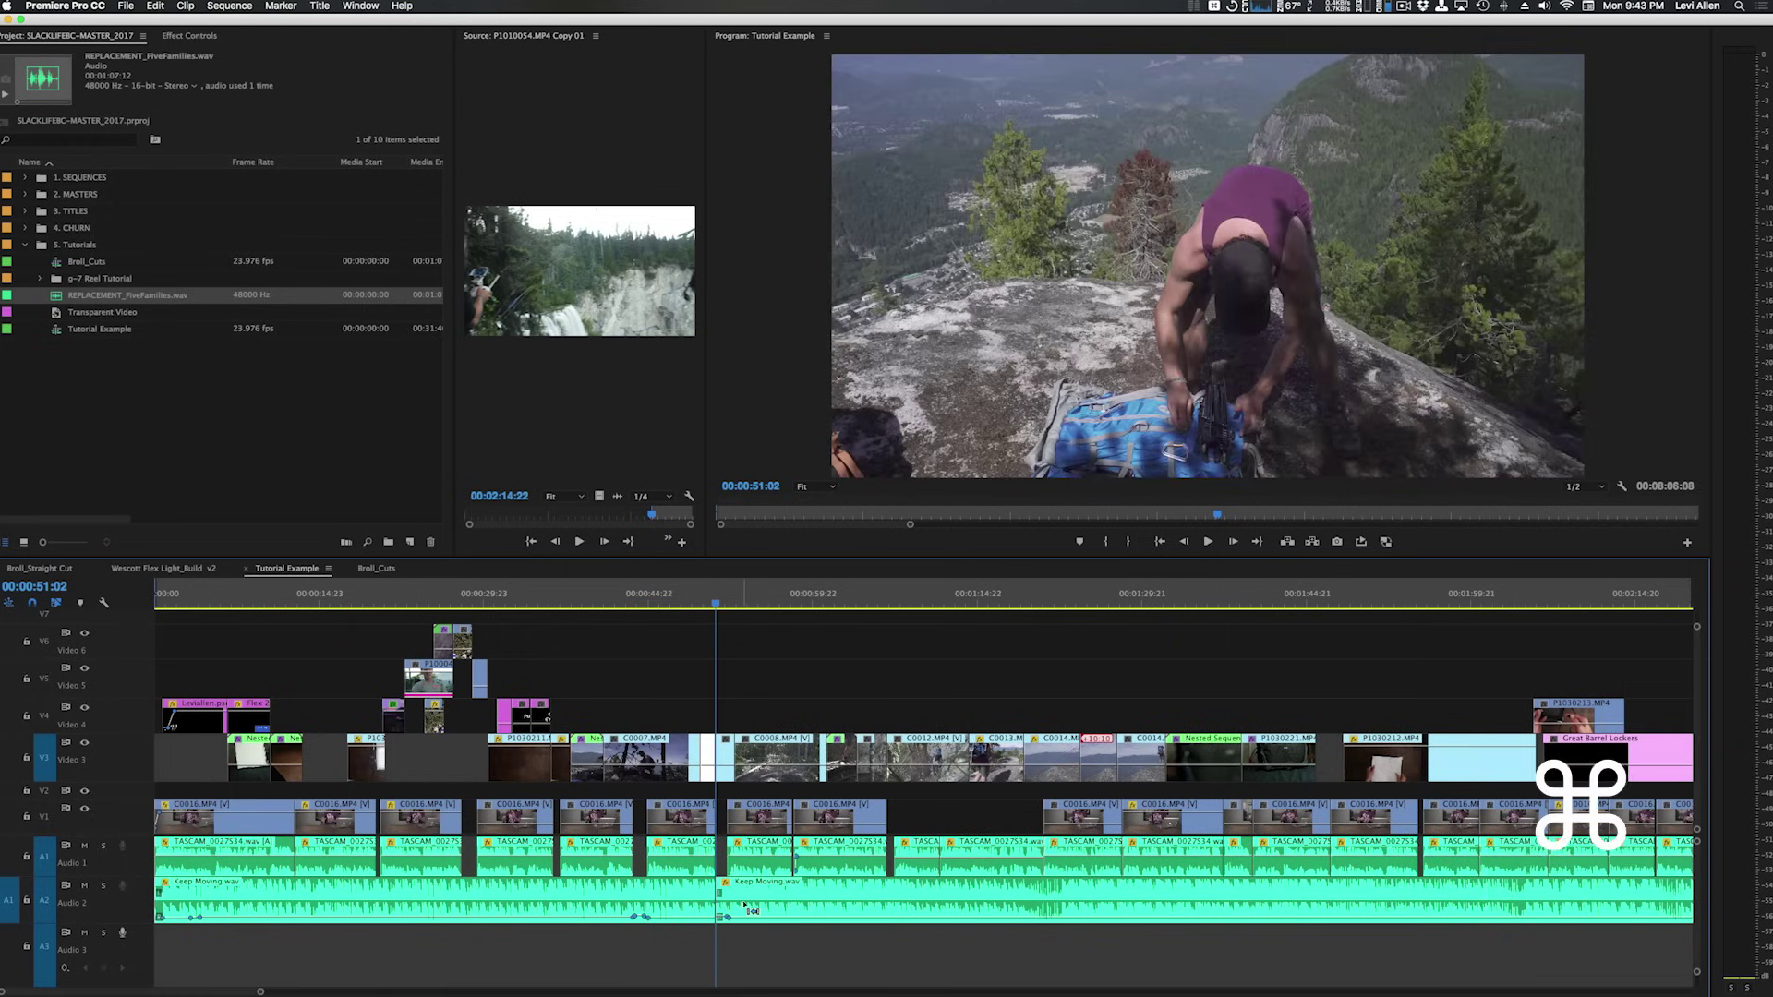
Step: Undo the test trim and target Video 4, 5 and 6 instead of Video 2
{"action": "key", "text": "super+z"}
{"action": "key", "text": "super+z"}
{"action": "left_click", "coordinate": [44, 795]}
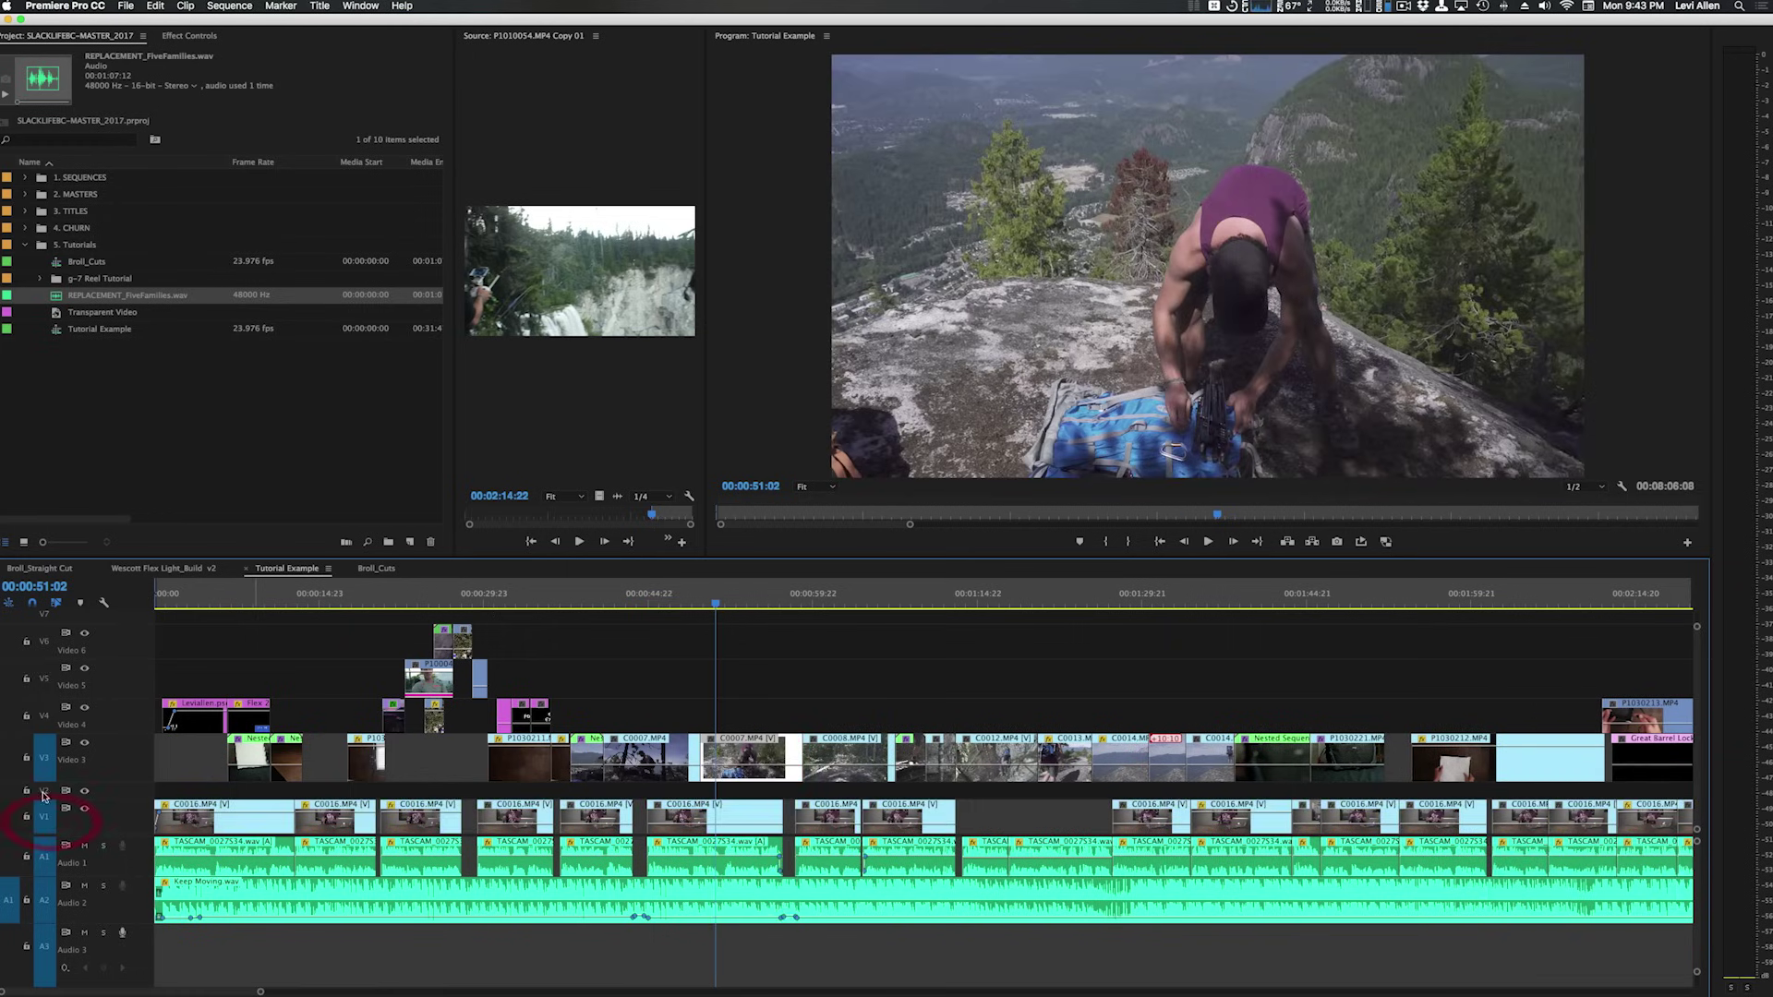
{"action": "left_click", "coordinate": [44, 795]}
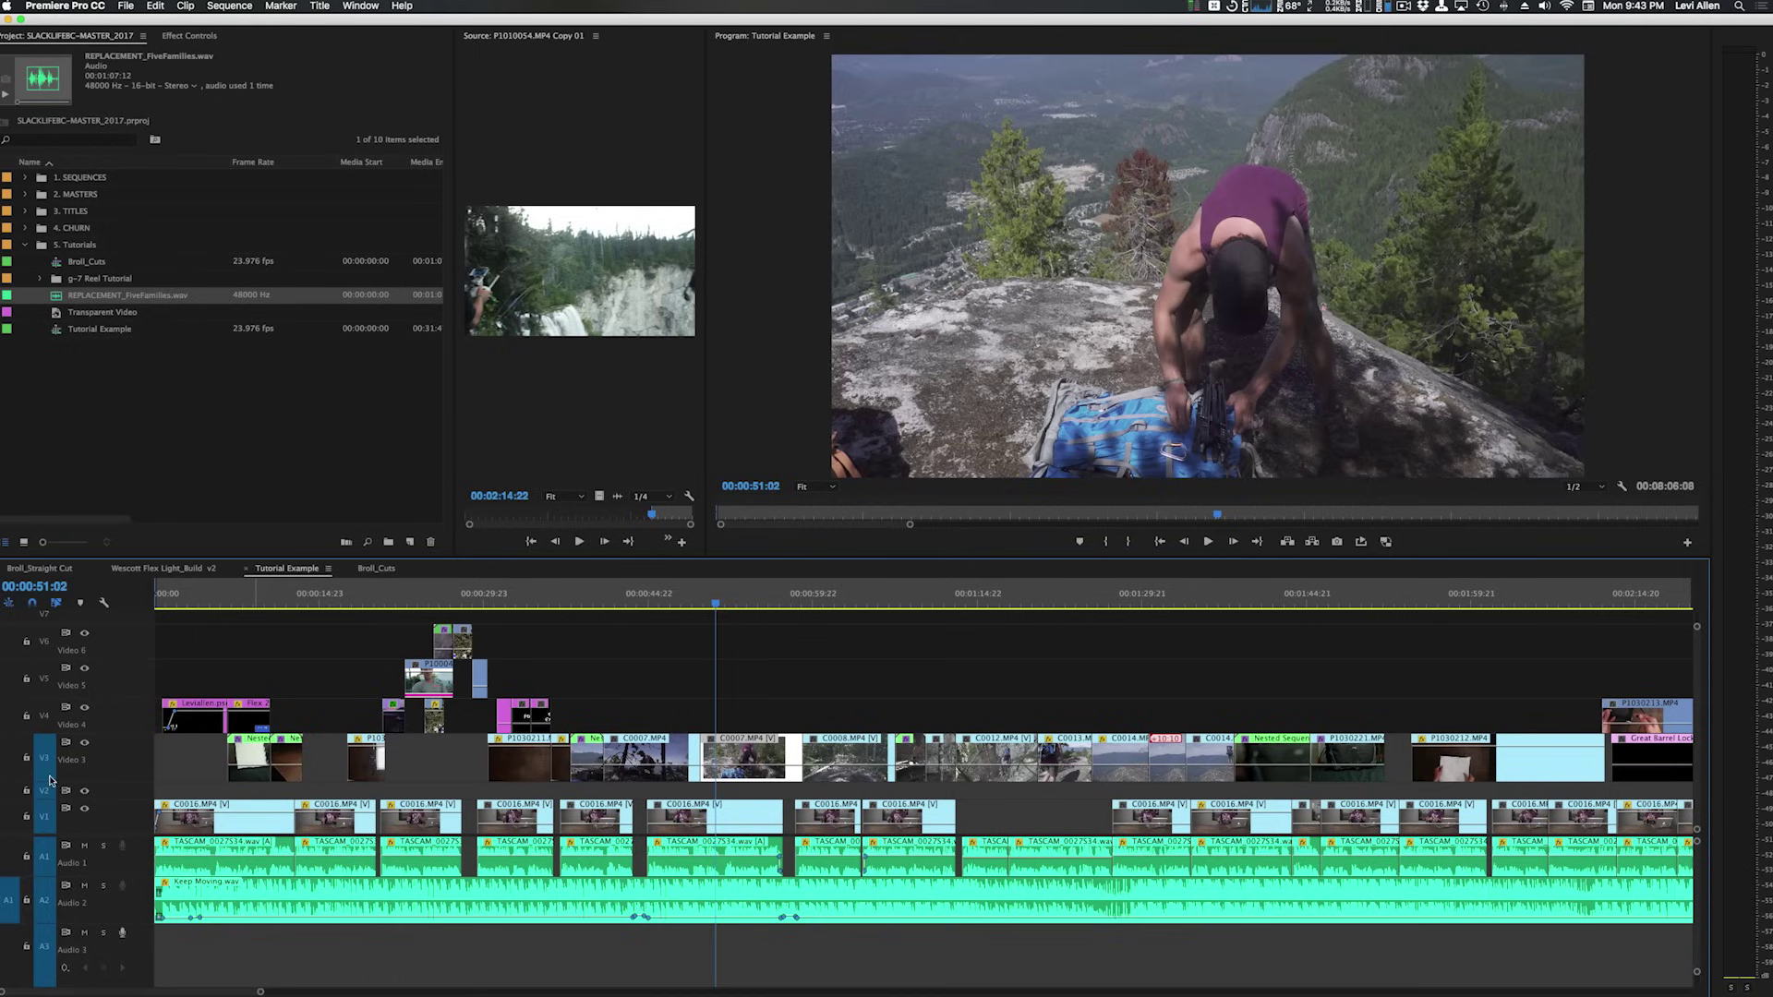
{"action": "left_click", "coordinate": [46, 789]}
{"action": "left_click", "coordinate": [45, 717]}
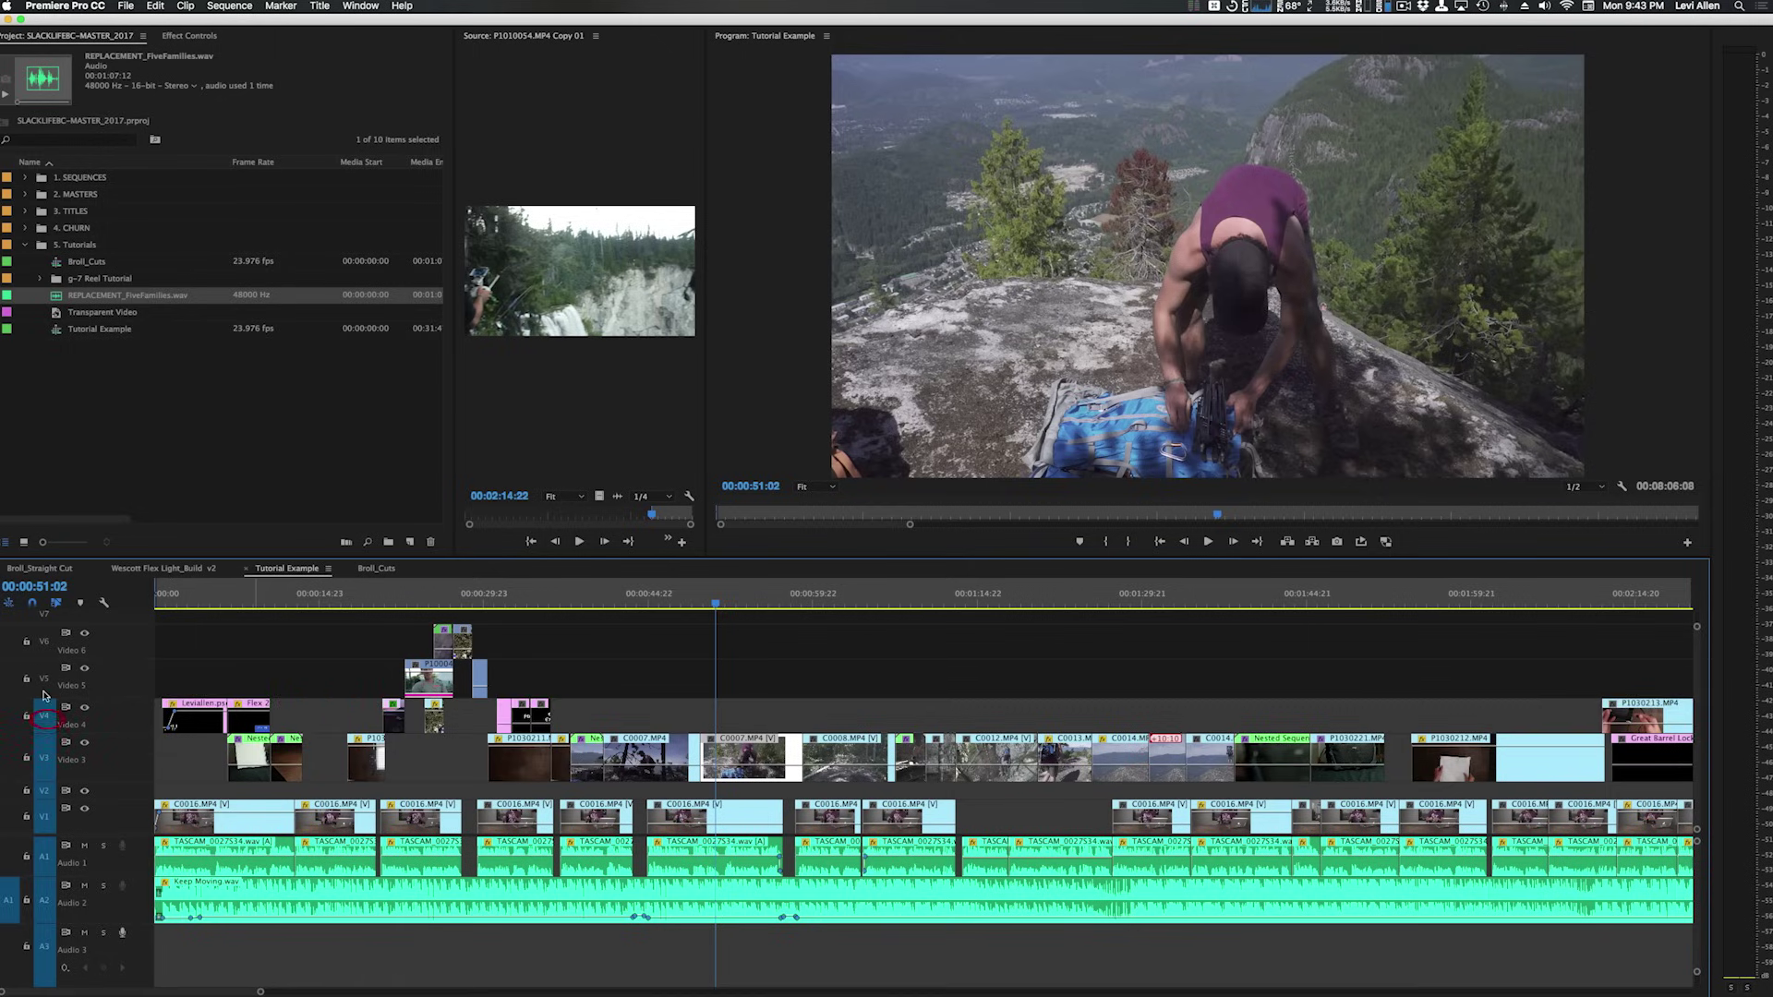
{"action": "left_click", "coordinate": [44, 678]}
{"action": "left_click", "coordinate": [44, 642]}
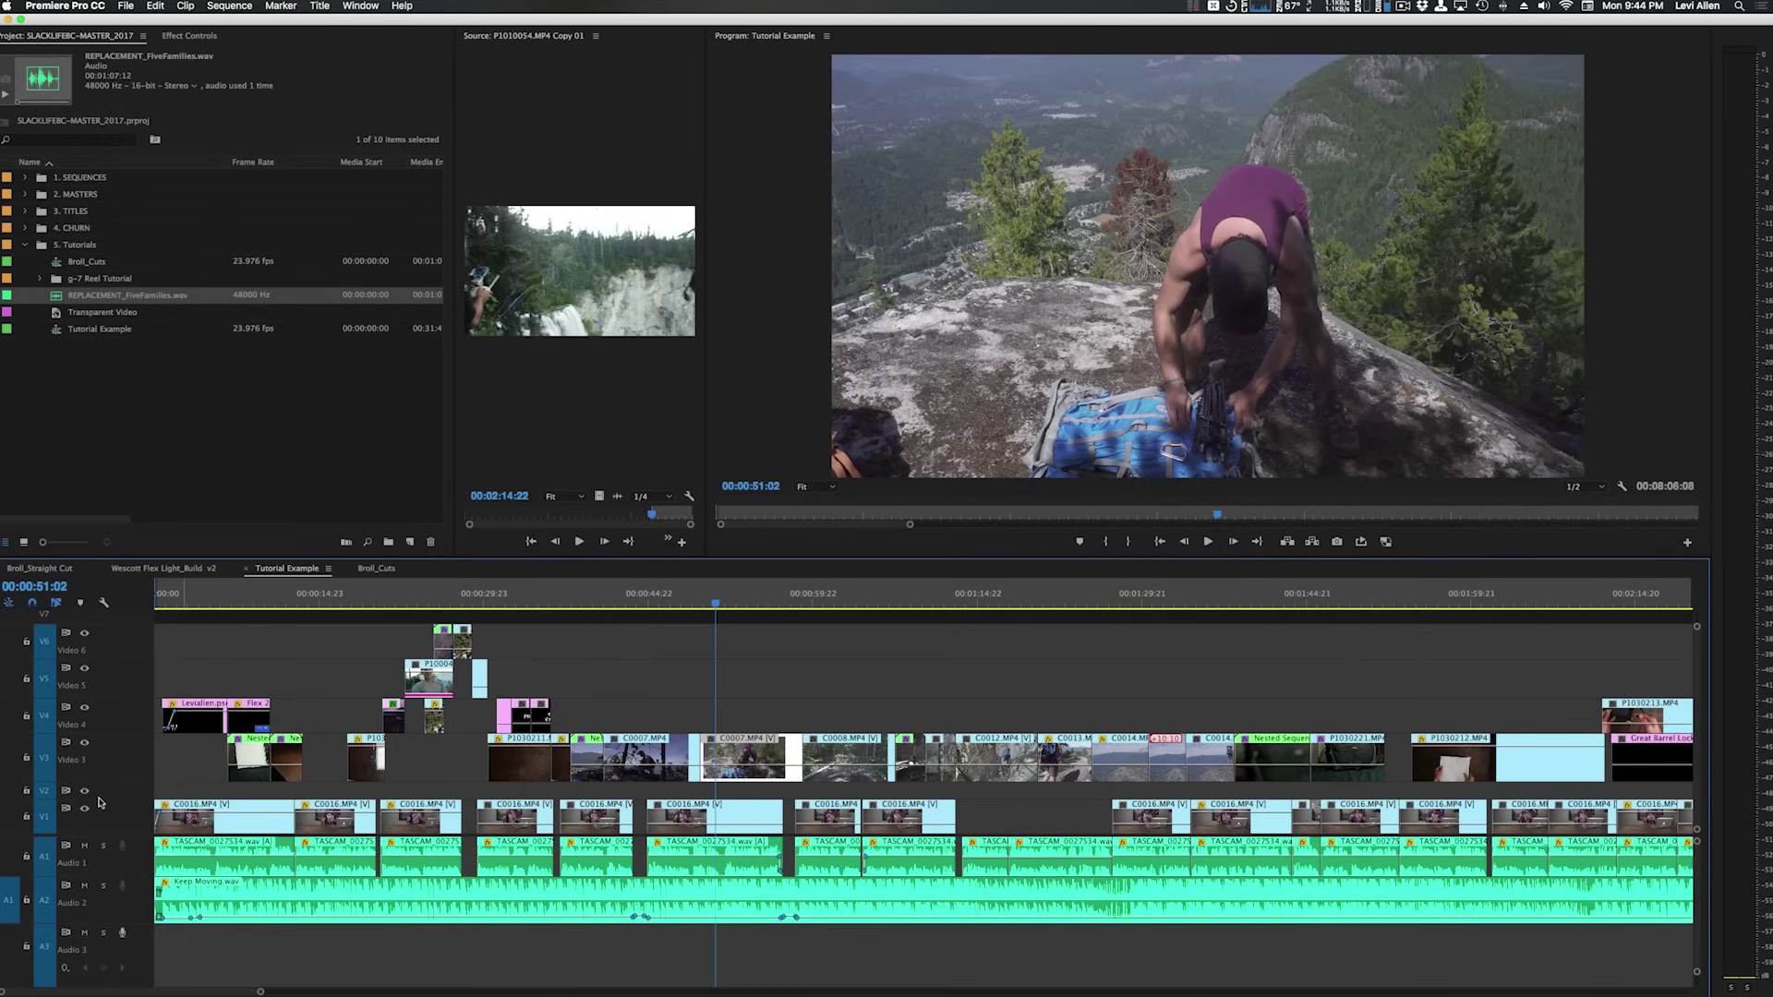
Step: Lock the Video 1, Audio 1 and Audio 2 tracks and return to 00:00:41:01
{"action": "left_click", "coordinate": [26, 816]}
{"action": "left_click", "coordinate": [26, 856]}
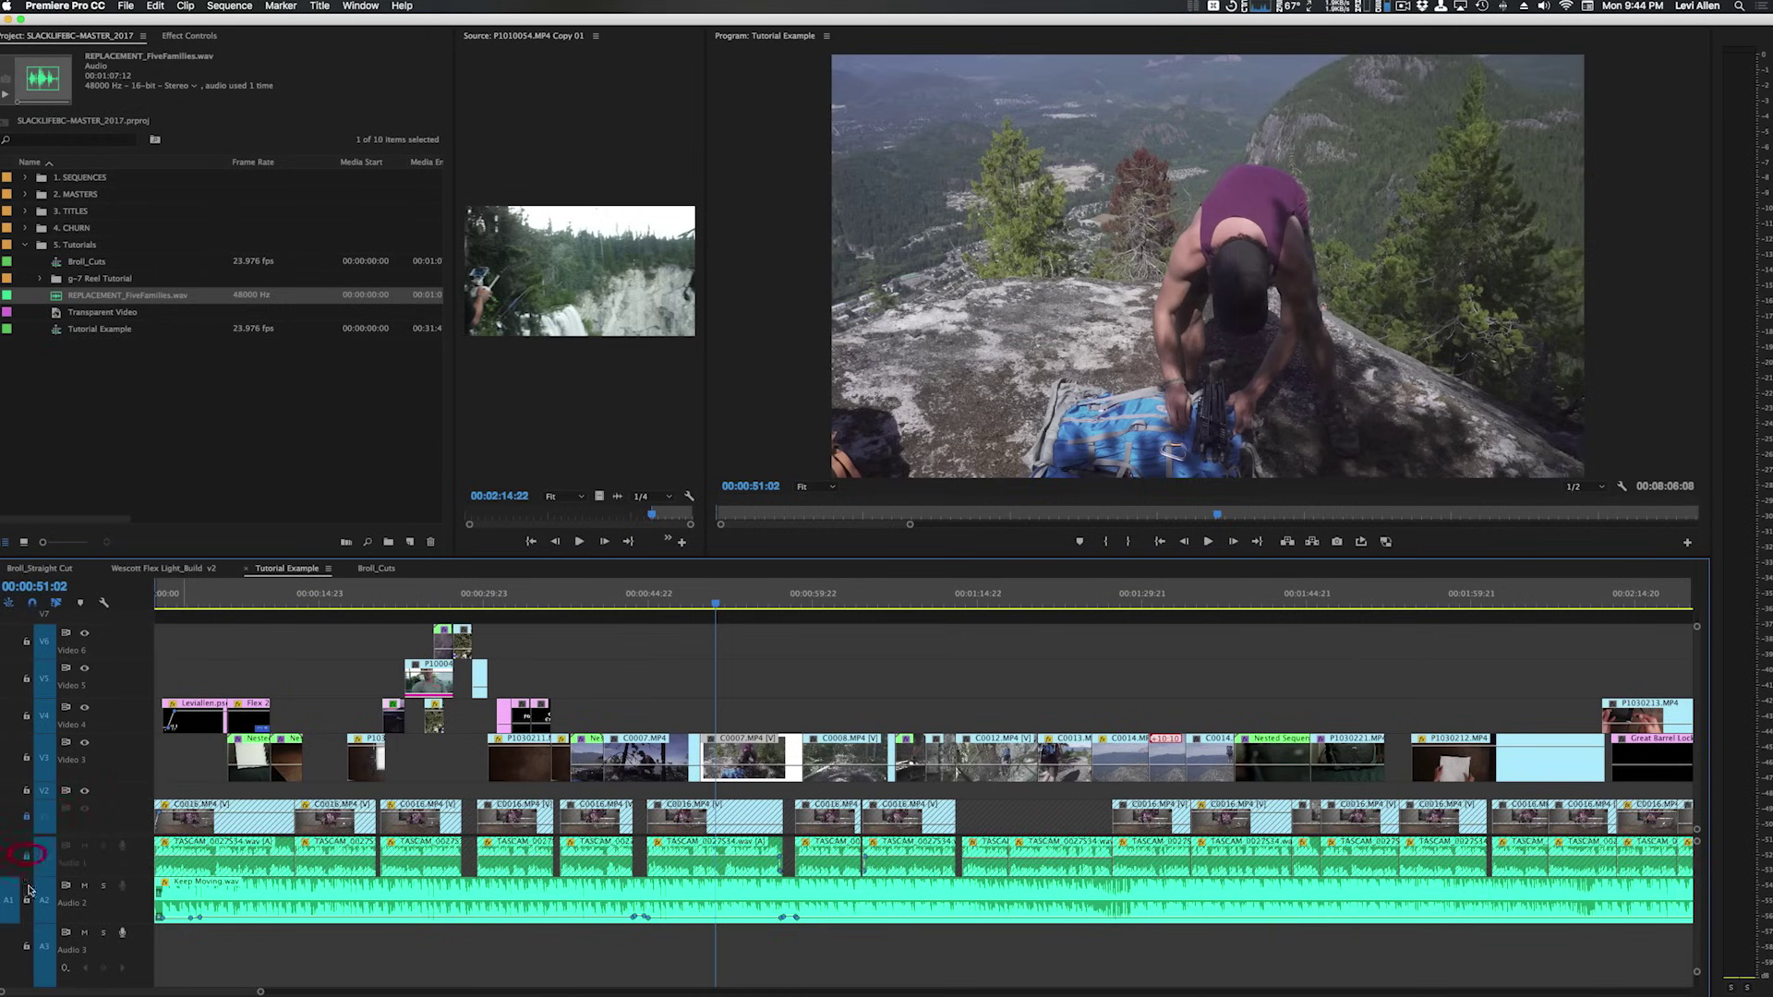
{"action": "left_click", "coordinate": [26, 899]}
{"action": "left_click", "coordinate": [605, 601]}
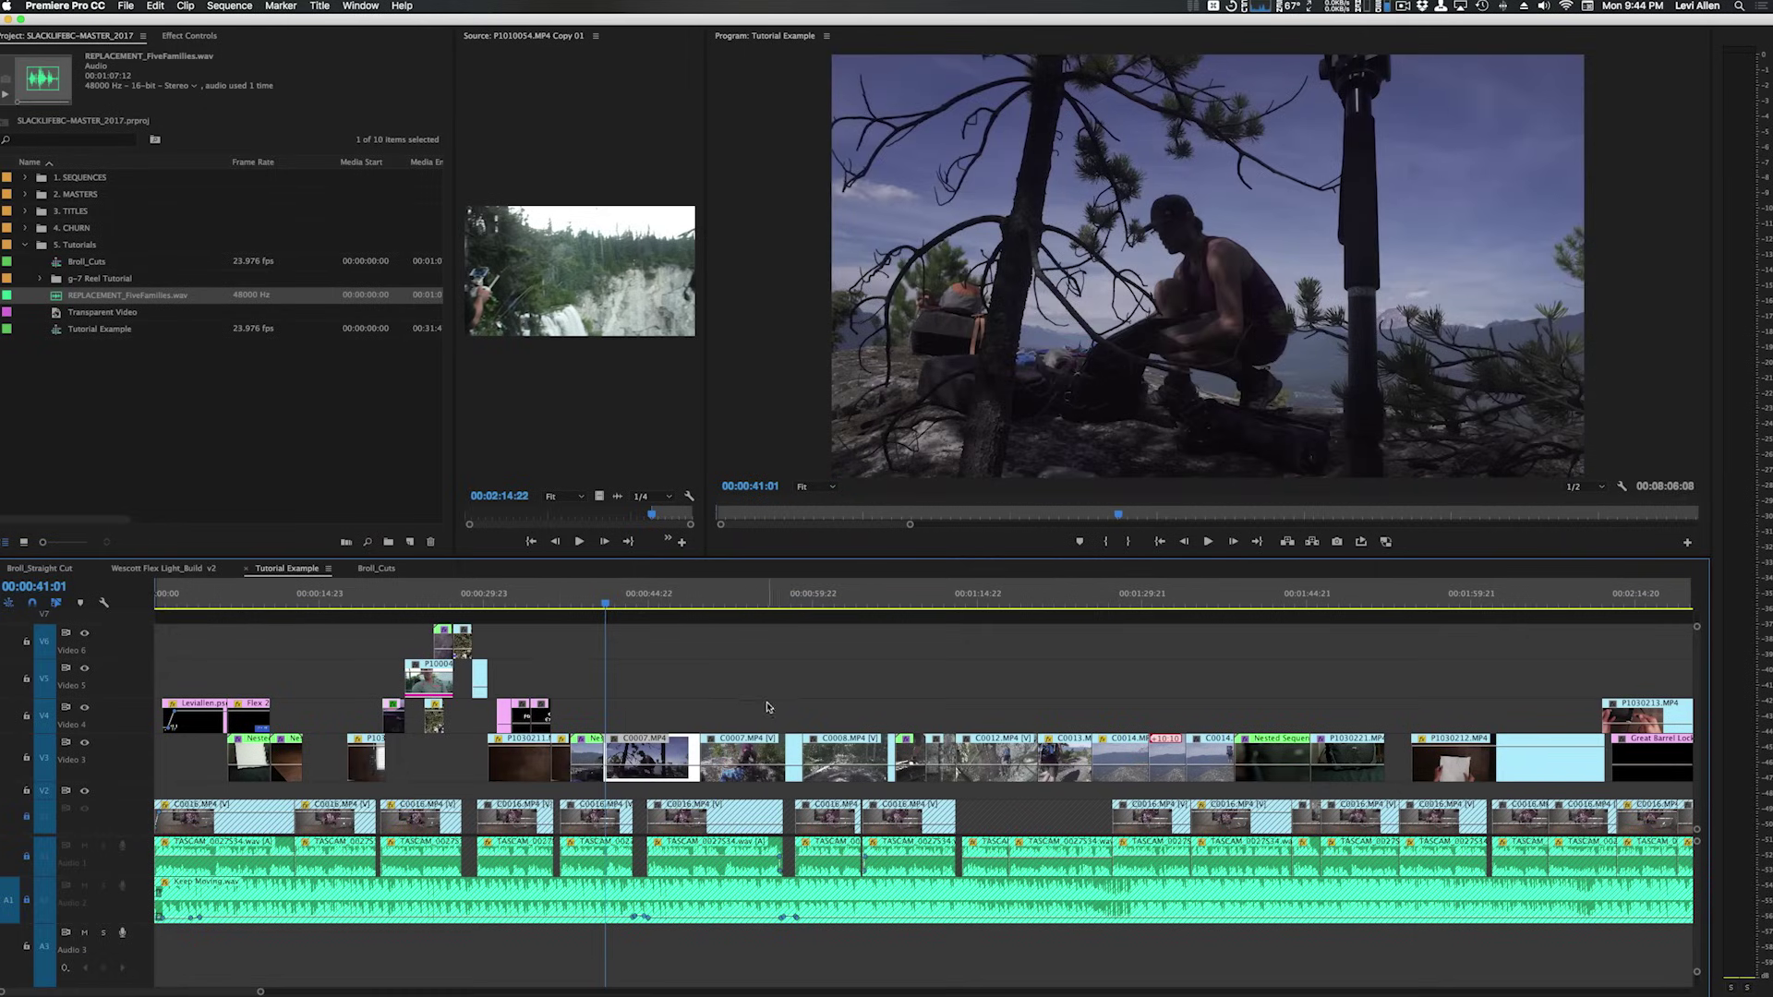
Step: Ripple-trim the Video 3 clips at the first two beats, including C0007
{"action": "key", "text": "space"}
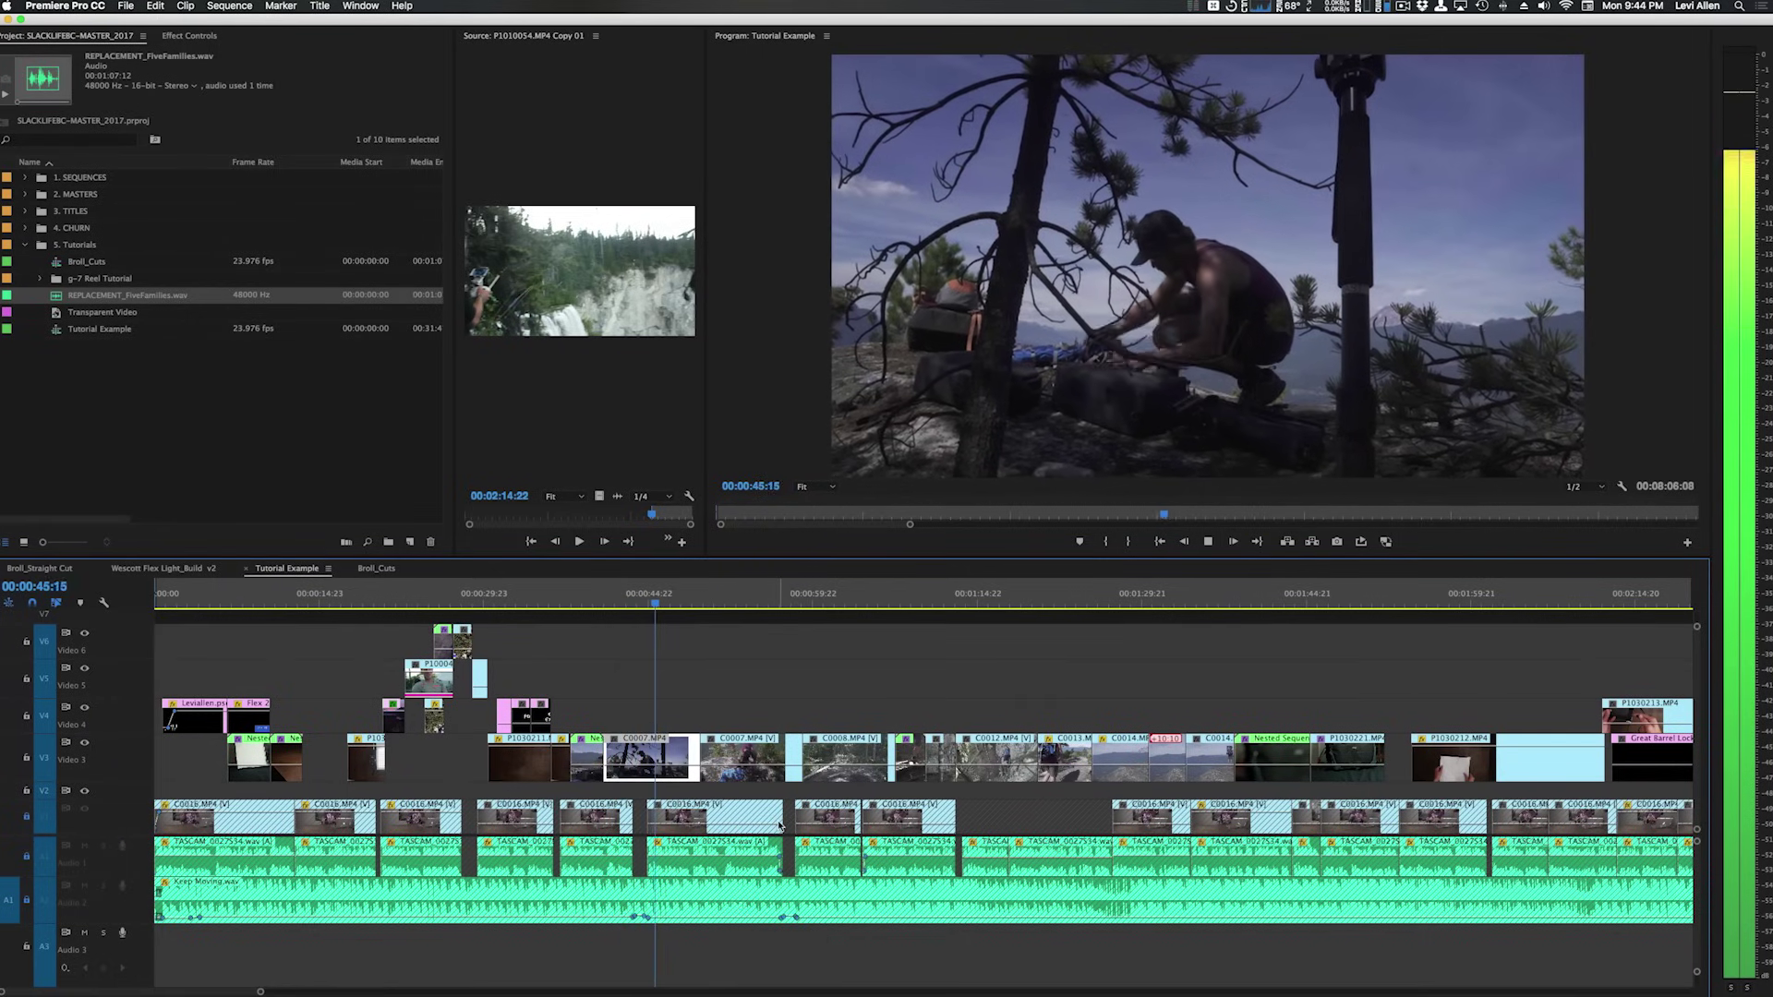
{"action": "key", "text": "w"}
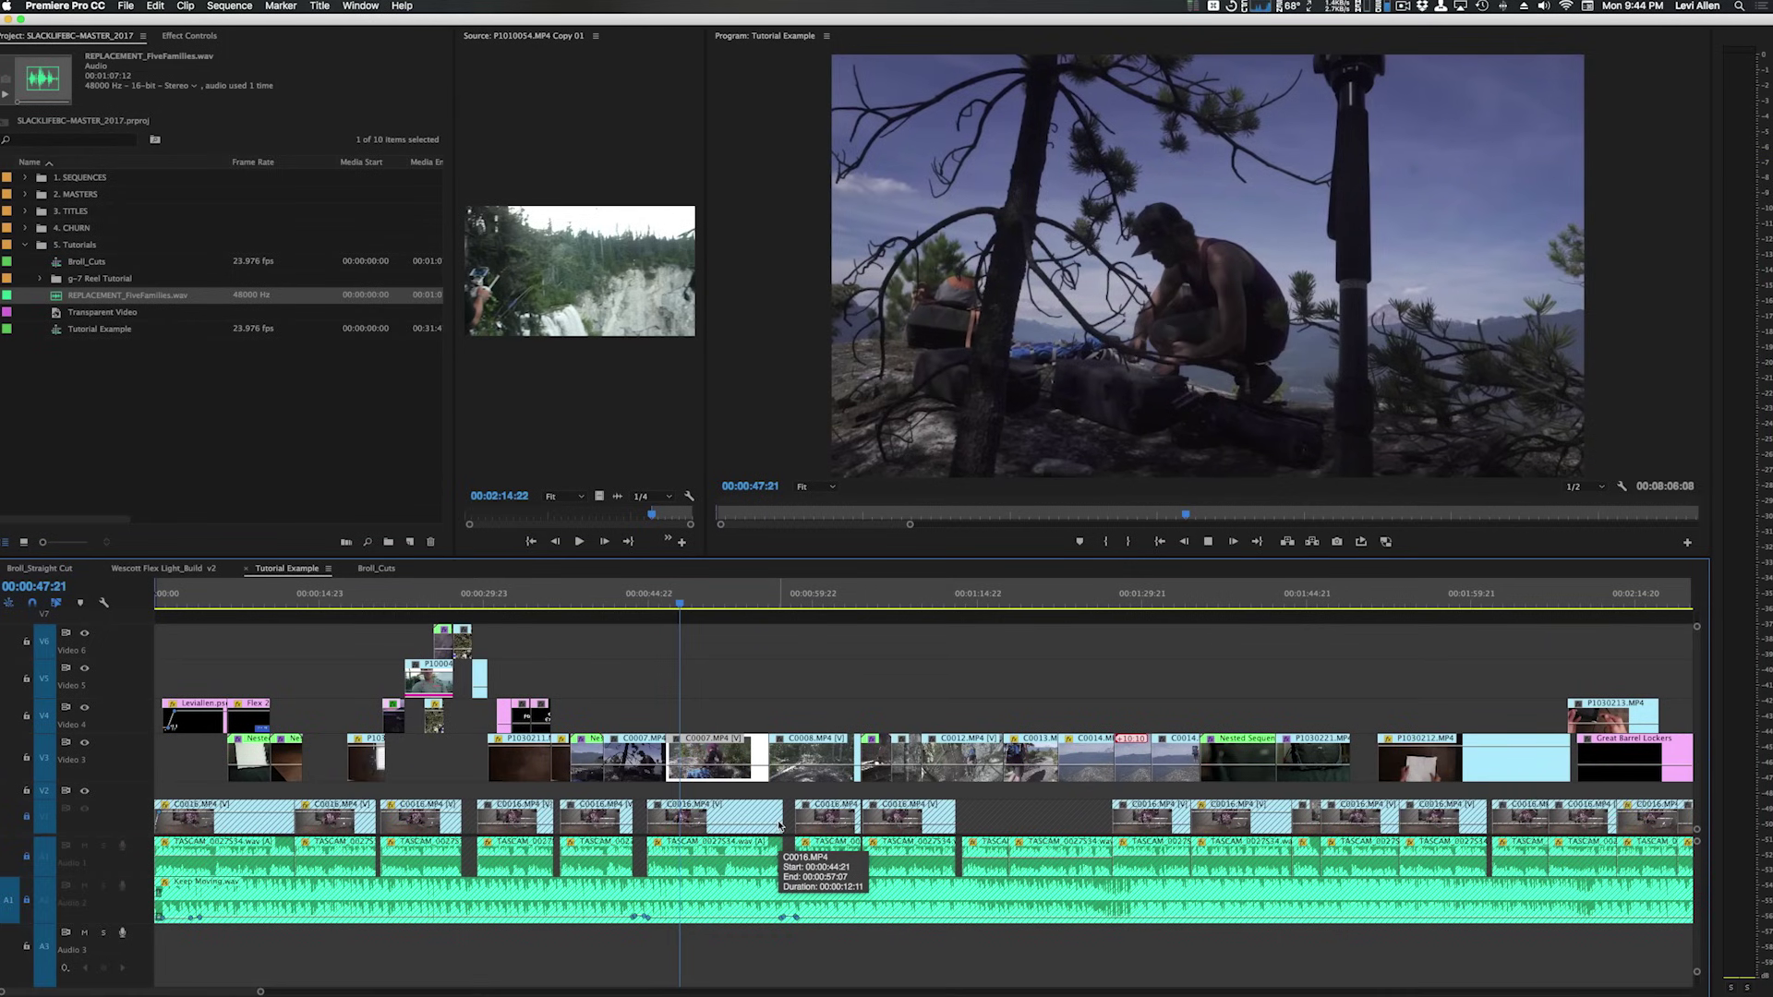
{"action": "key", "text": "space"}
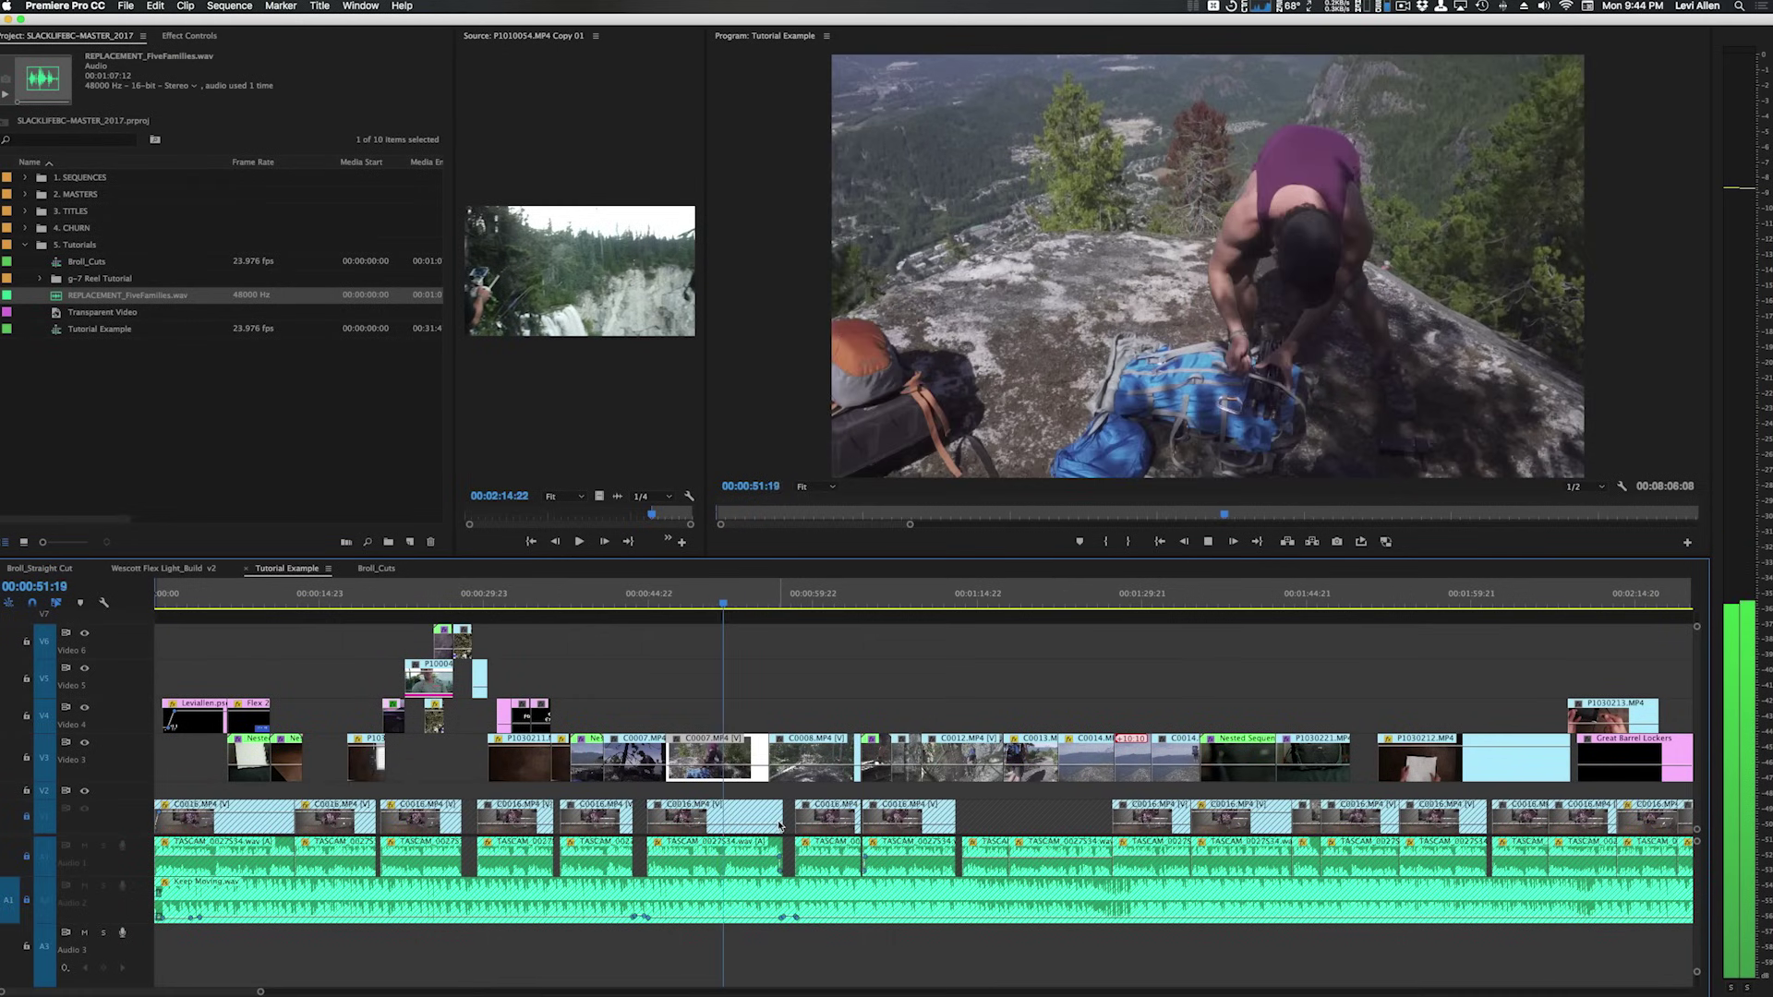
{"action": "key", "text": "space"}
{"action": "key", "text": "w"}
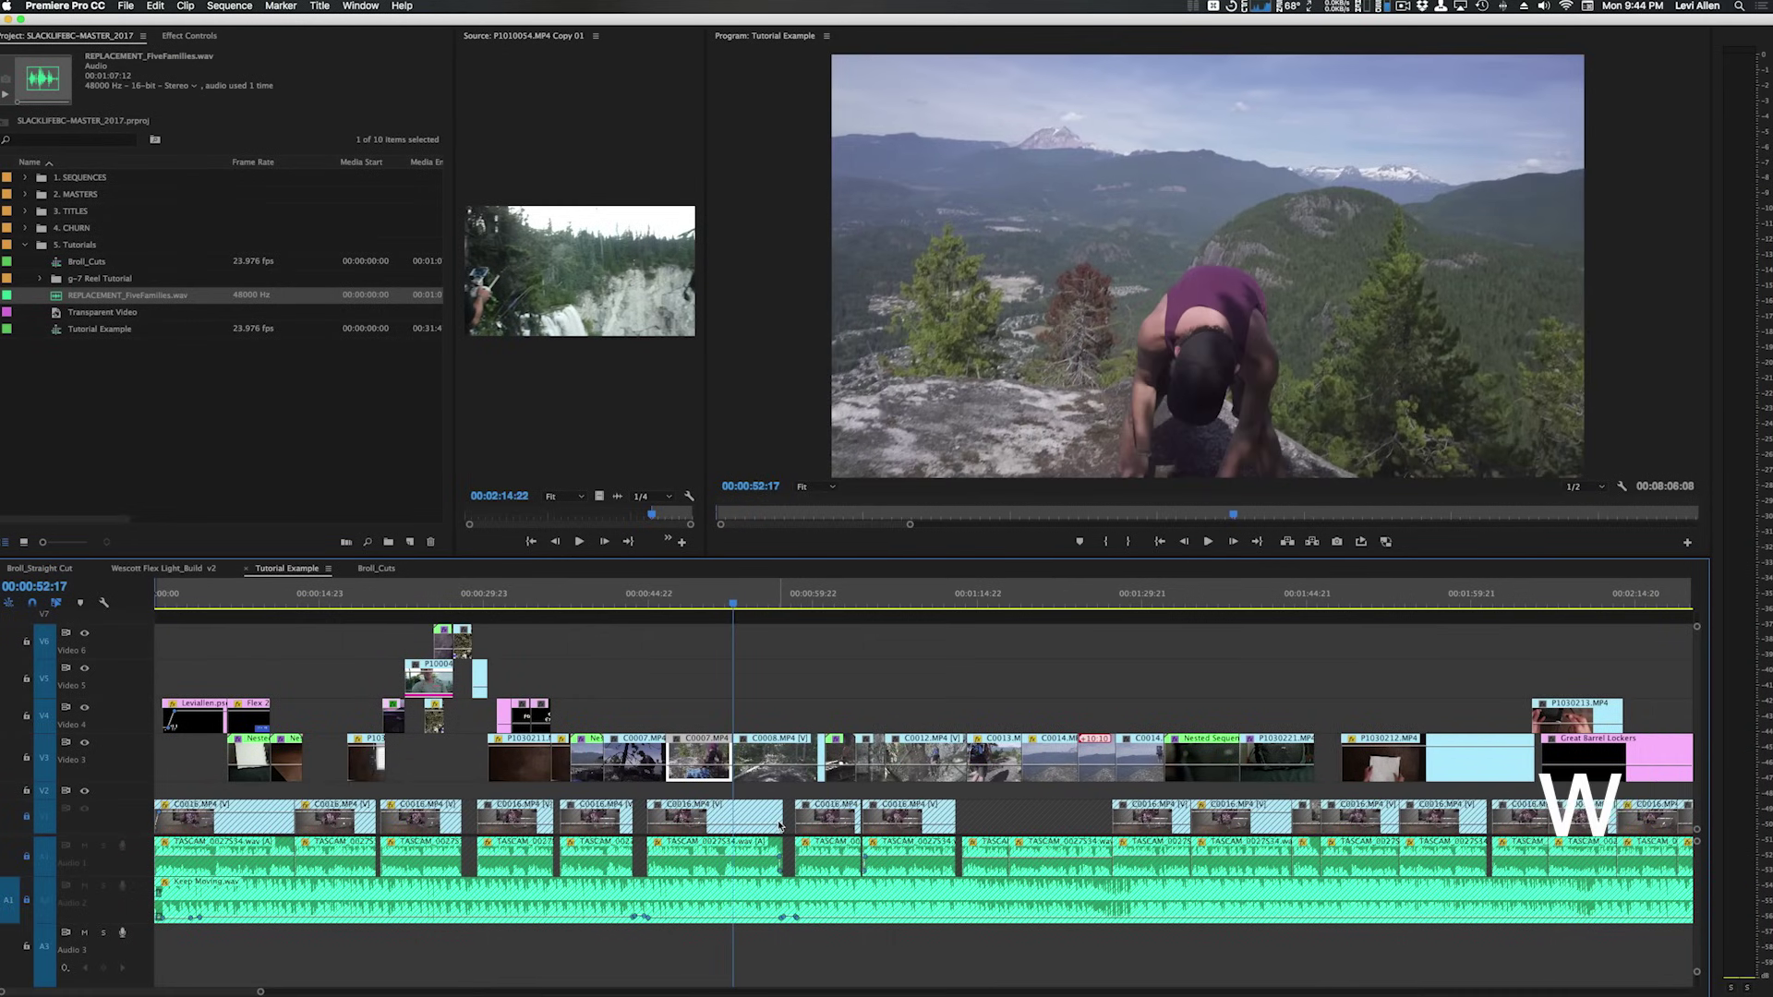
{"action": "key", "text": "space"}
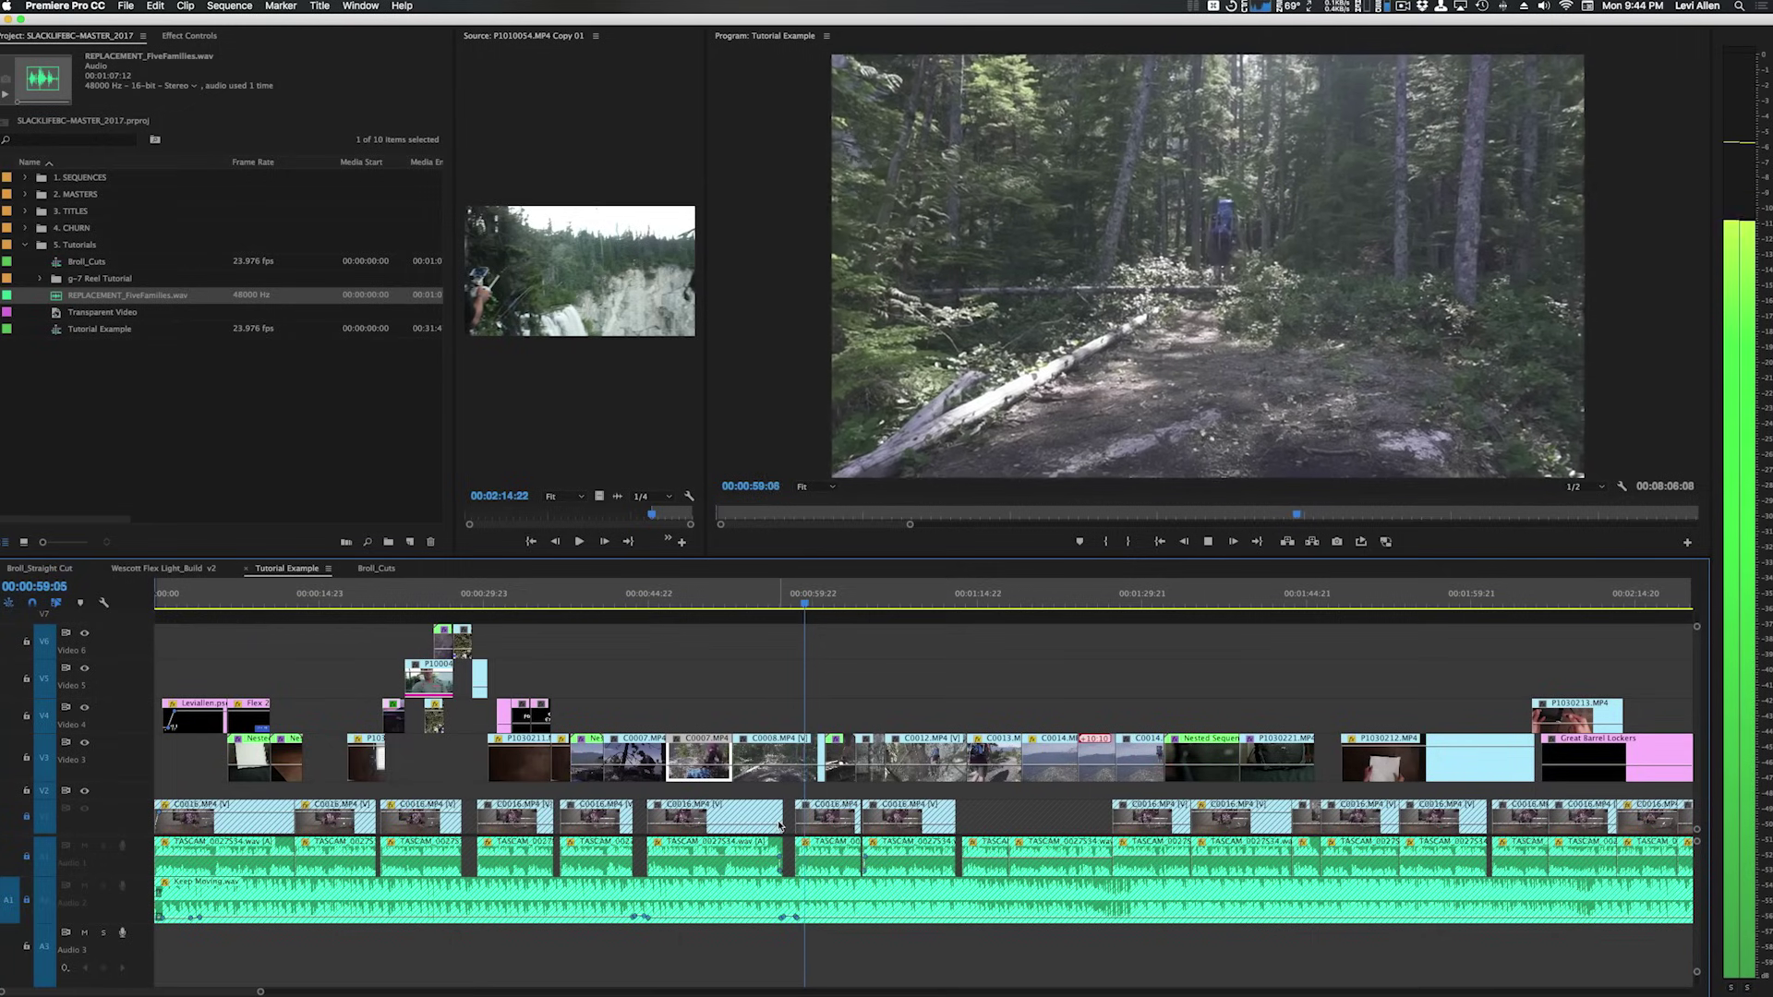
Step: Ripple-trim the Video 3 clips at about 00:00:57 and at the following beat
{"action": "key", "text": "space"}
{"action": "left_click", "coordinate": [770, 595]}
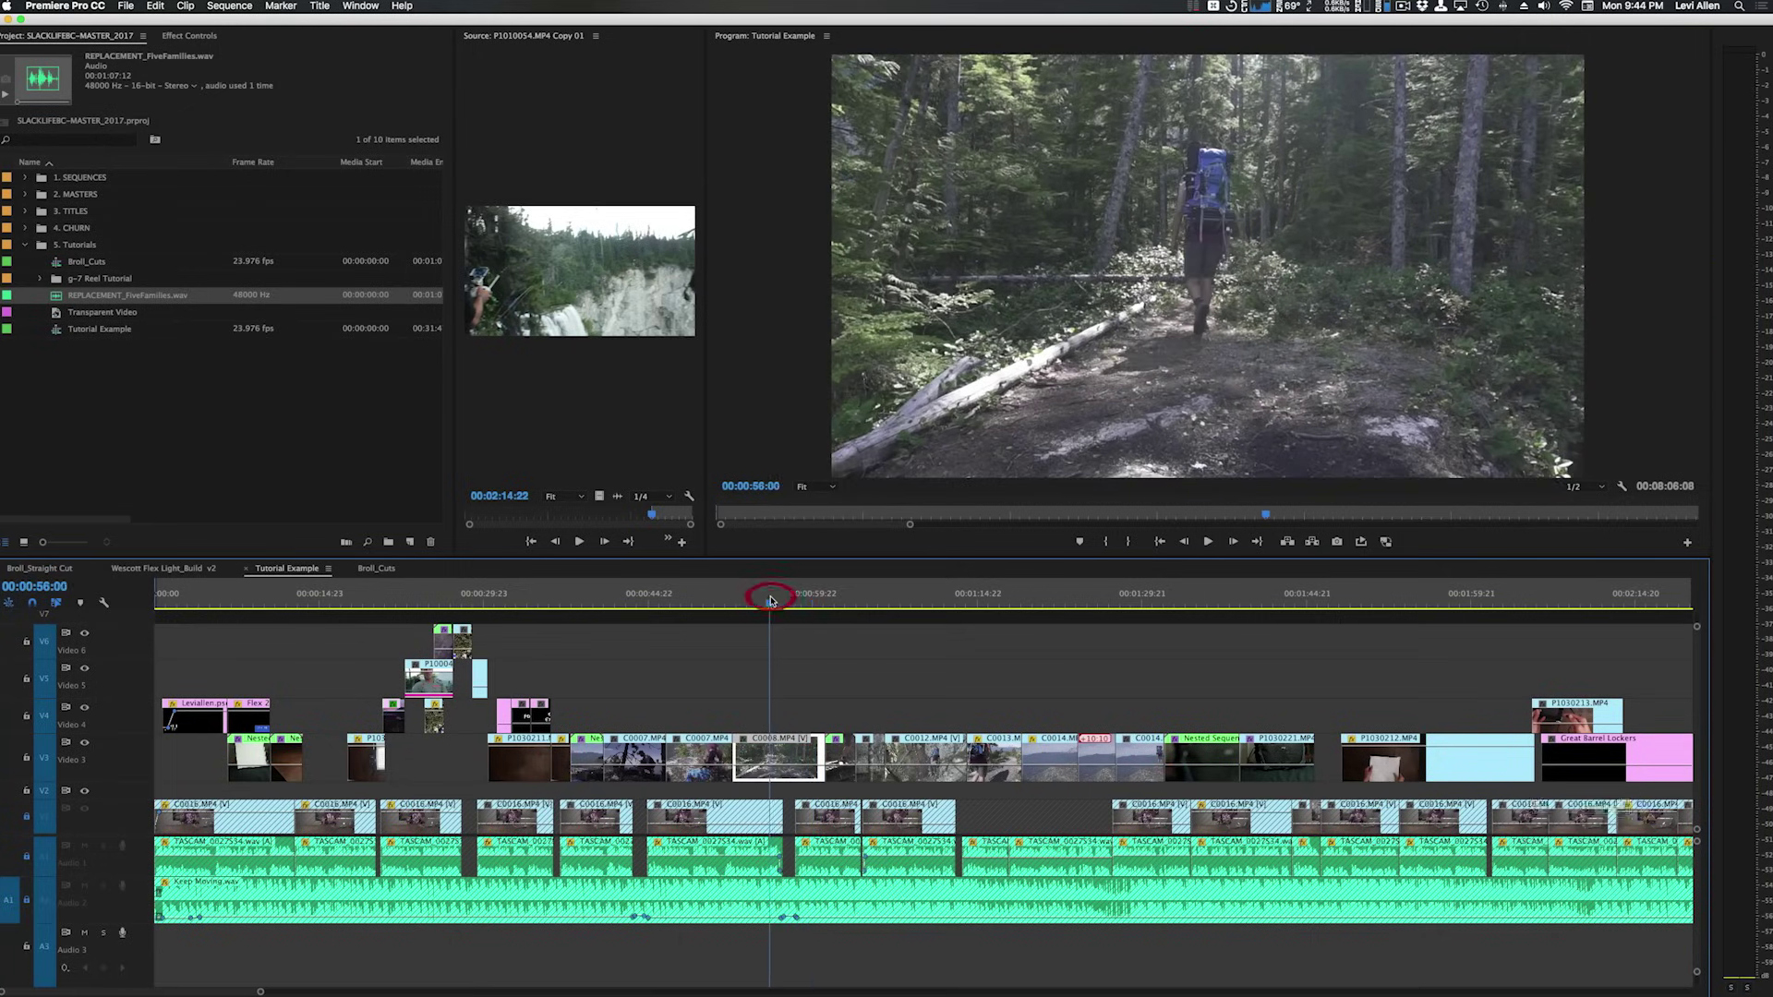
{"action": "key", "text": "space"}
{"action": "key", "text": "w"}
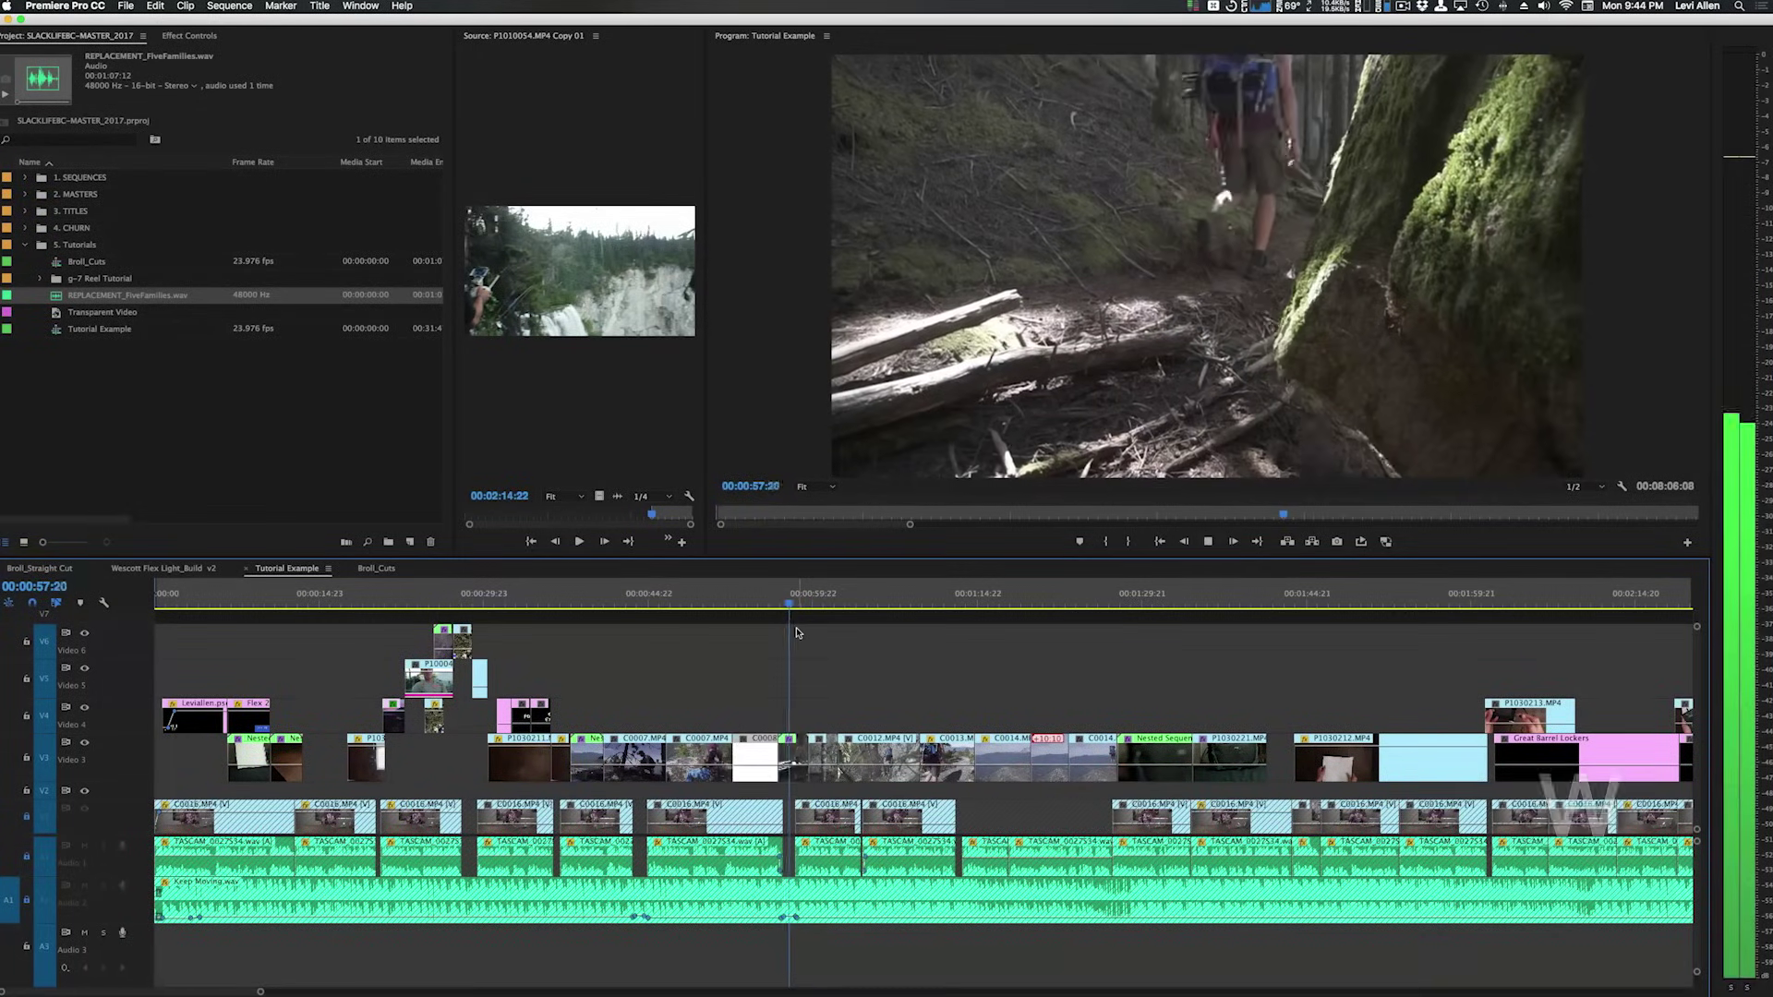
{"action": "key", "text": "space"}
{"action": "key", "text": "space"}
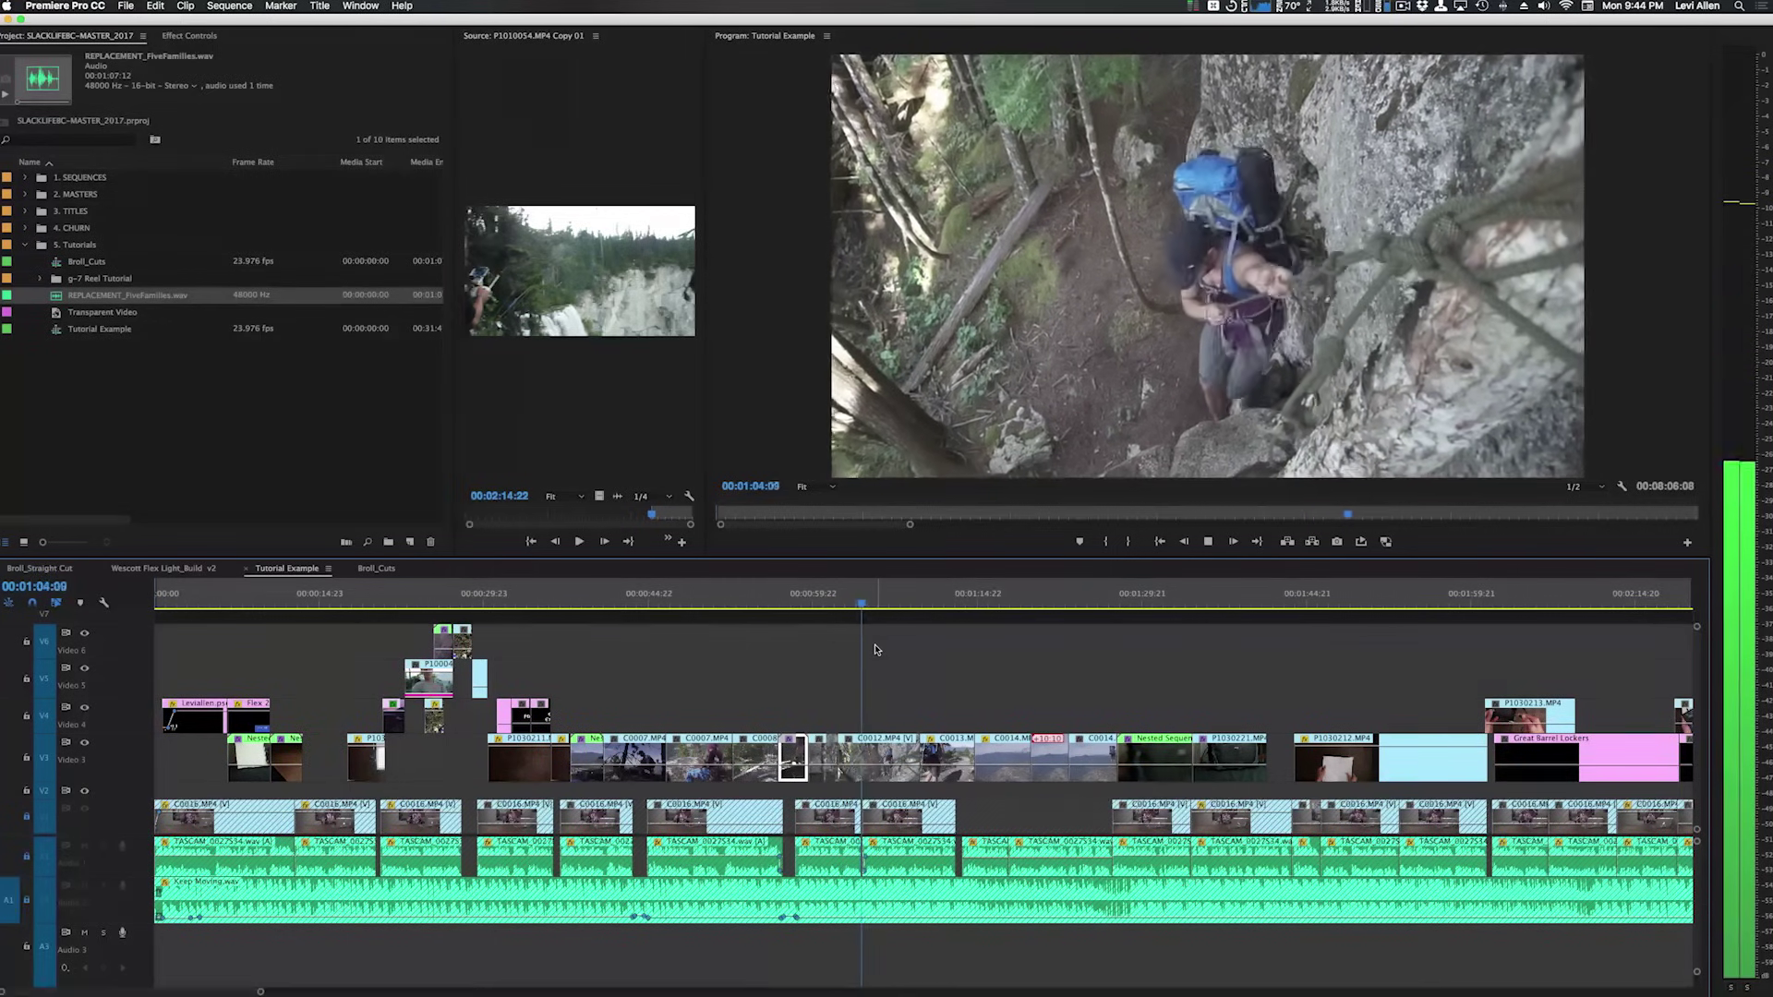
{"action": "key", "text": "w"}
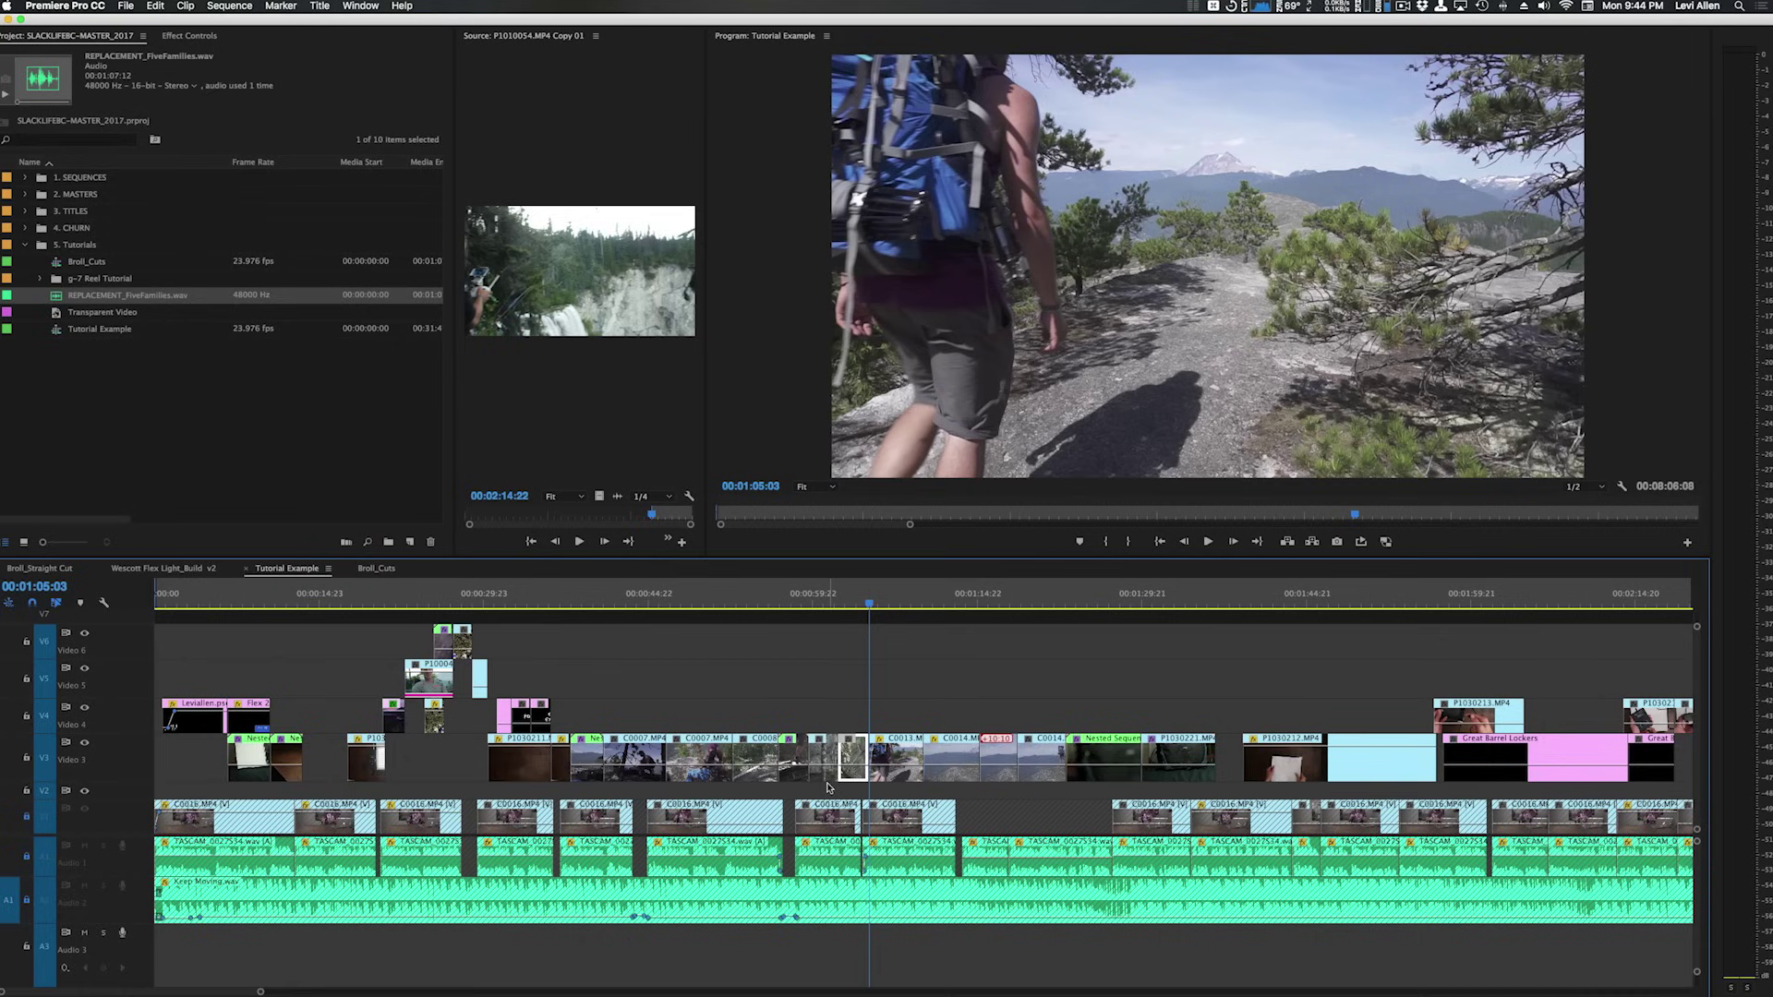
Step: Zoom in around the playhead and ripple-trim the C0012 edit point on Video 3
{"action": "left_click_drag", "start_coordinate": [910, 633], "coordinate": [1329, 775]}
{"action": "key", "text": "backslash"}
{"action": "key", "text": "backslash"}
{"action": "key", "text": "backslash"}
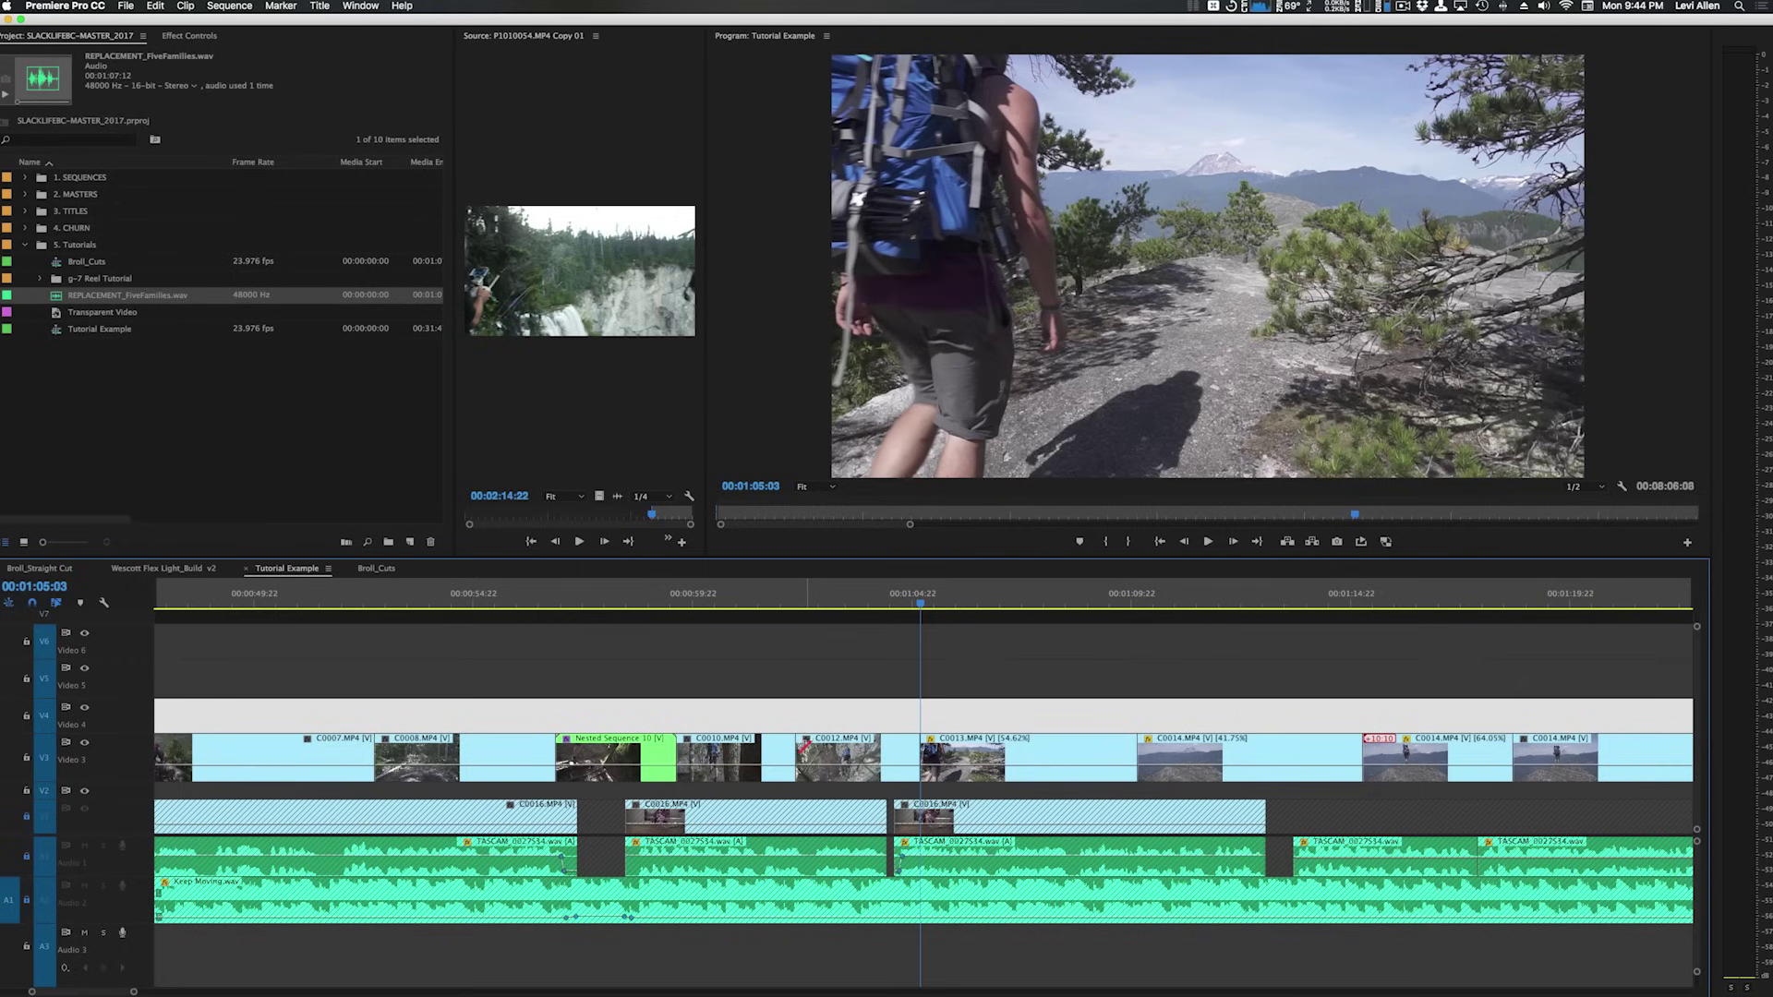
{"action": "left_click_drag", "start_coordinate": [782, 748], "coordinate": [805, 749]}
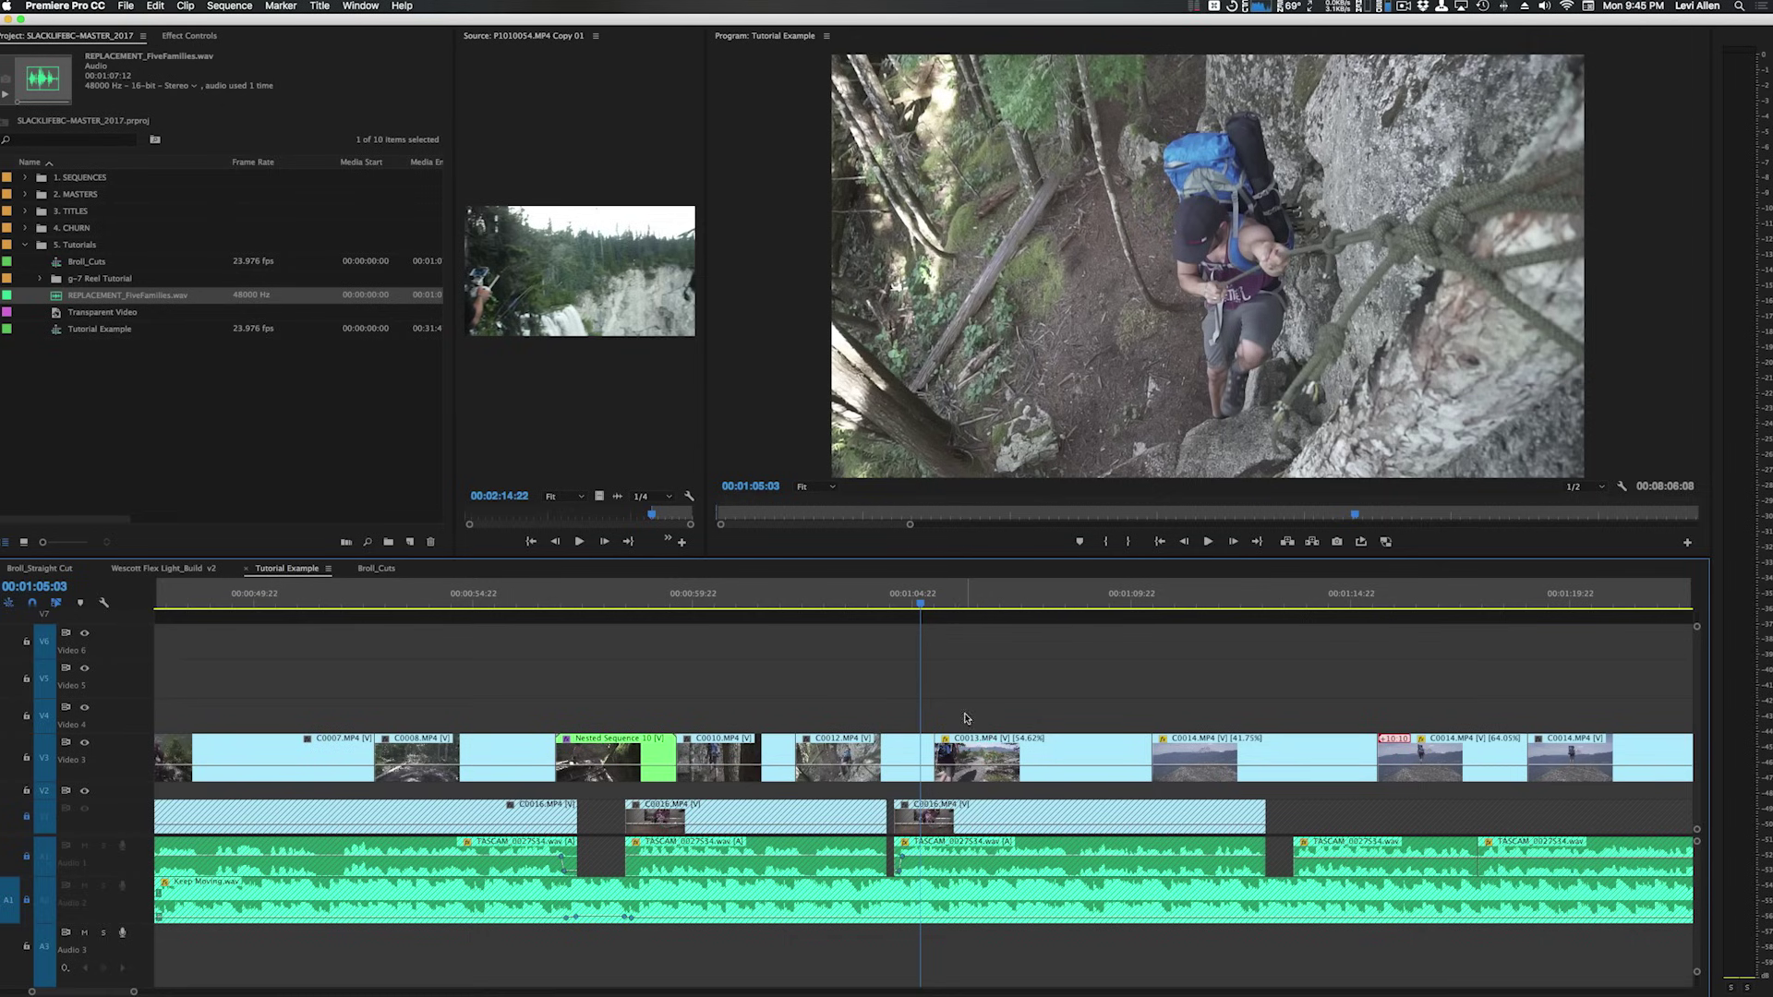
{"action": "scroll", "coordinate": [956, 718], "scroll_direction": "right", "scroll_amount": 3}
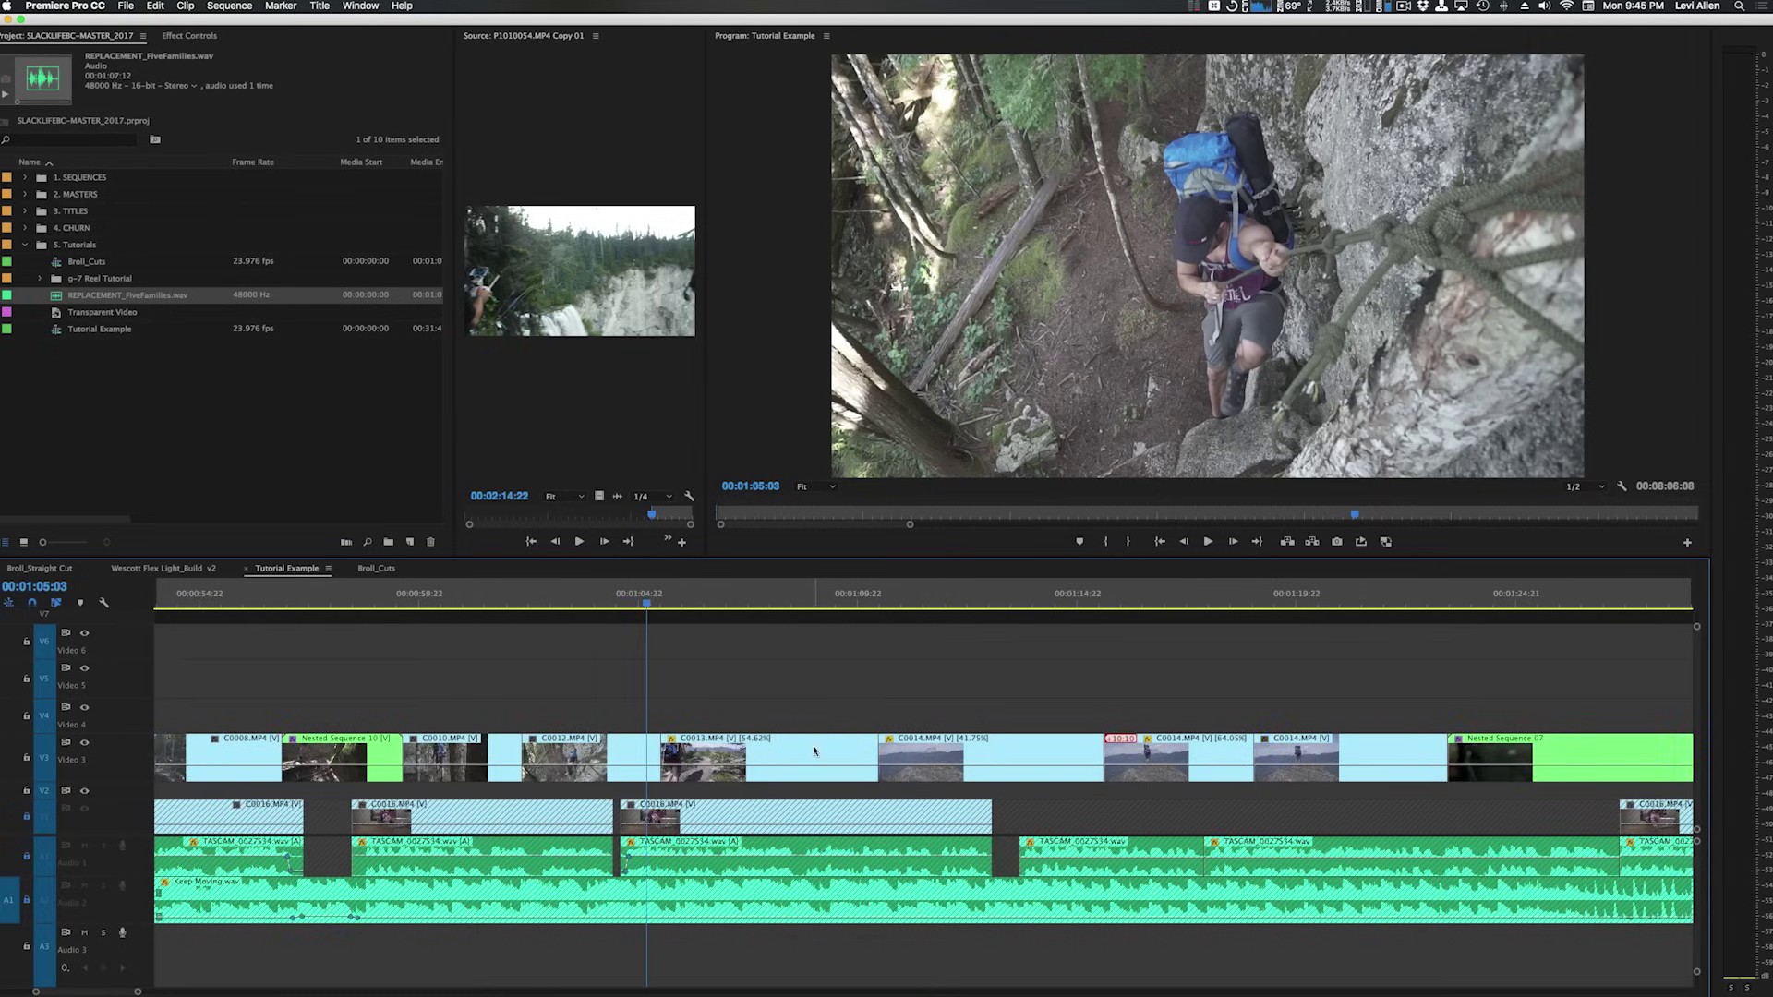
Step: Lift clips from C0013 onward to Video 4 and place C0014 after C0012
{"action": "left_click_drag", "start_coordinate": [787, 749], "coordinate": [1053, 679]}
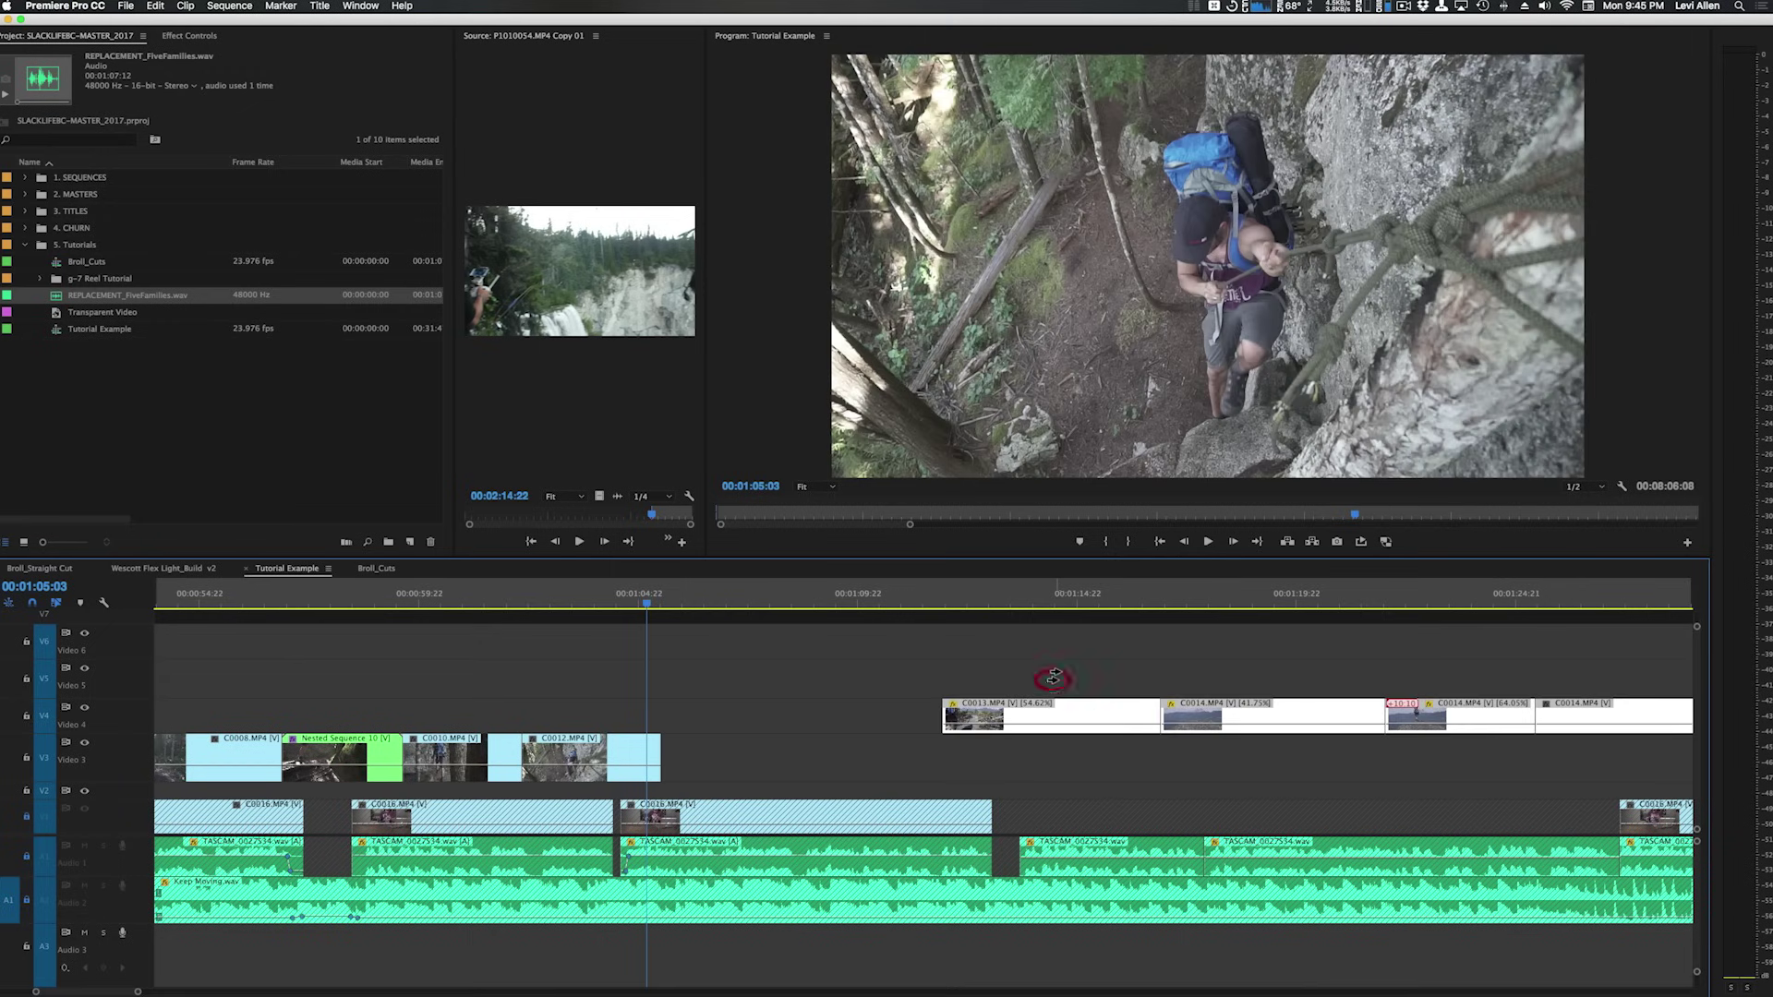
{"action": "left_click_drag", "start_coordinate": [1447, 706], "coordinate": [726, 763]}
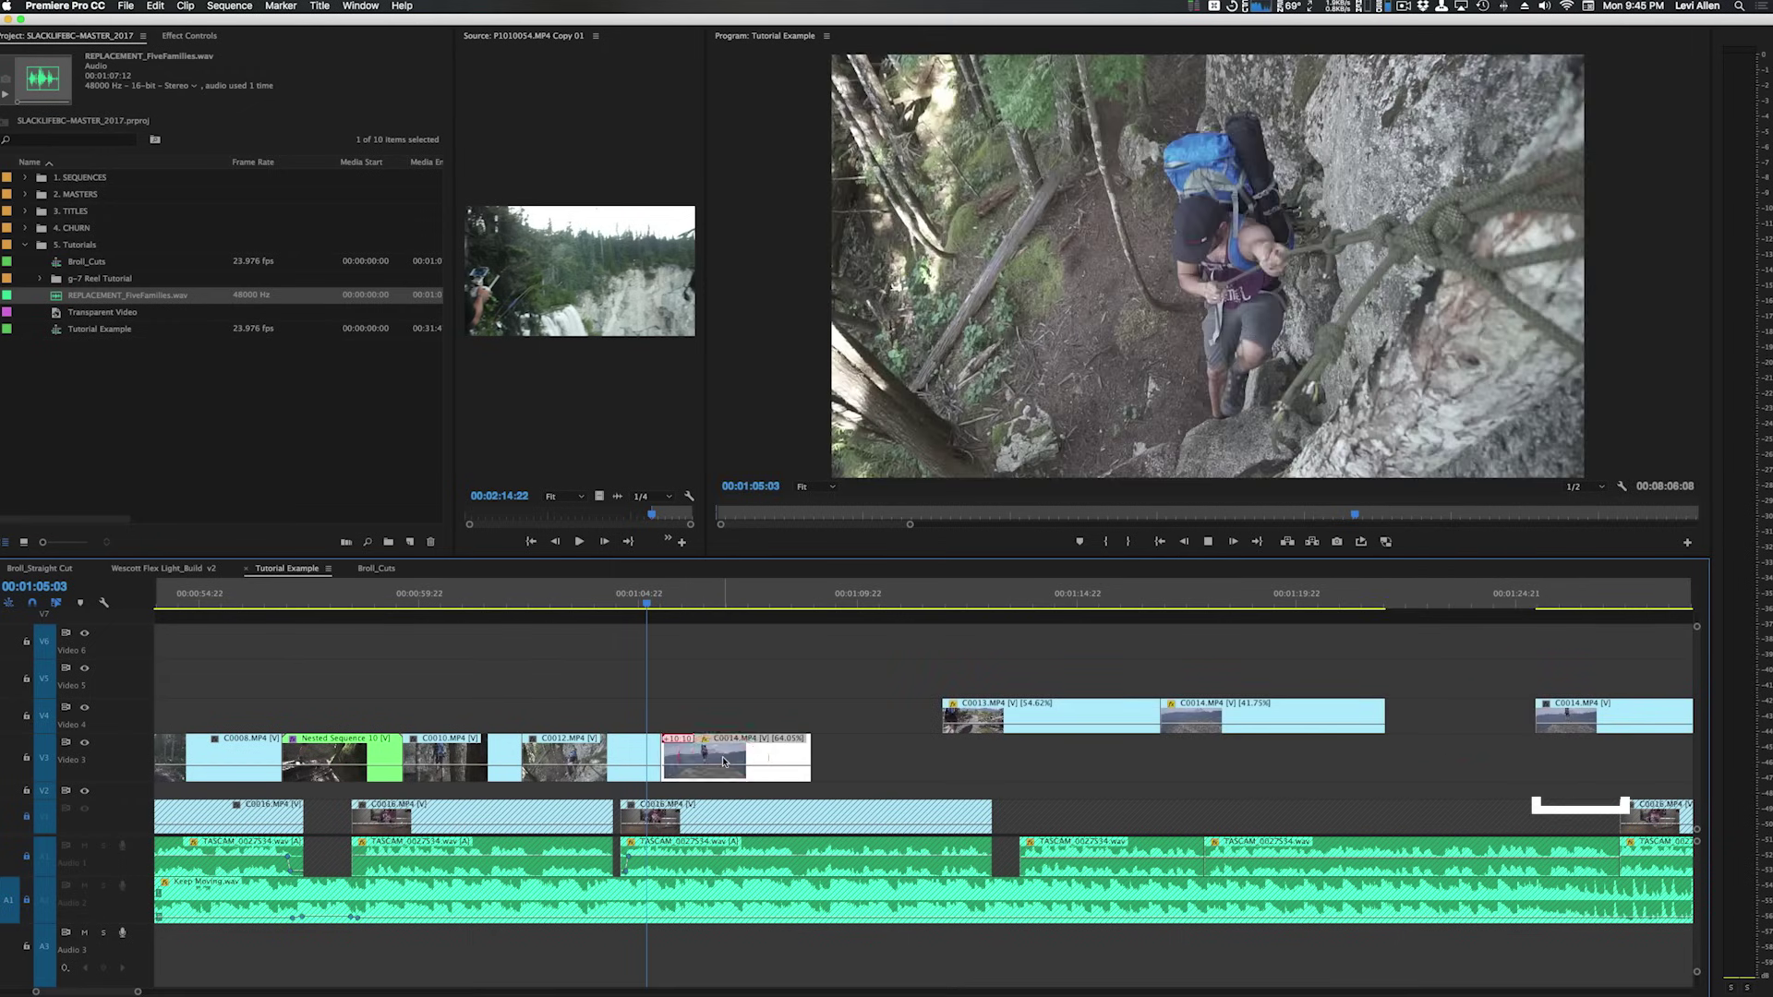
{"action": "key", "text": "space"}
Step: Bring C0013 and C0014 back down to Video 3 and close the gap after C0014
{"action": "left_click_drag", "start_coordinate": [1020, 680], "coordinate": [1224, 757]}
{"action": "left_click_drag", "start_coordinate": [1614, 716], "coordinate": [1614, 757]}
{"action": "left_click", "coordinate": [838, 757]}
{"action": "key", "text": "Delete"}
{"action": "key", "text": "Delete"}
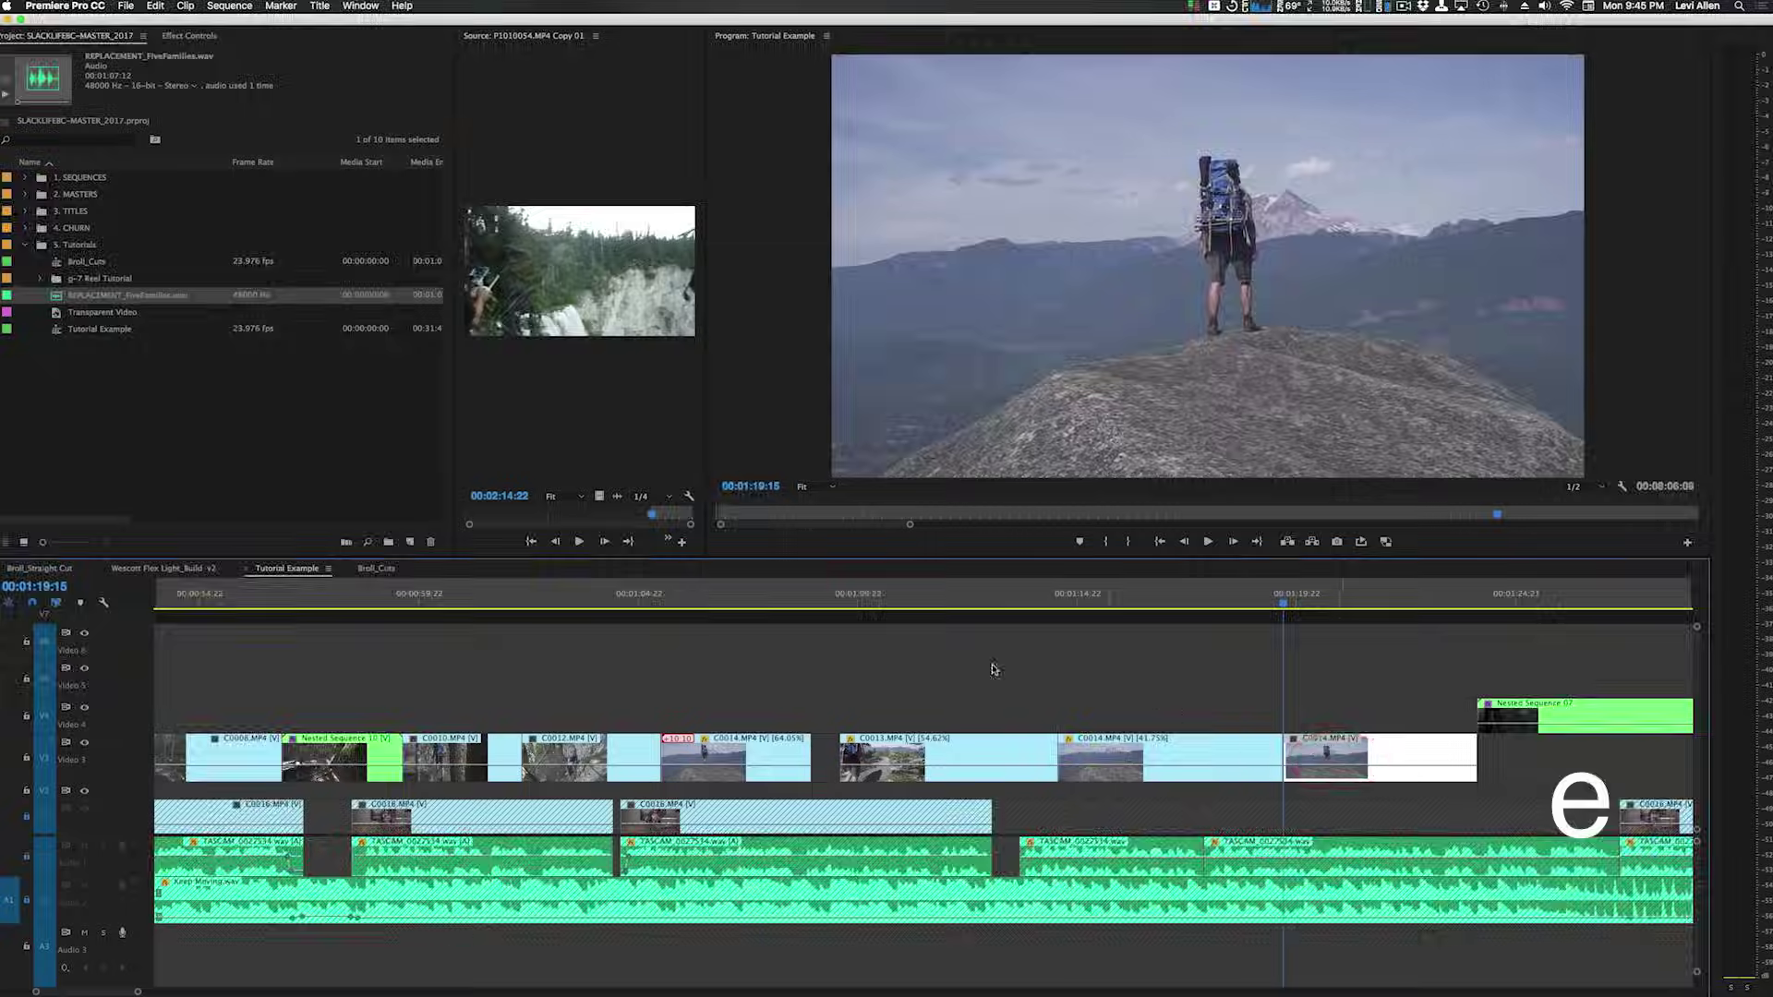